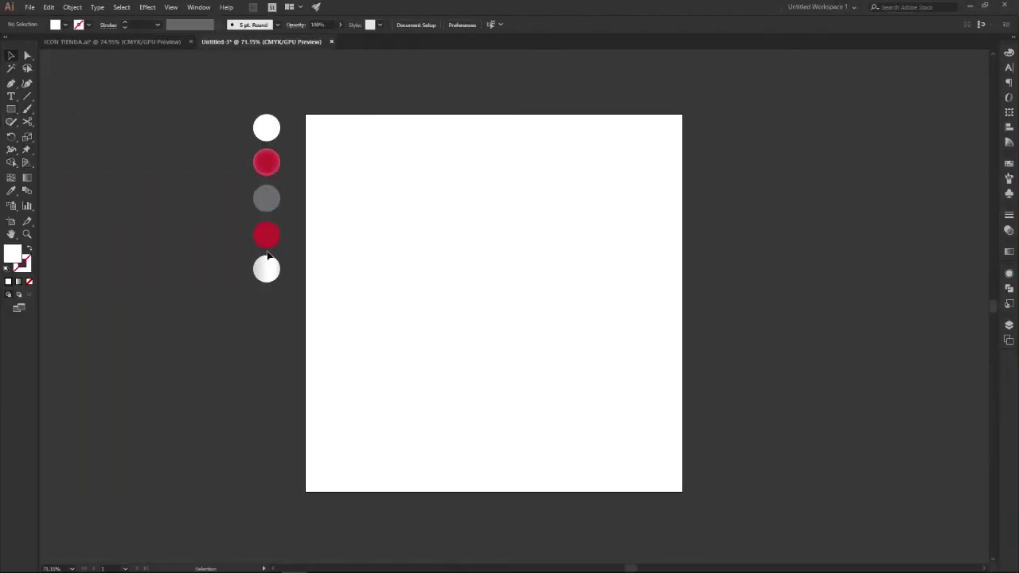
Sample the crimson from the second reference circle as the current fill colour
{"action": "left_click", "coordinate": [14, 193]}
{"action": "left_click", "coordinate": [266, 162]}
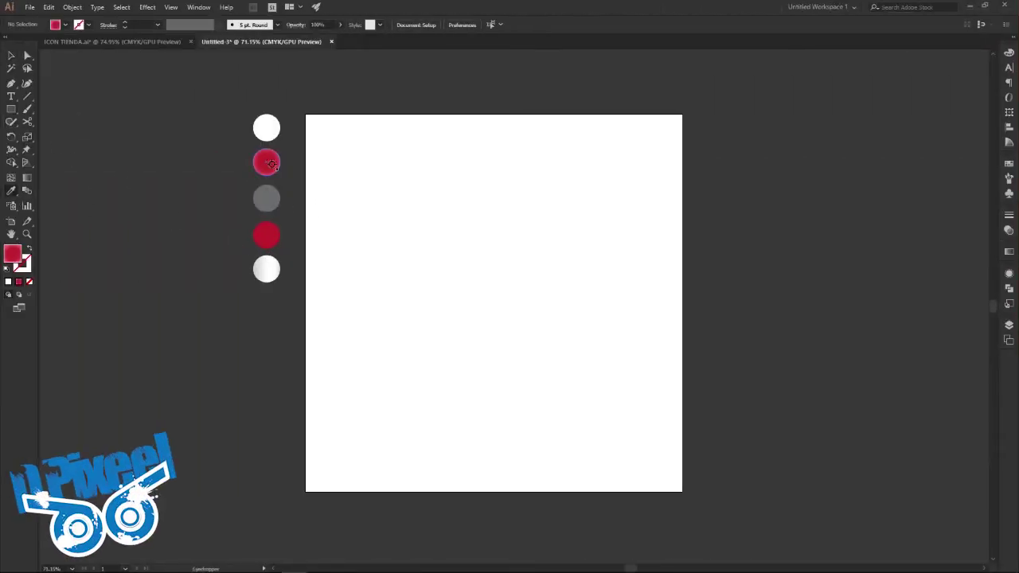
{"action": "left_click", "coordinate": [11, 111]}
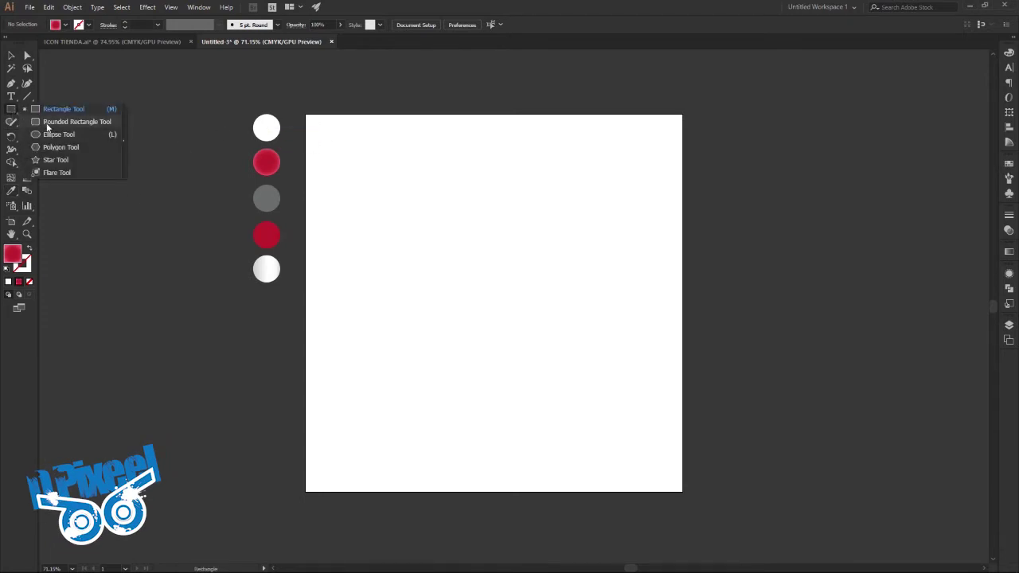
Draw a large rounded square across the artboard and round its corners to about 50 px
{"action": "left_click", "coordinate": [47, 122]}
{"action": "left_click_drag", "start_coordinate": [316, 128], "coordinate": [669, 477]}
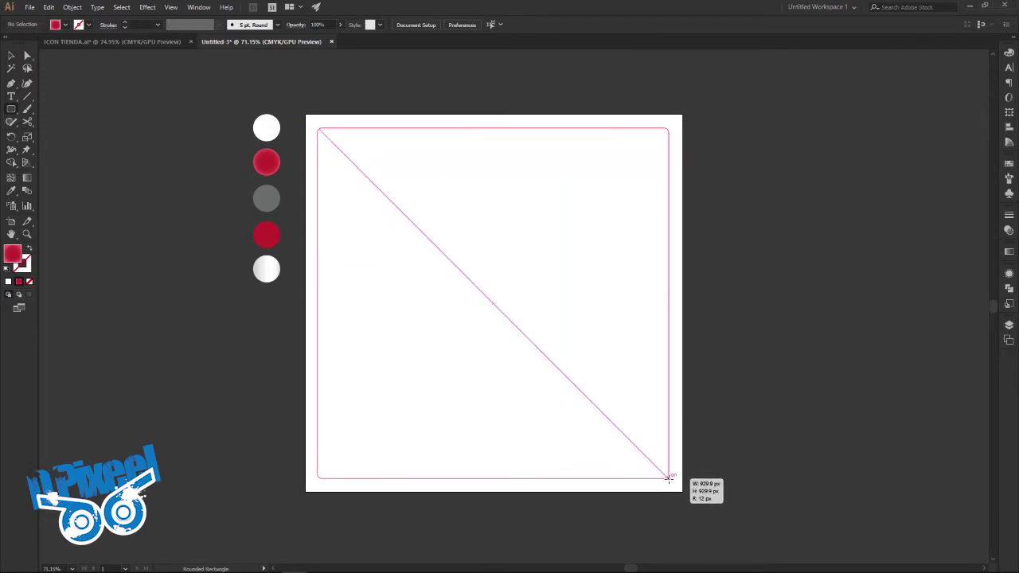
{"action": "left_click_drag", "start_coordinate": [668, 477], "coordinate": [668, 478]}
{"action": "left_click", "coordinate": [13, 56]}
{"action": "left_click_drag", "start_coordinate": [660, 140], "coordinate": [651, 151]}
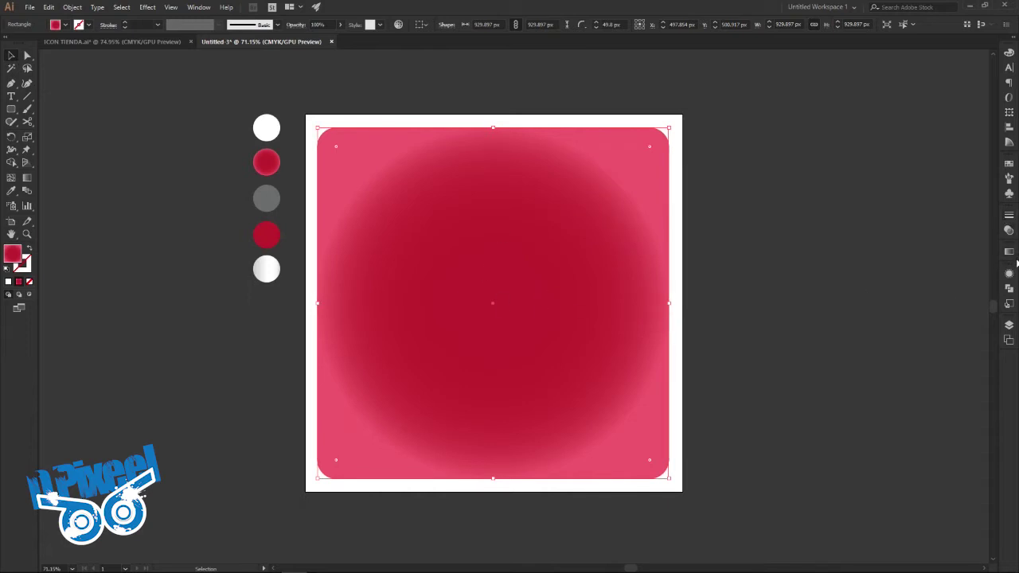
{"action": "left_click", "coordinate": [1009, 253]}
Set the square's gradient back to radial and widen its light centre glow
{"action": "left_click", "coordinate": [955, 264]}
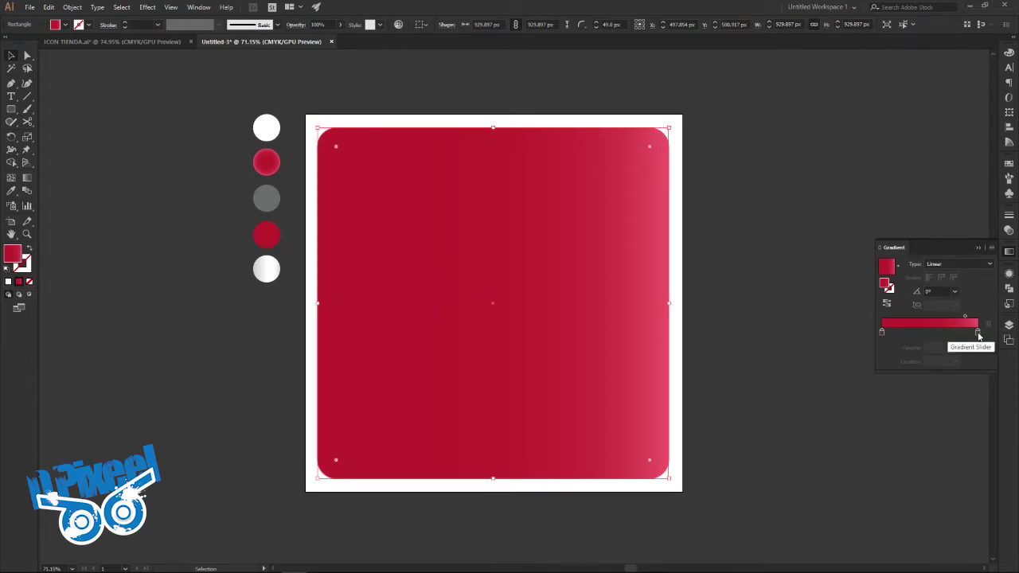
{"action": "left_click", "coordinate": [891, 307]}
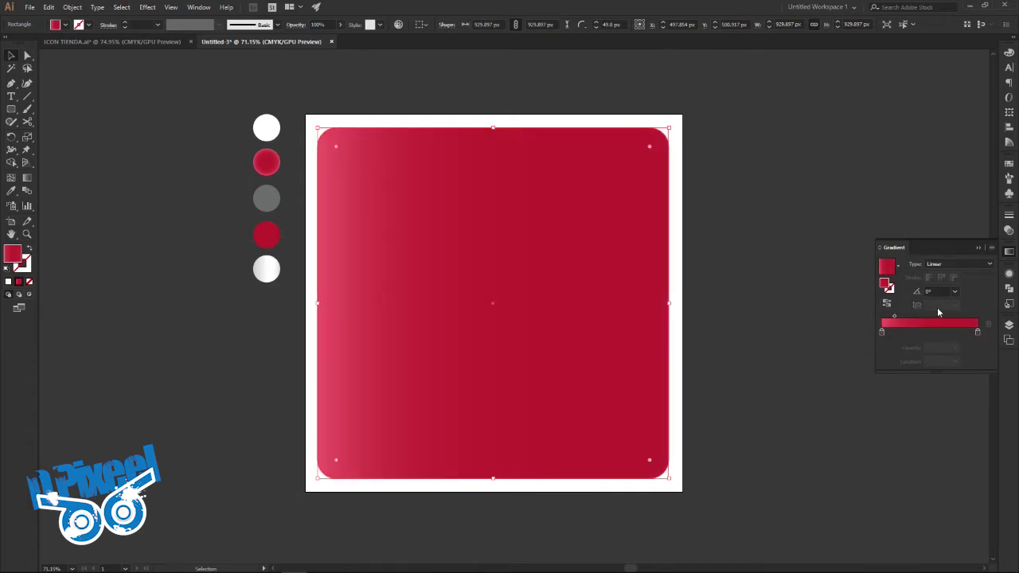
{"action": "left_click", "coordinate": [939, 264]}
{"action": "left_click", "coordinate": [942, 291]}
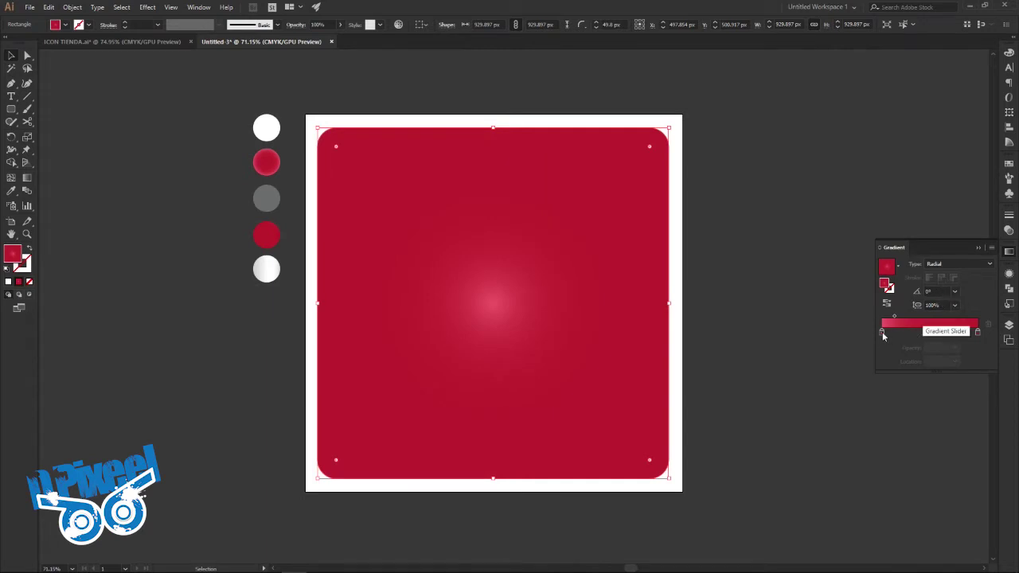
{"action": "mouse_move", "coordinate": [882, 333]}
{"action": "left_mouse_down"}
{"action": "mouse_move", "coordinate": [916, 333]}
{"action": "mouse_move", "coordinate": [870, 330]}
{"action": "left_mouse_up"}
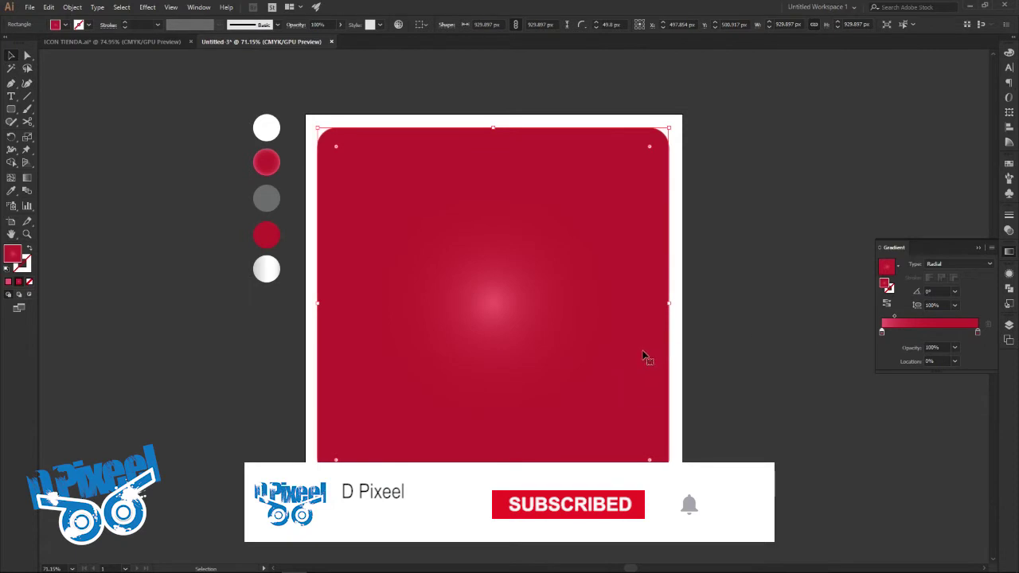
{"action": "left_click", "coordinate": [144, 42]}
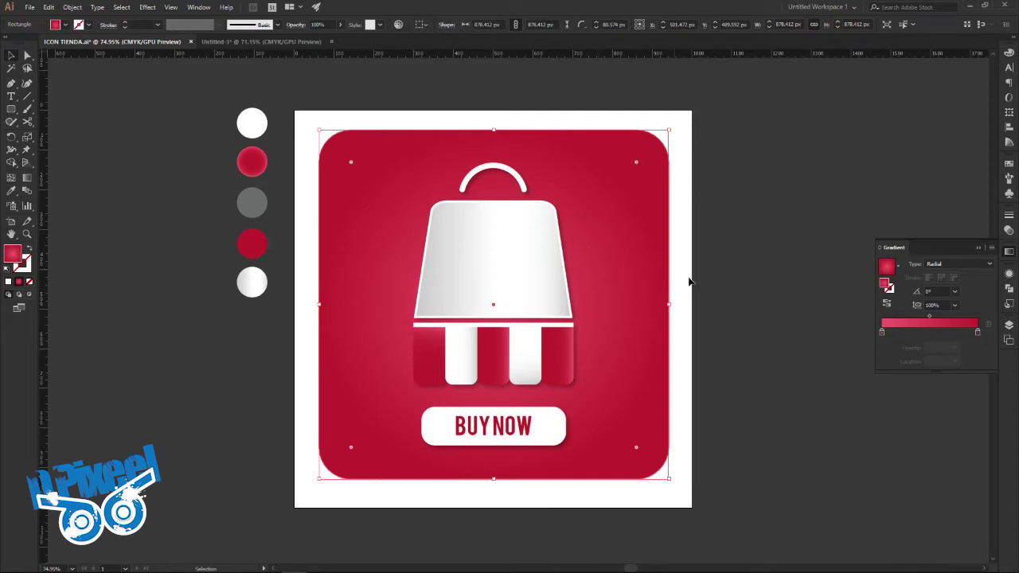
{"action": "left_click", "coordinate": [301, 43]}
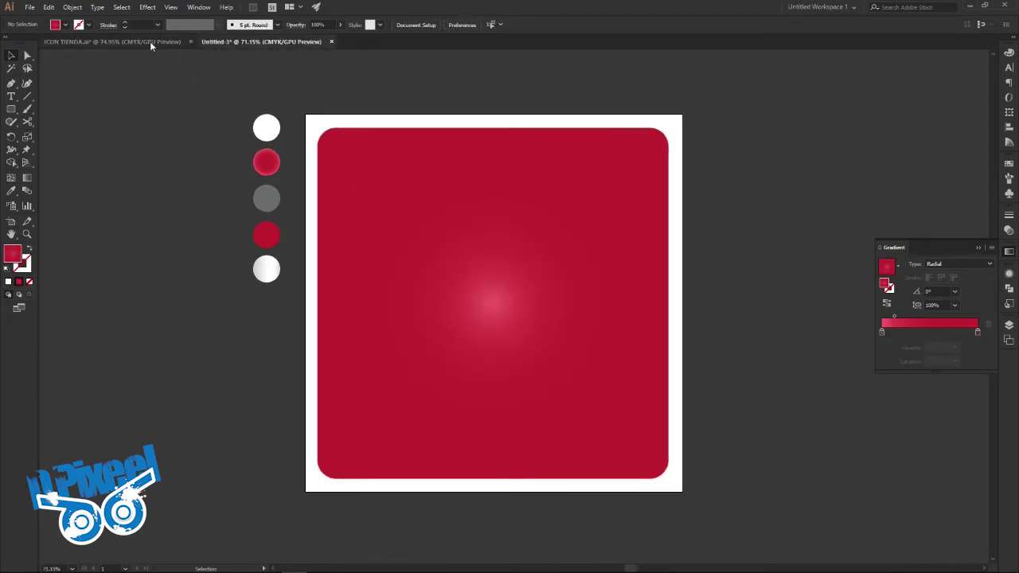
{"action": "left_click", "coordinate": [150, 41]}
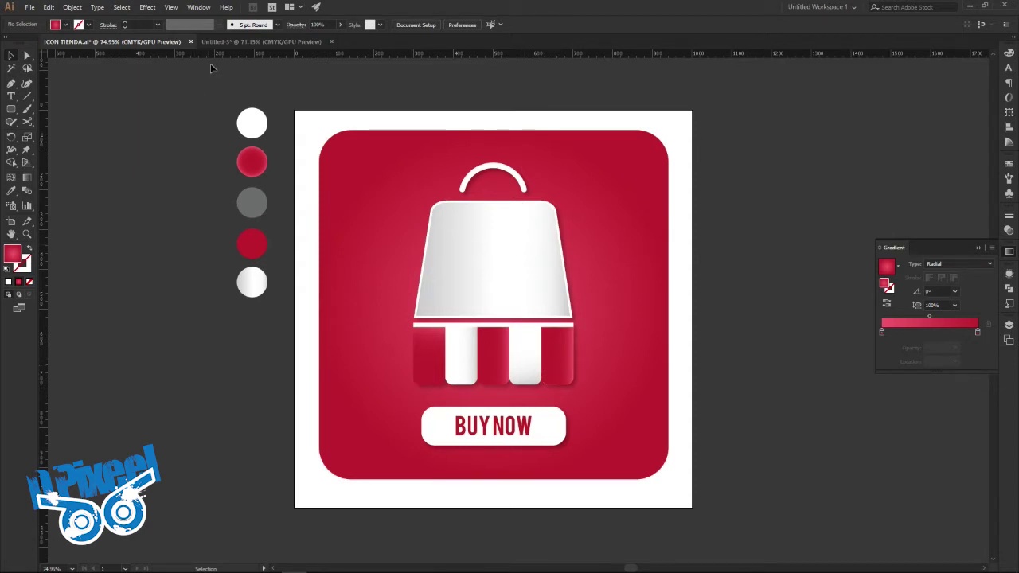
{"action": "left_click", "coordinate": [226, 42]}
{"action": "left_click_drag", "start_coordinate": [11, 109], "coordinate": [48, 107]}
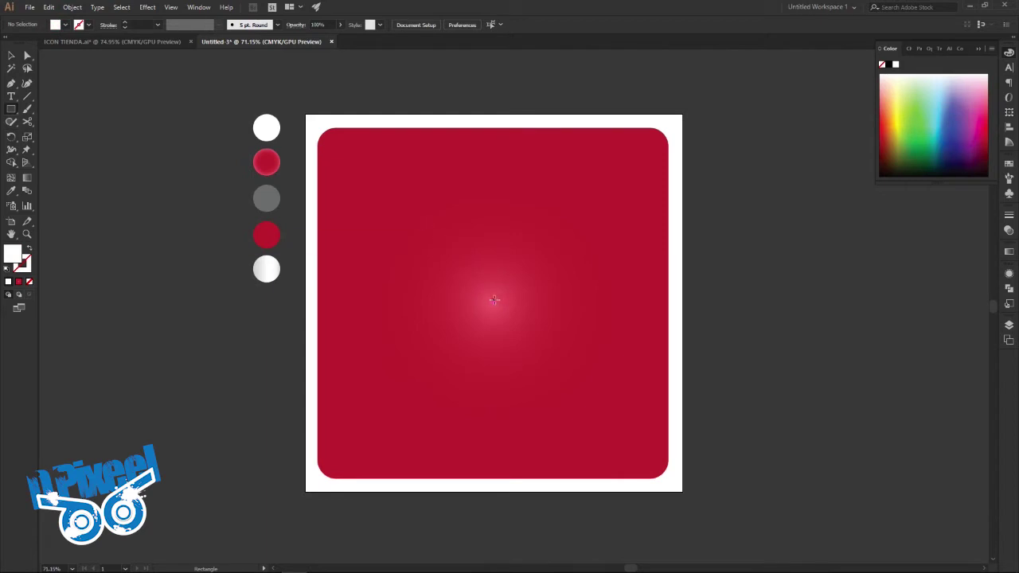
Draw a white square at the centre and push its bottom corners outward into a trapezoid
{"action": "left_click_drag", "start_coordinate": [494, 299], "coordinate": [585, 389]}
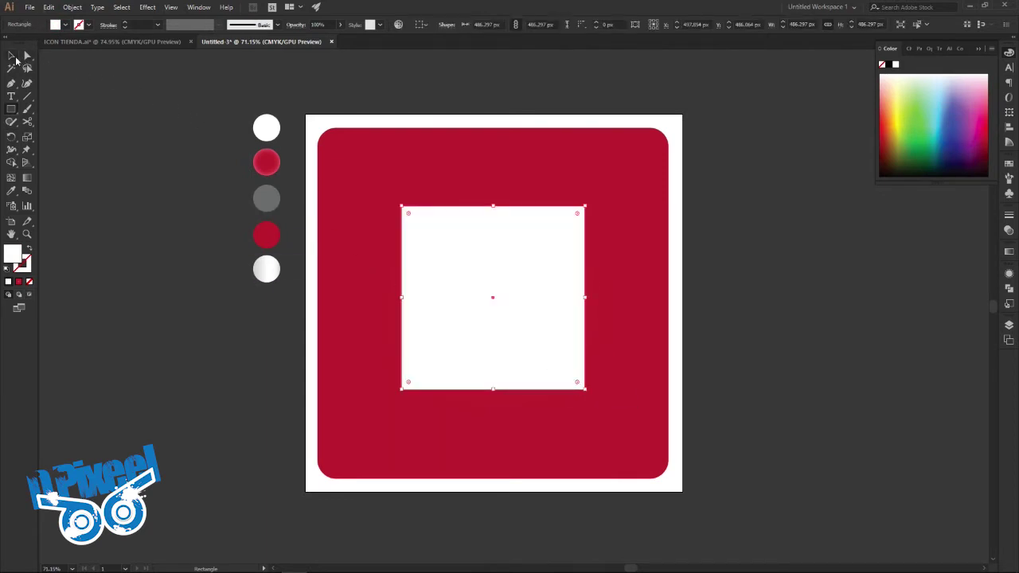
{"action": "left_click", "coordinate": [26, 56]}
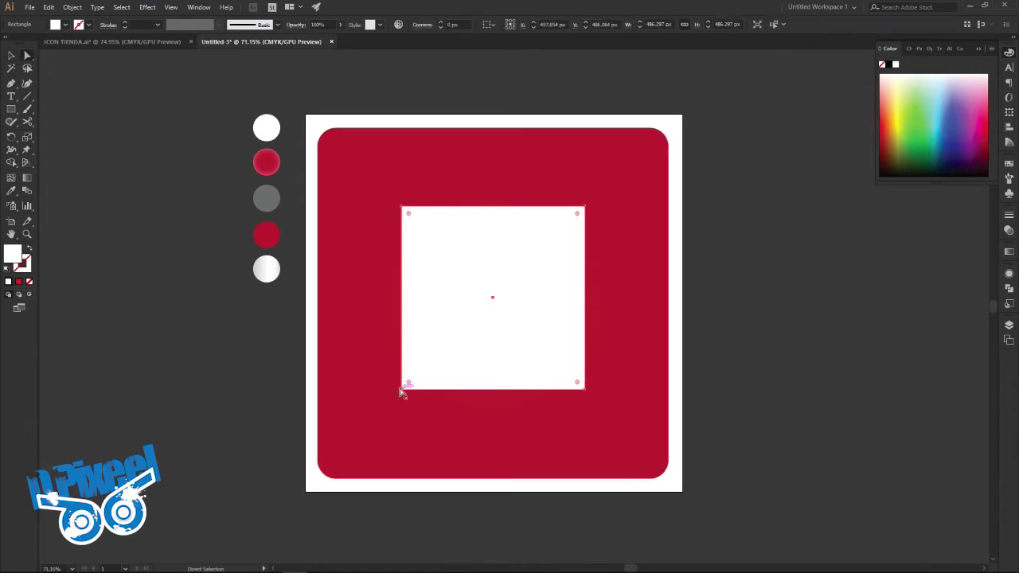
{"action": "left_click_drag", "start_coordinate": [401, 390], "coordinate": [398, 391]}
{"action": "key", "text": "Left"}
{"action": "key", "text": "Left"}
{"action": "key", "text": "Left"}
{"action": "key", "text": "Left"}
{"action": "key", "text": "Left"}
{"action": "key", "text": "Left"}
{"action": "key", "text": "Left"}
{"action": "key", "text": "Left"}
{"action": "key", "text": "Left"}
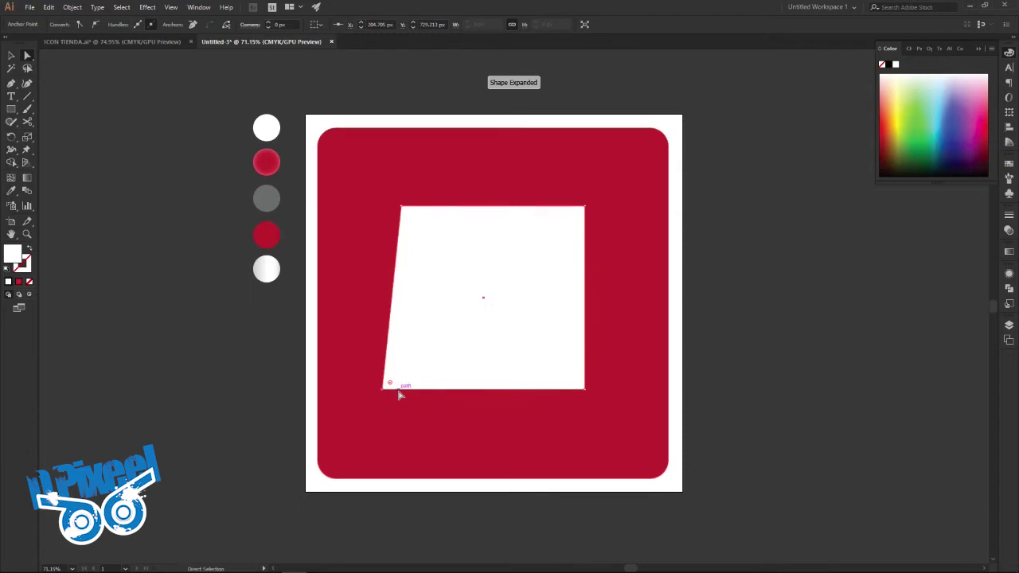
{"action": "key", "text": "Right"}
{"action": "key", "text": "Right"}
{"action": "key", "text": "Right"}
{"action": "key", "text": "Right"}
{"action": "key", "text": "Right"}
{"action": "key", "text": "Right"}
{"action": "key", "text": "Right"}
{"action": "key", "text": "Right"}
{"action": "key", "text": "Right"}
{"action": "key", "text": "Right"}
{"action": "key", "text": "Right"}
{"action": "key", "text": "Right"}
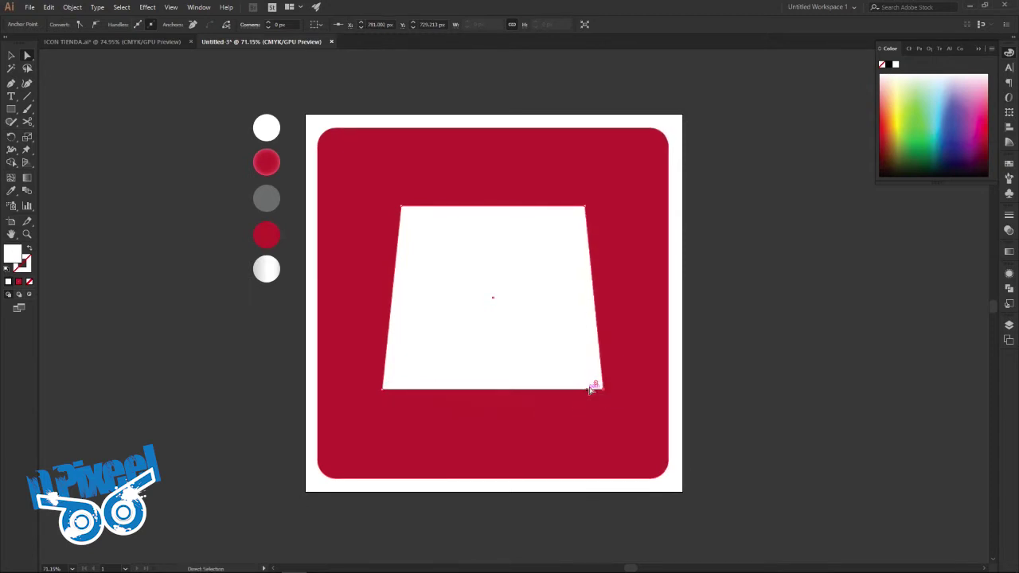
{"action": "left_click", "coordinate": [11, 55]}
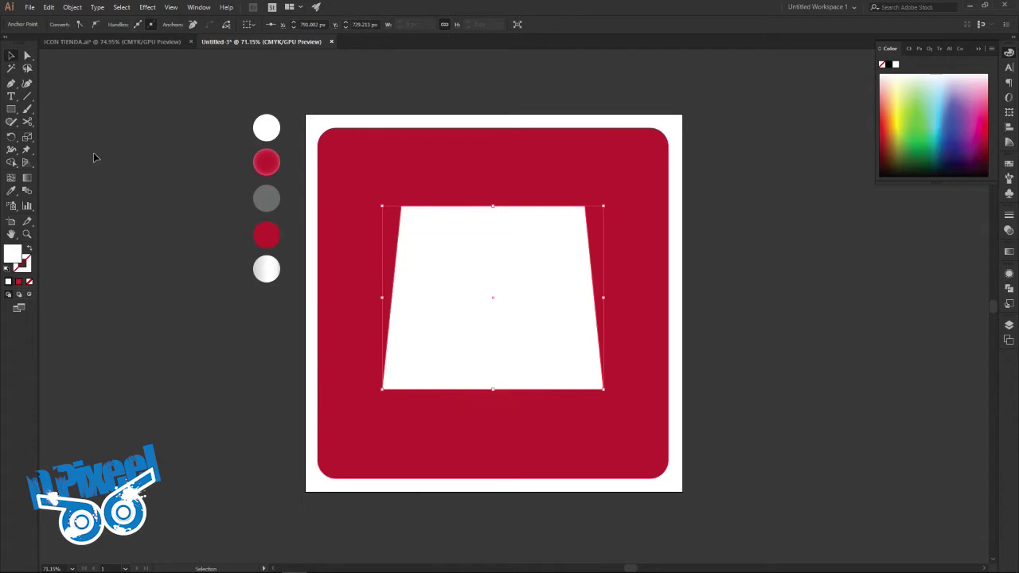
{"action": "left_click", "coordinate": [108, 42]}
{"action": "left_click", "coordinate": [233, 43]}
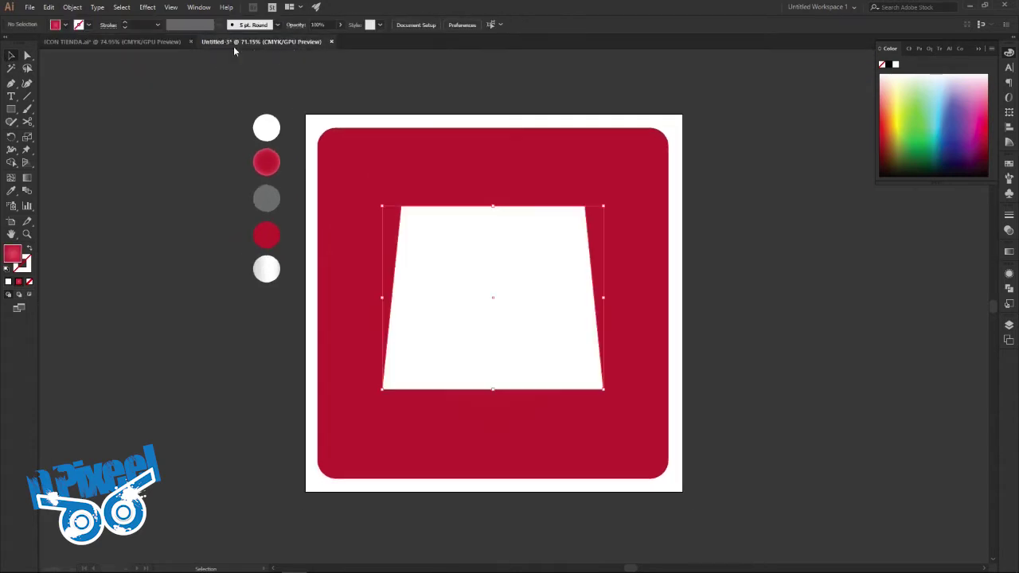
Narrow and shorten the white trapezoid, checking the bag shape in the reference
{"action": "left_click_drag", "start_coordinate": [605, 298], "coordinate": [567, 298]}
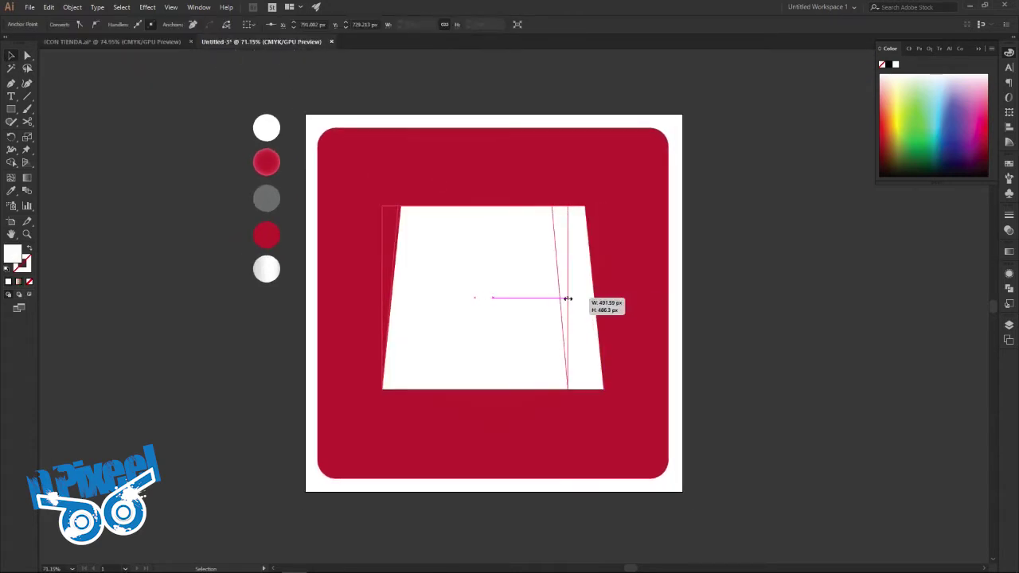
{"action": "mouse_move", "coordinate": [480, 390]}
{"action": "left_mouse_down"}
{"action": "mouse_move", "coordinate": [475, 360]}
{"action": "mouse_move", "coordinate": [525, 336]}
{"action": "left_mouse_up"}
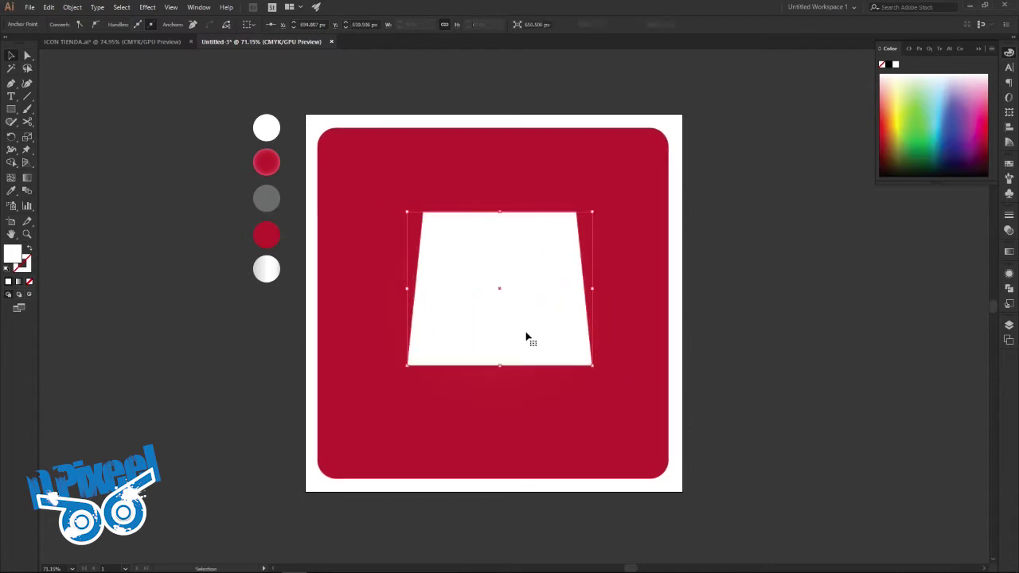
{"action": "left_click", "coordinate": [26, 57]}
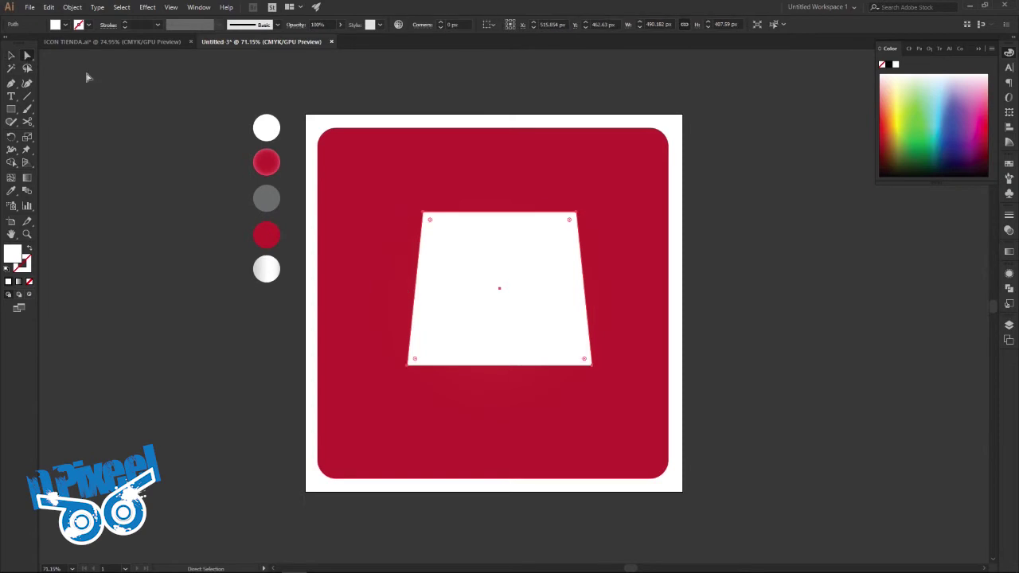
{"action": "left_click", "coordinate": [124, 42]}
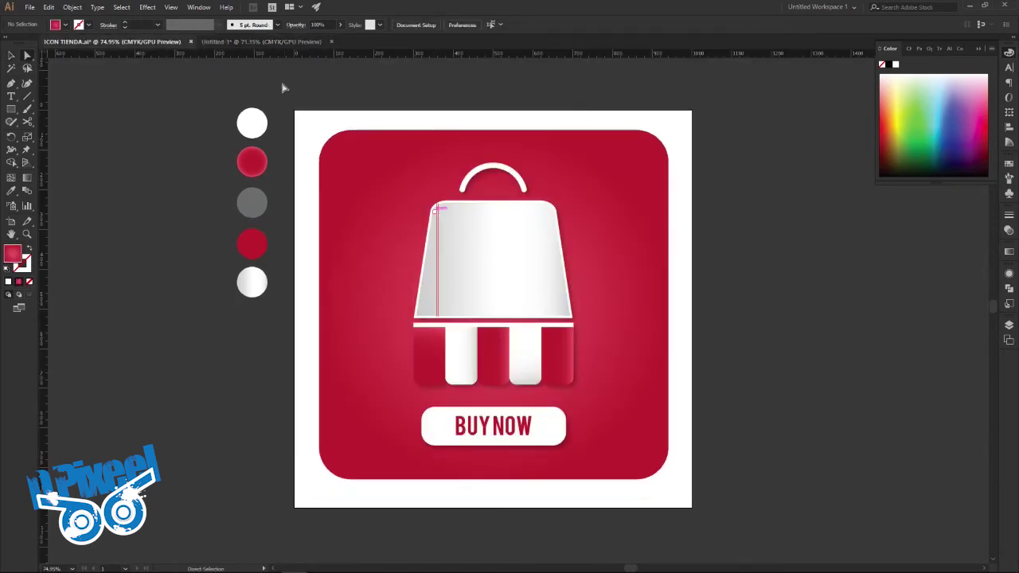
{"action": "left_click", "coordinate": [249, 43]}
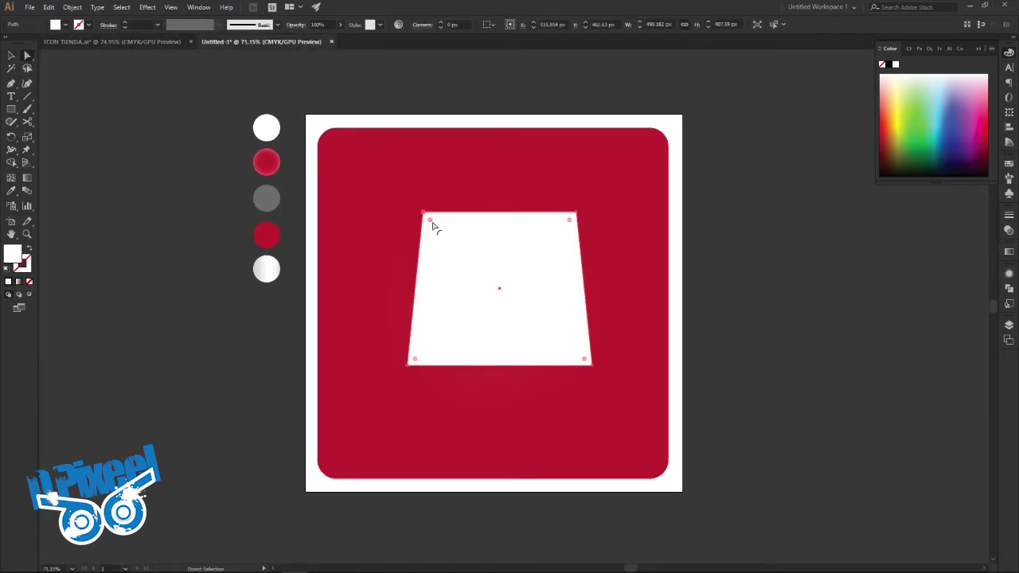
Round the trapezoid's top corners and reset the bottom two to sharp 0 px
{"action": "left_click_drag", "start_coordinate": [432, 225], "coordinate": [443, 236]}
{"action": "left_click_drag", "start_coordinate": [431, 355], "coordinate": [406, 382]}
{"action": "left_click_drag", "start_coordinate": [571, 350], "coordinate": [603, 387]}
{"action": "left_click", "coordinate": [10, 58]}
{"action": "left_click", "coordinate": [130, 43]}
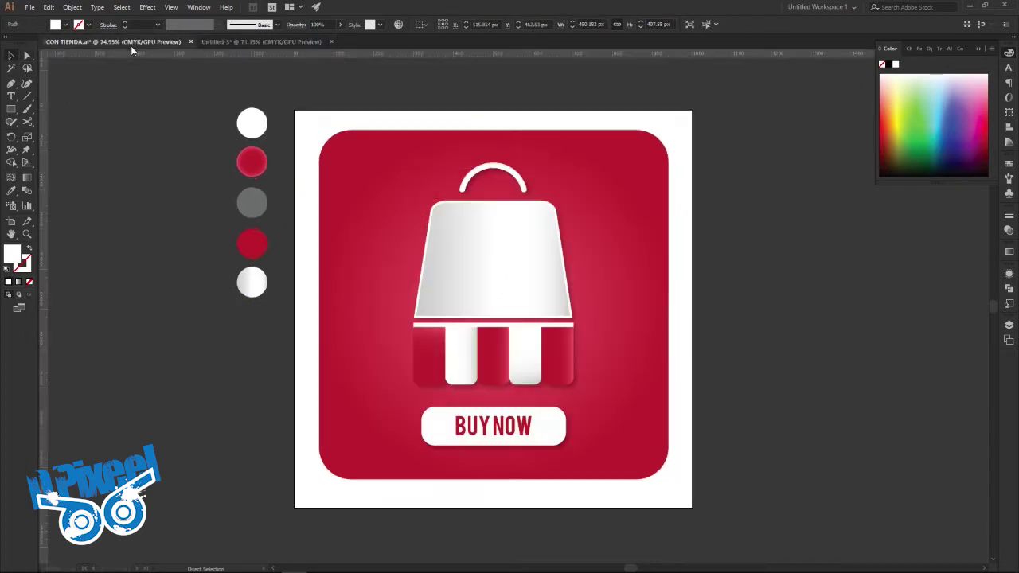
Make the trapezoid slightly narrower and shorter
{"action": "left_click", "coordinate": [214, 42]}
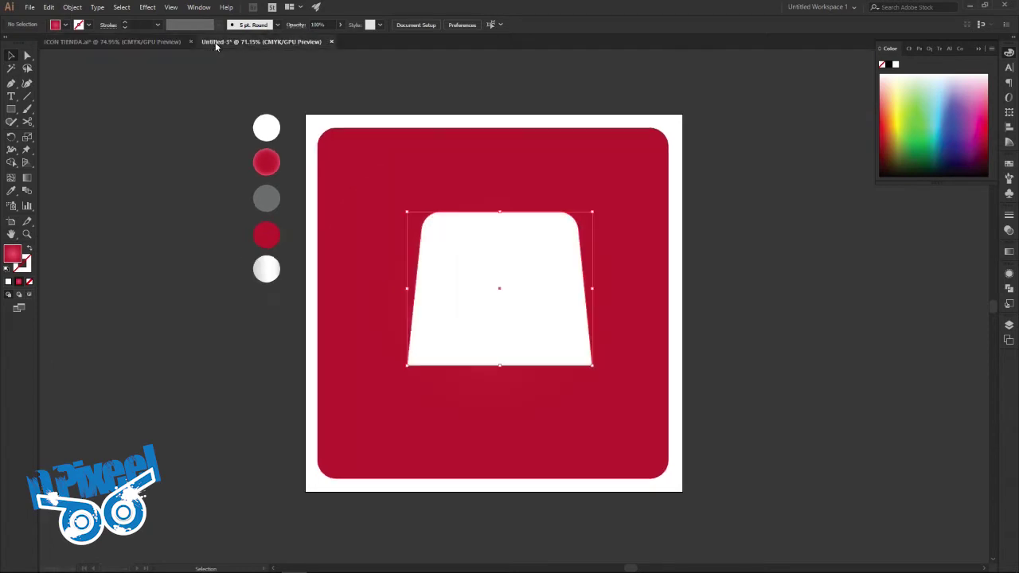
{"action": "left_click_drag", "start_coordinate": [590, 290], "coordinate": [581, 290]}
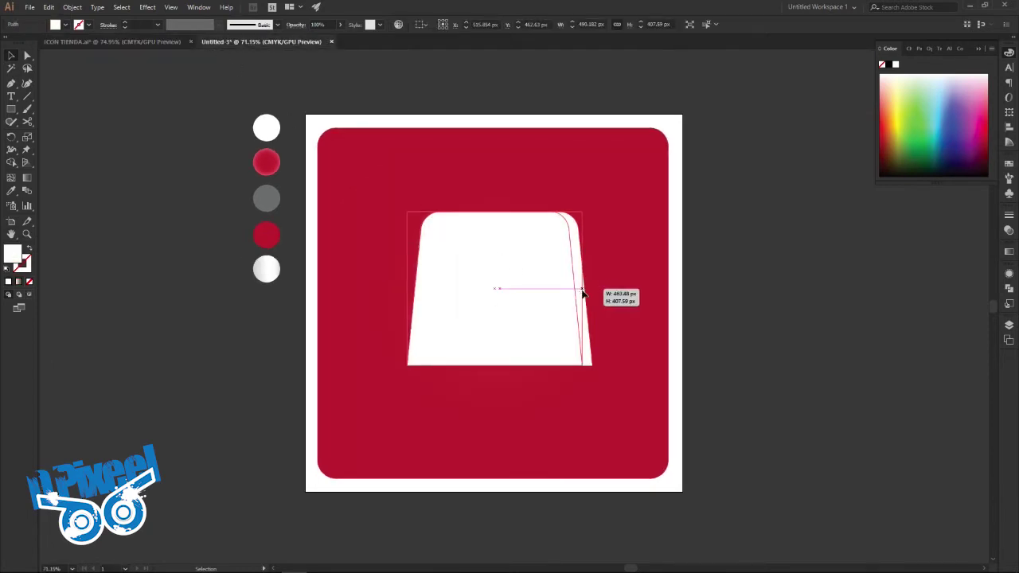
{"action": "left_click_drag", "start_coordinate": [494, 365], "coordinate": [509, 341]}
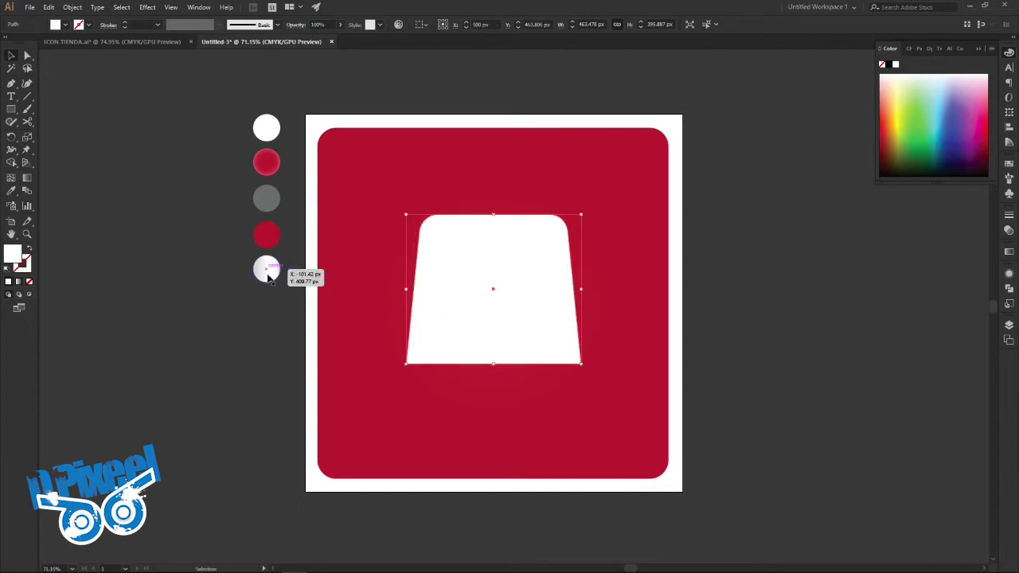
Apply the white-to-grey gradient from the fifth circle and copy the bag body
{"action": "left_click", "coordinate": [14, 192]}
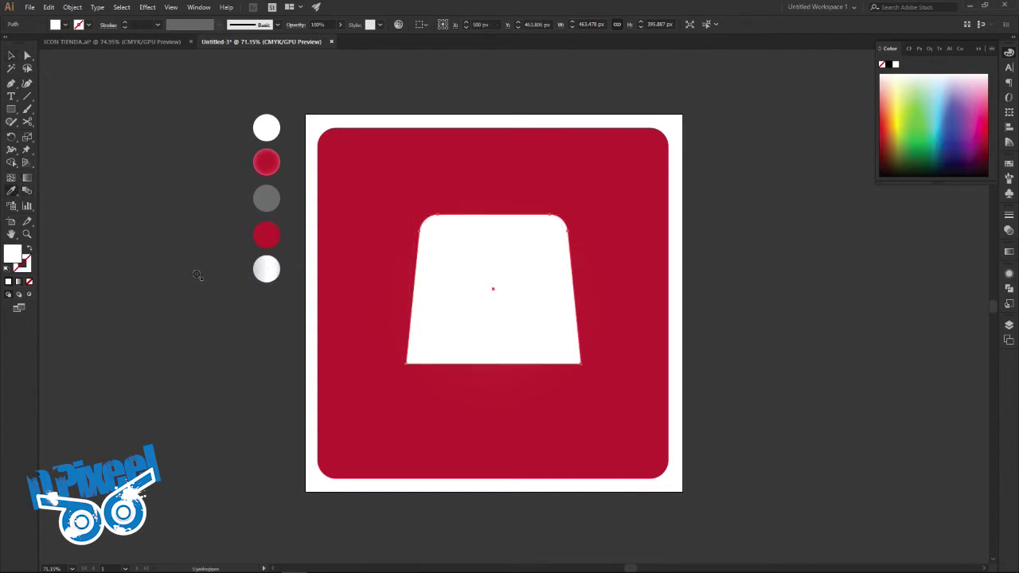
{"action": "left_click", "coordinate": [263, 274]}
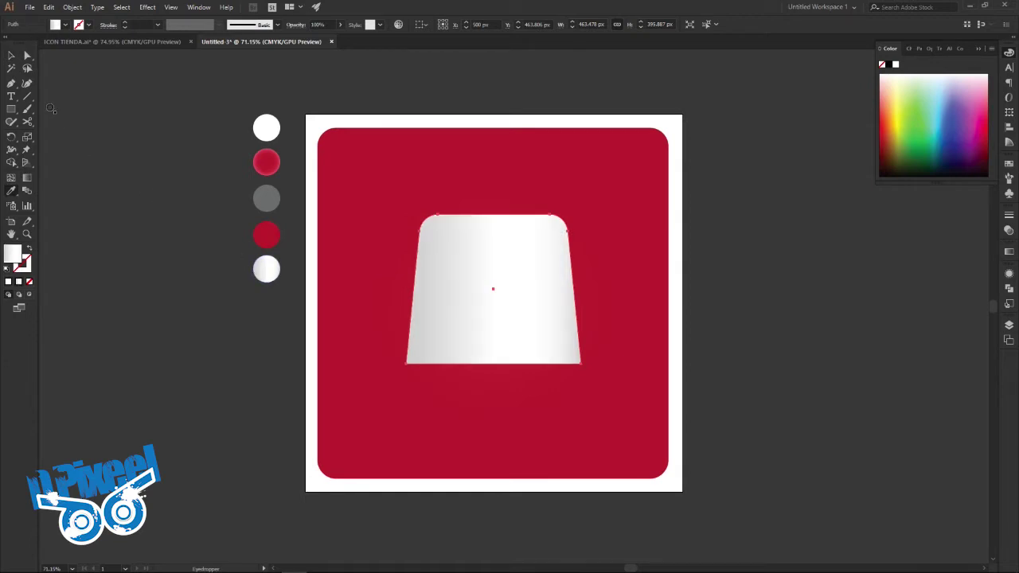
{"action": "left_click", "coordinate": [11, 55]}
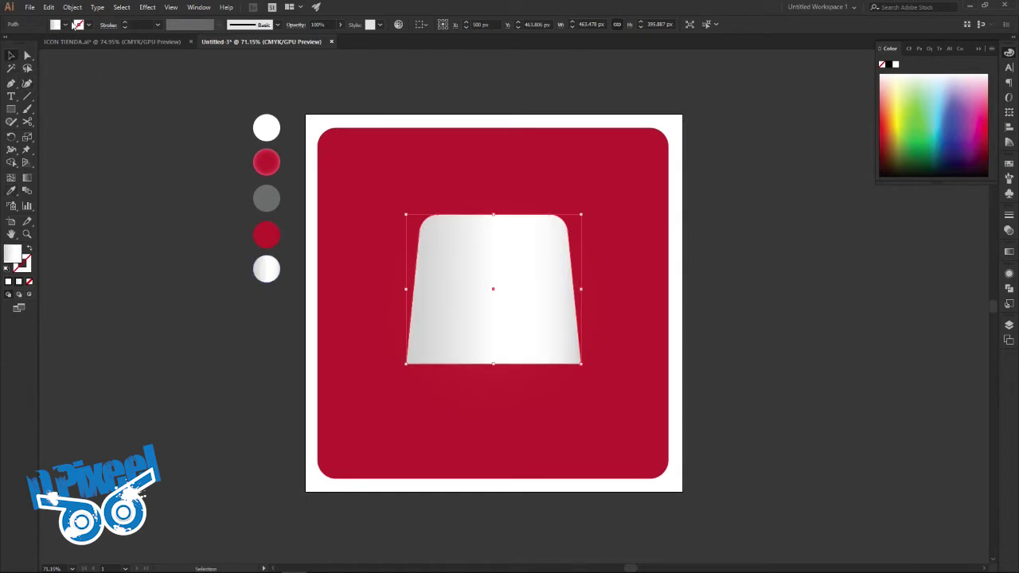
{"action": "left_click", "coordinate": [49, 8]}
{"action": "left_click", "coordinate": [65, 58]}
{"action": "left_click", "coordinate": [48, 7]}
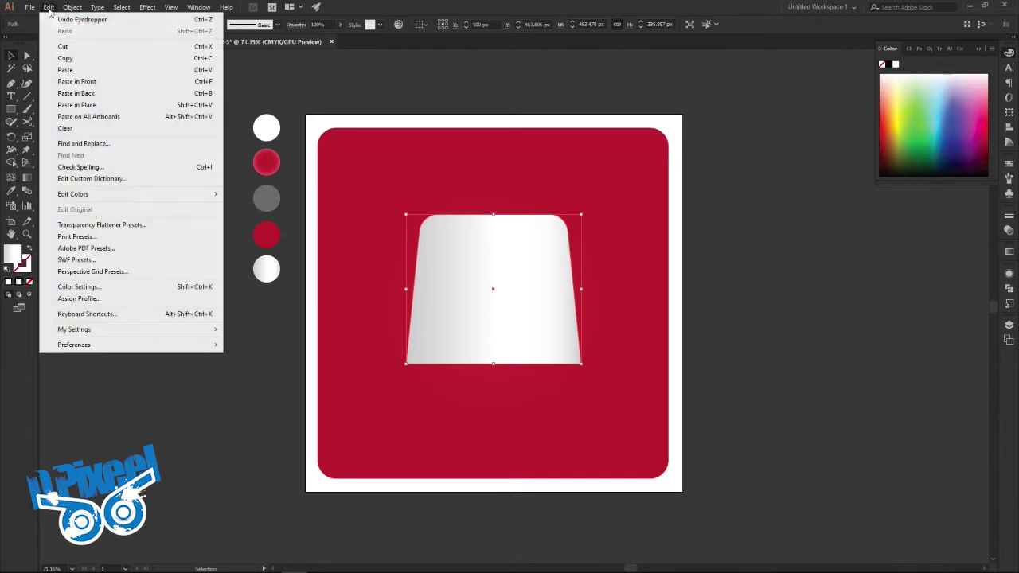
Paste a copy behind the bag body with no fill and a thicker white stroke
{"action": "left_click", "coordinate": [88, 93]}
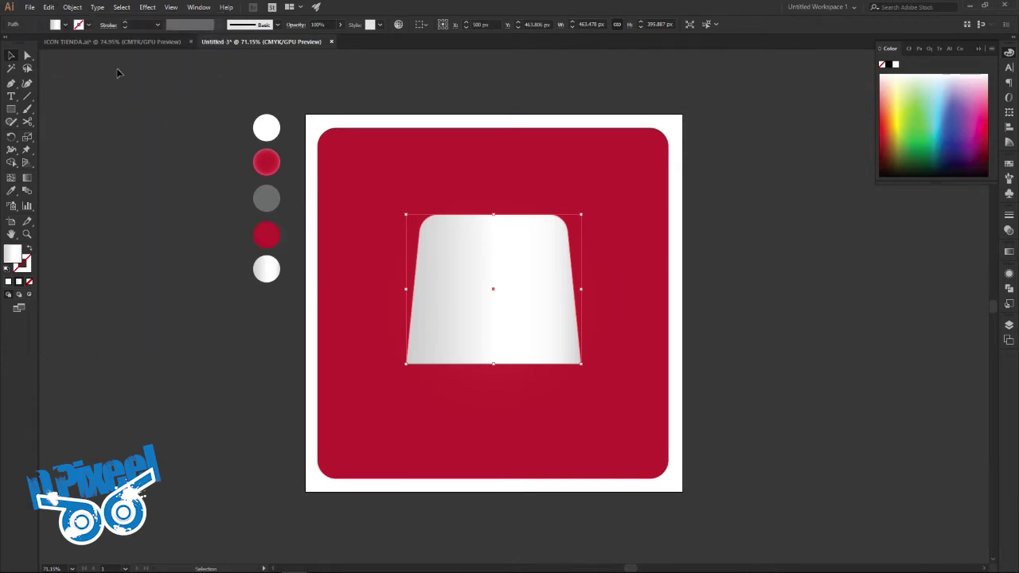
{"action": "left_click", "coordinate": [30, 282]}
{"action": "left_click", "coordinate": [83, 26]}
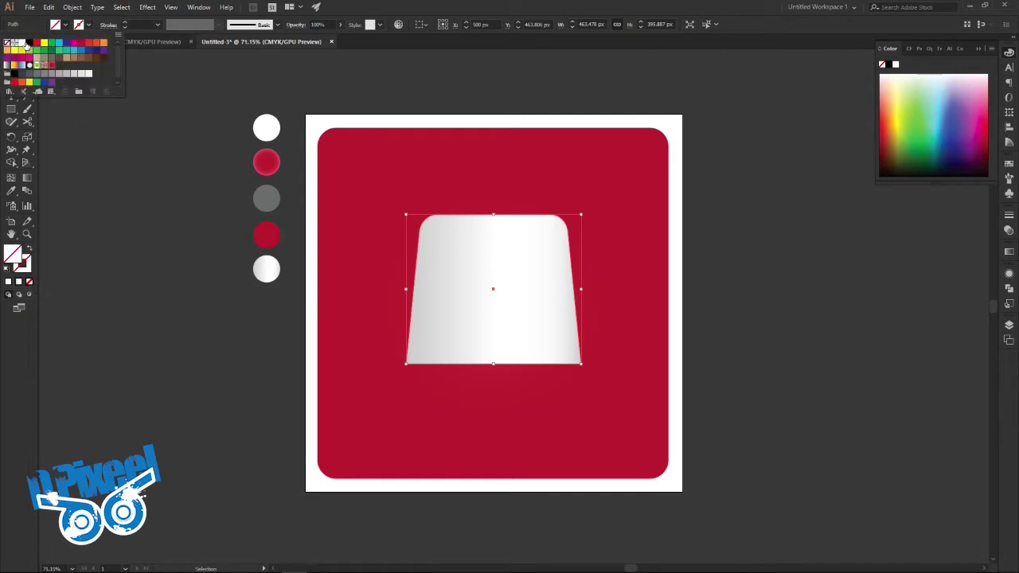
{"action": "left_click", "coordinate": [29, 43]}
{"action": "left_click", "coordinate": [125, 27]}
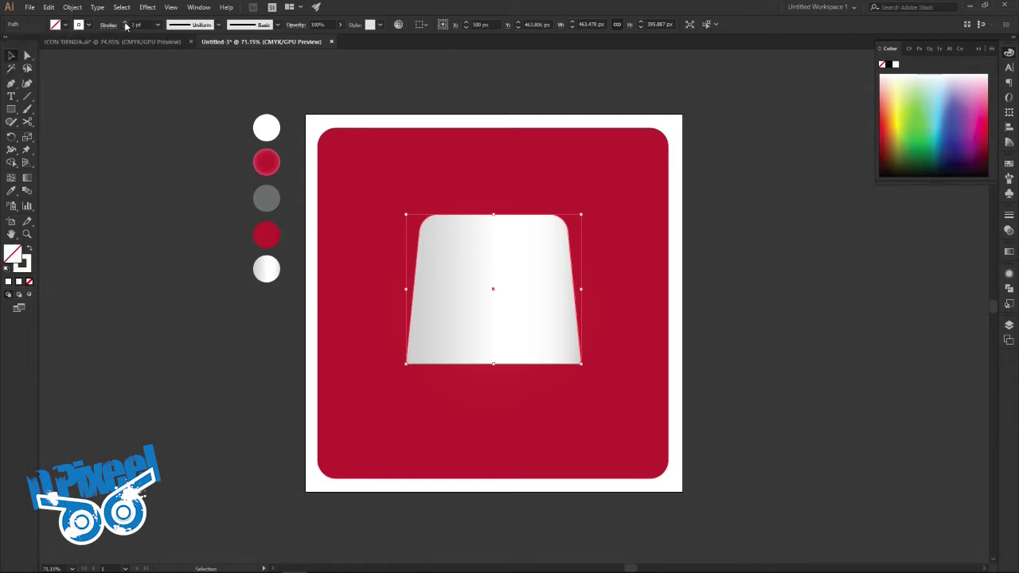
{"action": "left_click", "coordinate": [125, 26]}
{"action": "left_click", "coordinate": [125, 27]}
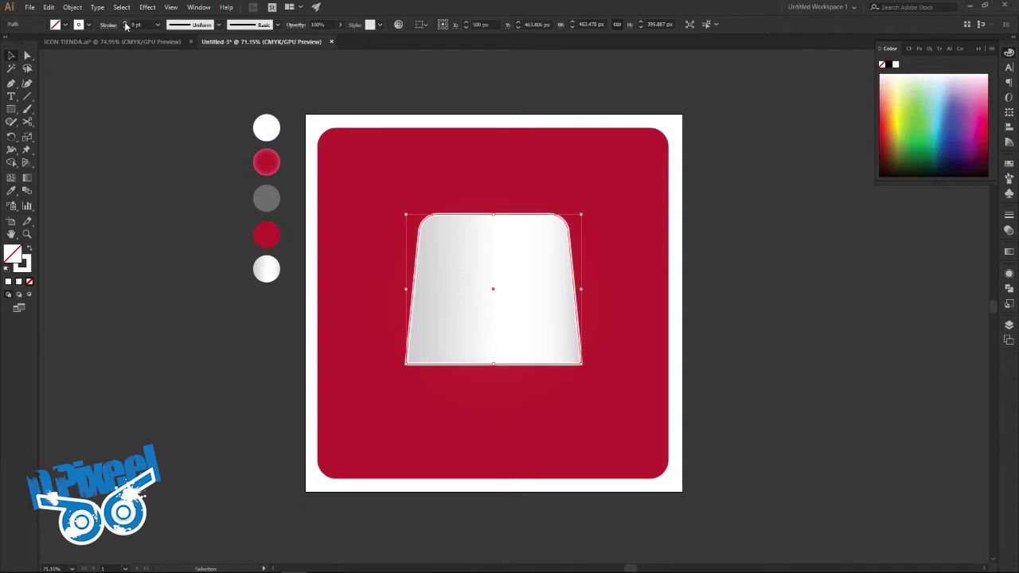
Compare the outlined bag body against the finished reference icon
{"action": "left_click", "coordinate": [146, 42]}
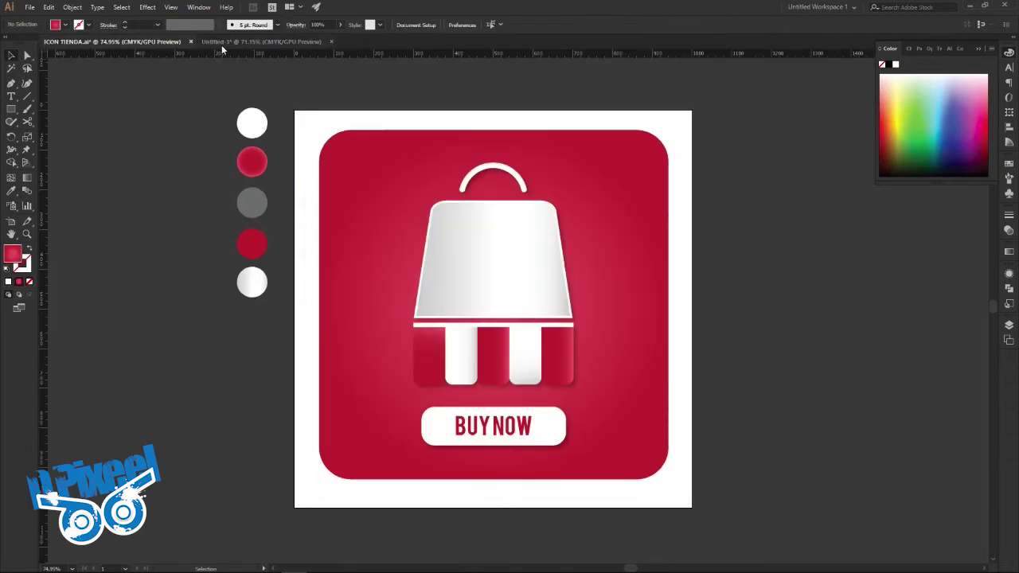
{"action": "left_click", "coordinate": [231, 43]}
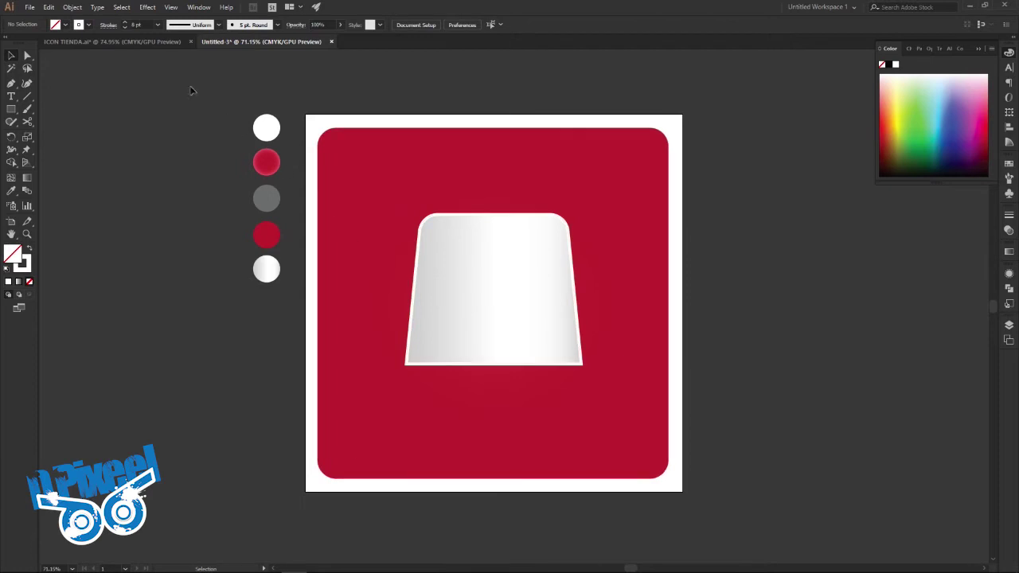
{"action": "left_click", "coordinate": [161, 42]}
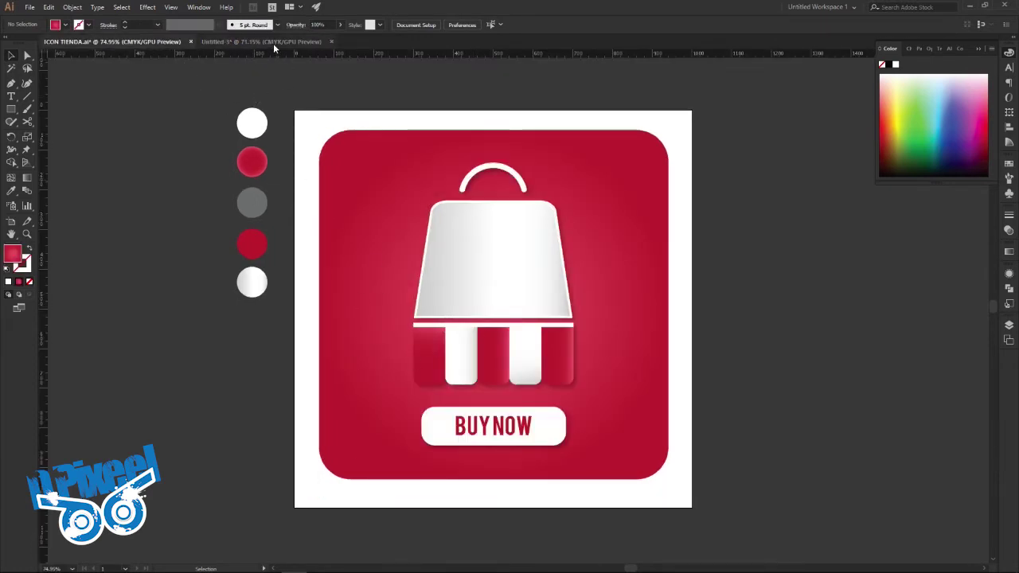
{"action": "left_click", "coordinate": [273, 42]}
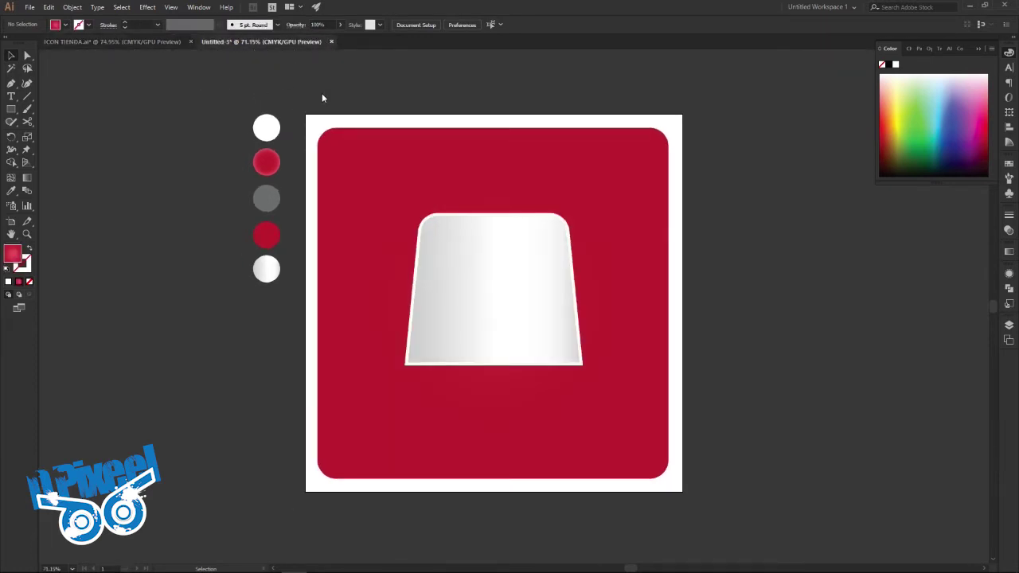
Add a new layer and draw a horizontal line beneath the bag body
{"action": "left_click", "coordinate": [1008, 326]}
{"action": "left_click", "coordinate": [966, 497]}
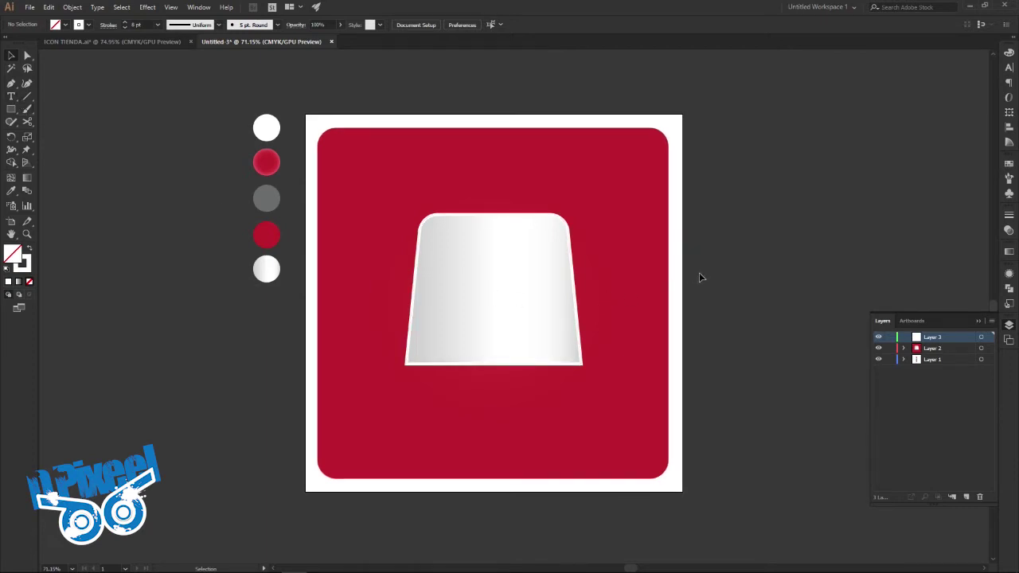
{"action": "left_click_drag", "start_coordinate": [708, 276], "coordinate": [699, 272]}
{"action": "left_click", "coordinate": [11, 83]}
{"action": "left_click", "coordinate": [396, 212]}
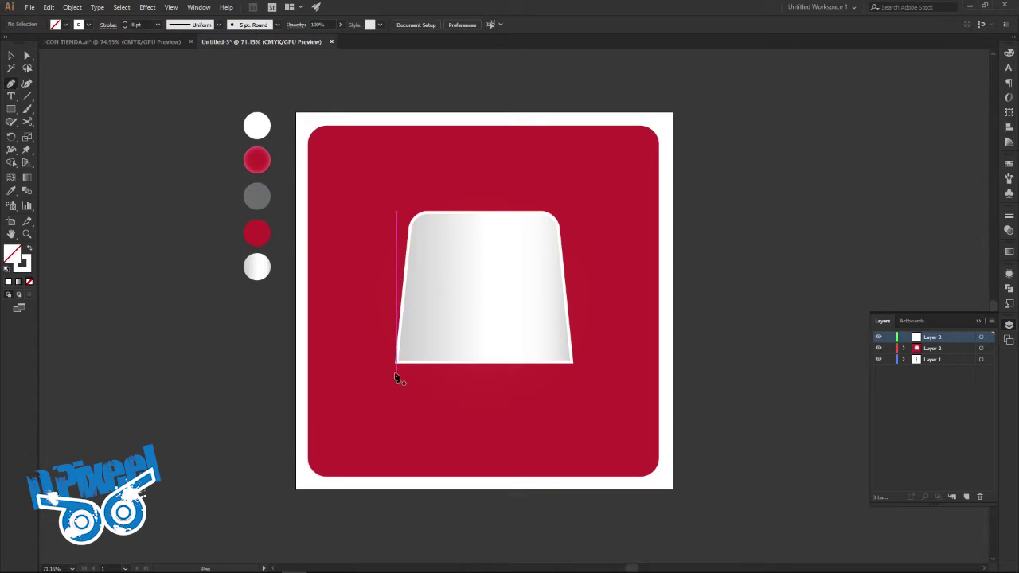
{"action": "left_click_drag", "start_coordinate": [395, 373], "coordinate": [575, 379]}
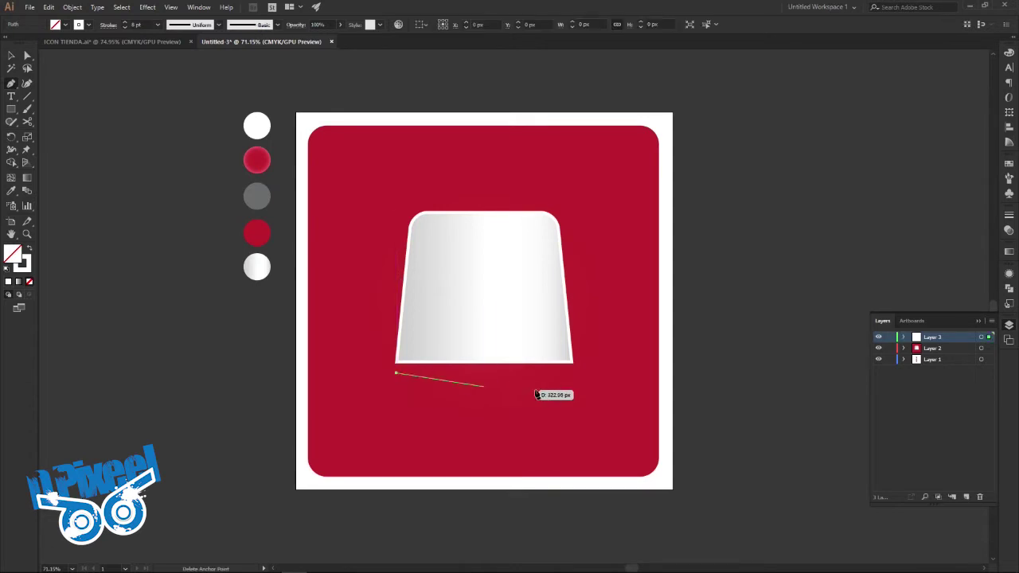
{"action": "left_click", "coordinate": [573, 373]}
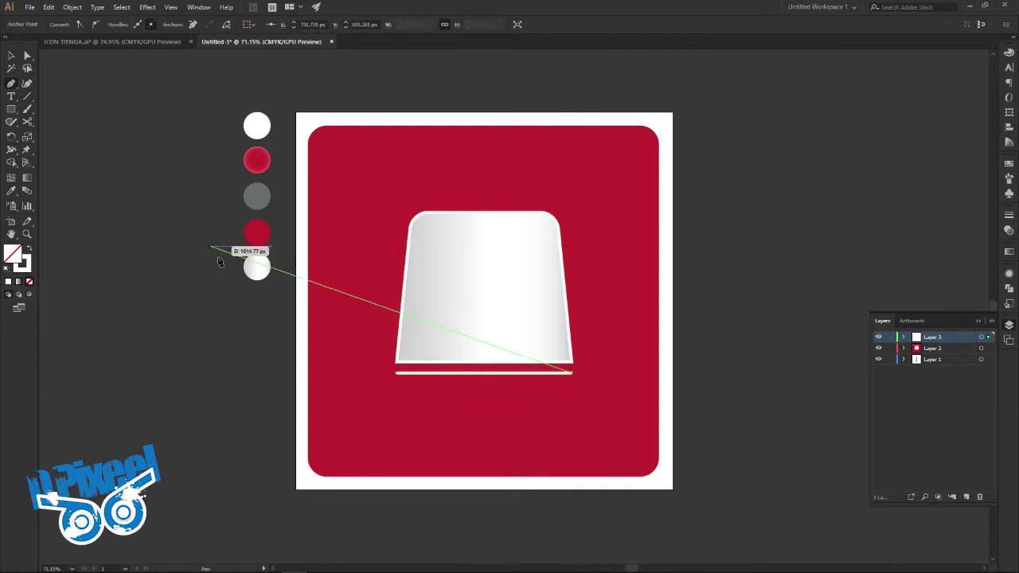
Give the line a 10 pt white stroke and view the reference icon
{"action": "left_click", "coordinate": [12, 55]}
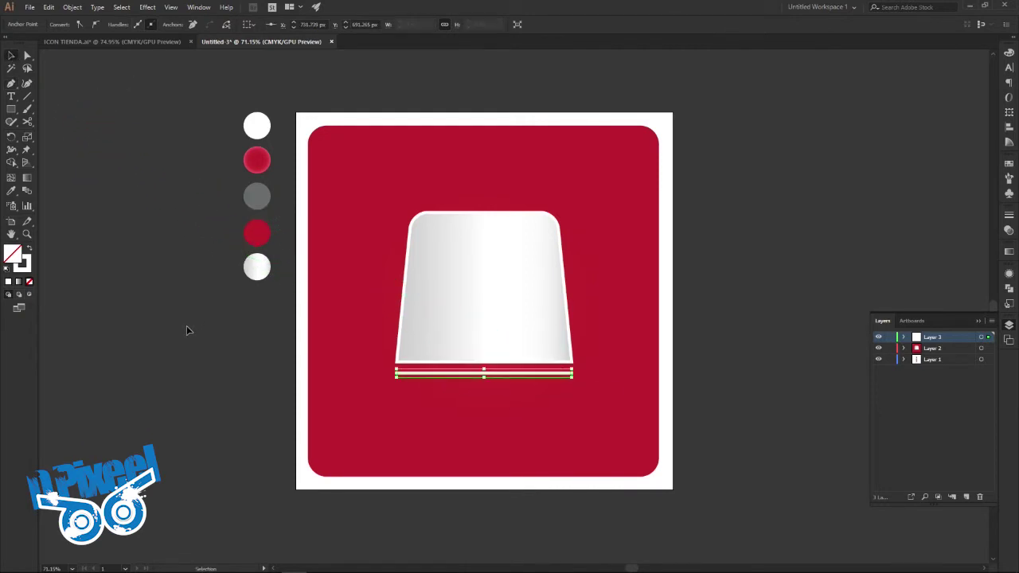
{"action": "left_click", "coordinate": [187, 325]}
{"action": "left_click", "coordinate": [486, 373]}
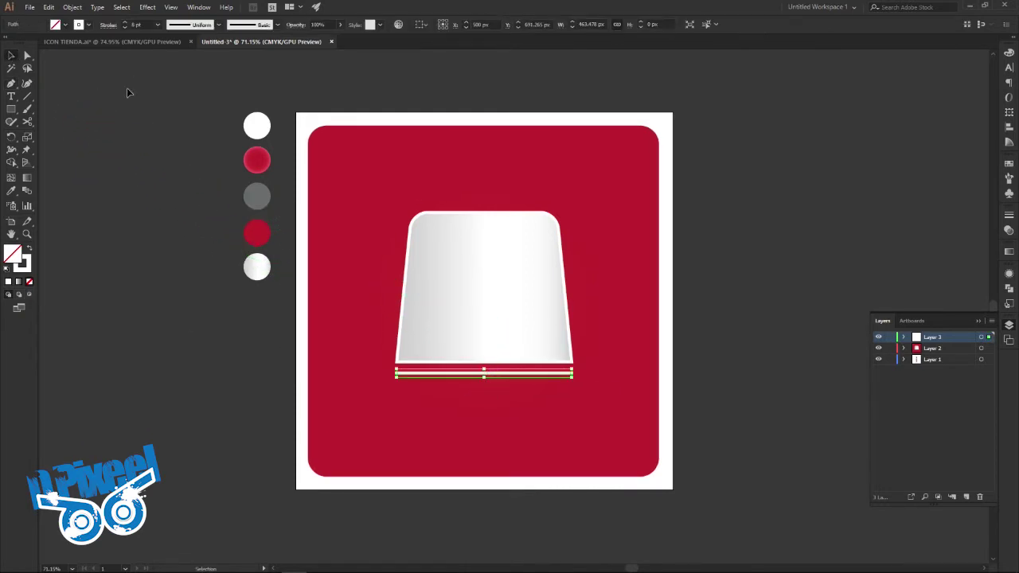
{"action": "left_click", "coordinate": [125, 25]}
{"action": "left_click", "coordinate": [109, 149]}
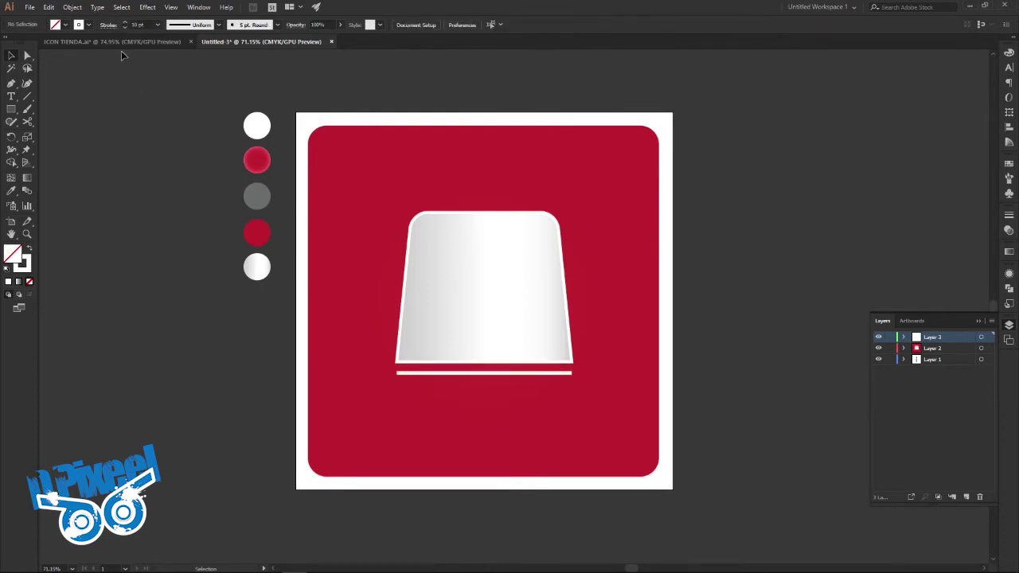
{"action": "left_click", "coordinate": [121, 43]}
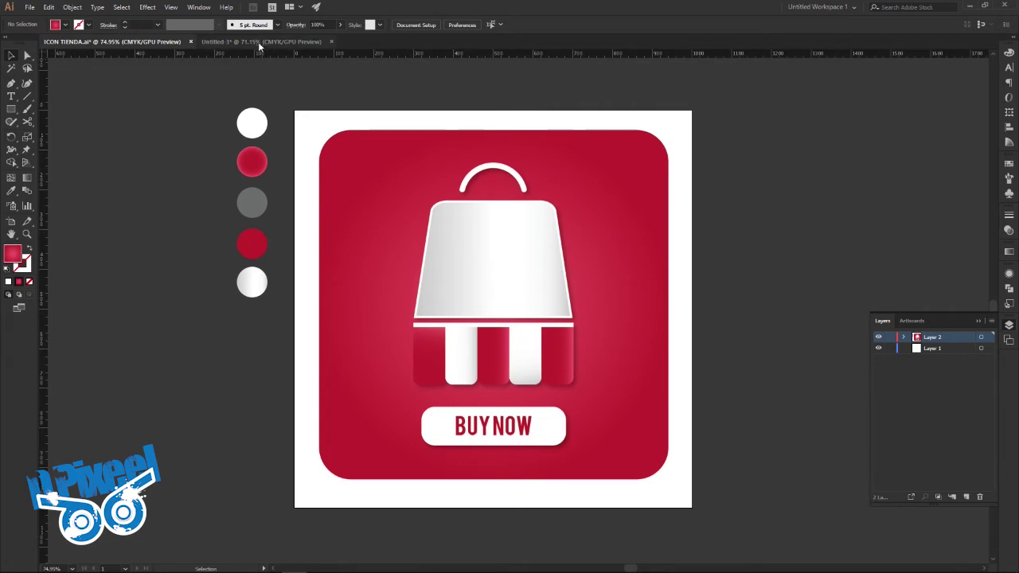
Extend both ends of the white strip slightly outward to meet the bag outline
{"action": "left_click", "coordinate": [259, 43]}
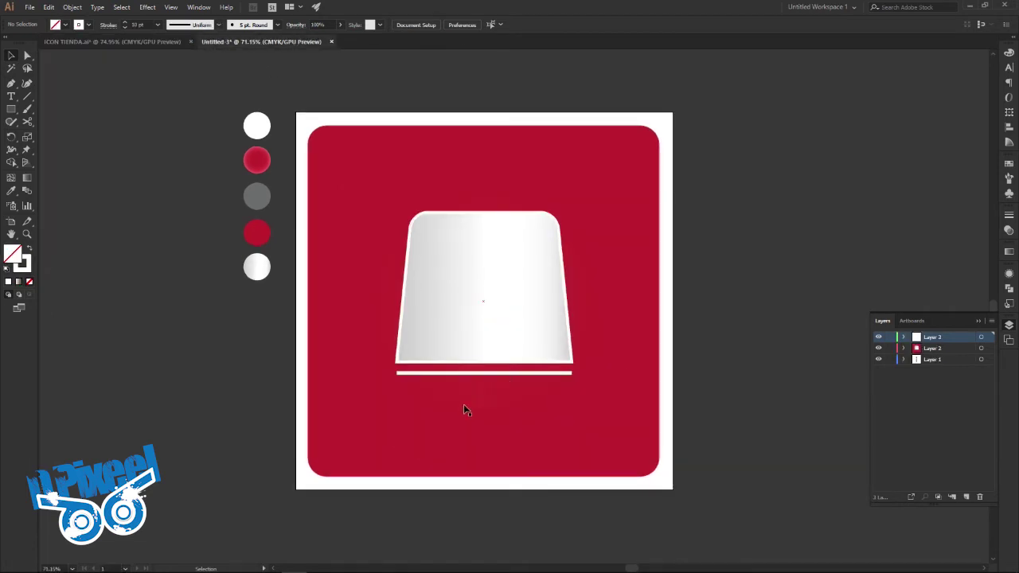
{"action": "scroll", "coordinate": [421, 387], "scroll_direction": "up", "scroll_amount": 5, "text": "alt"}
{"action": "key", "text": "a"}
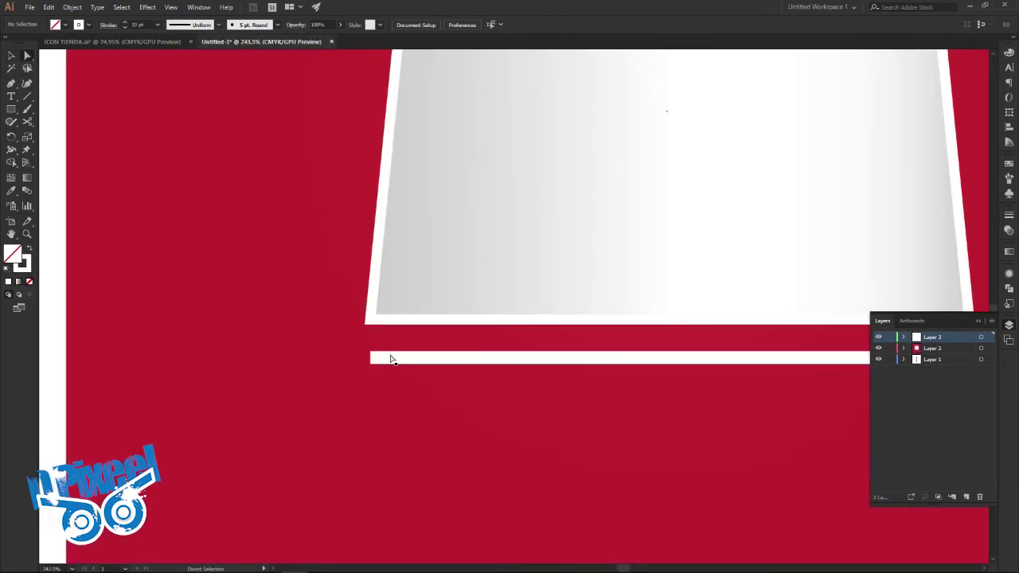
{"action": "left_click_drag", "start_coordinate": [371, 356], "coordinate": [362, 359]}
{"action": "scroll", "coordinate": [512, 391], "scroll_direction": "right", "scroll_amount": 5}
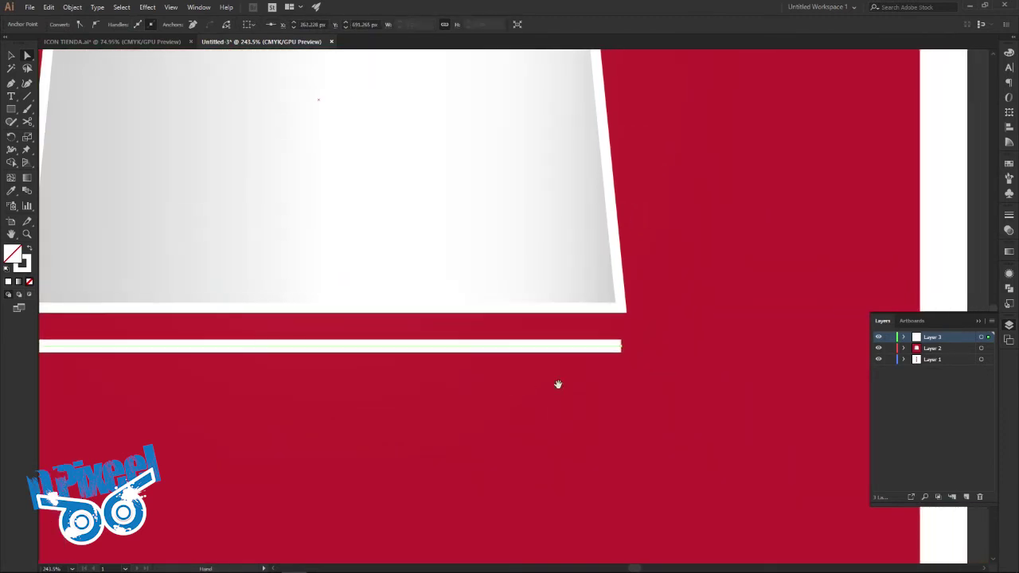
{"action": "left_click_drag", "start_coordinate": [621, 347], "coordinate": [628, 351]}
{"action": "scroll", "coordinate": [522, 368], "scroll_direction": "down", "scroll_amount": 5}
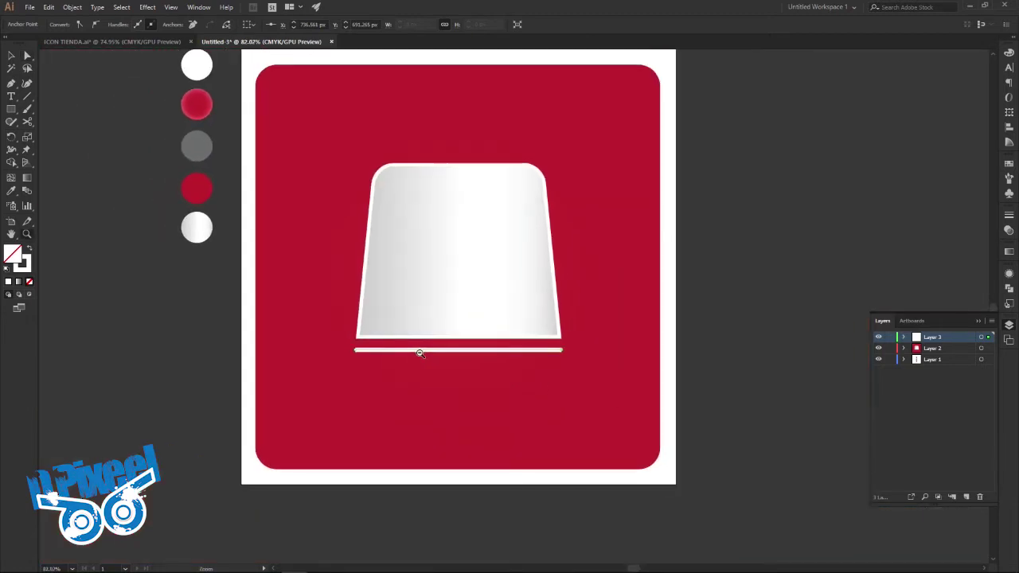
{"action": "left_click_drag", "start_coordinate": [419, 352], "coordinate": [422, 365]}
{"action": "left_click", "coordinate": [11, 55]}
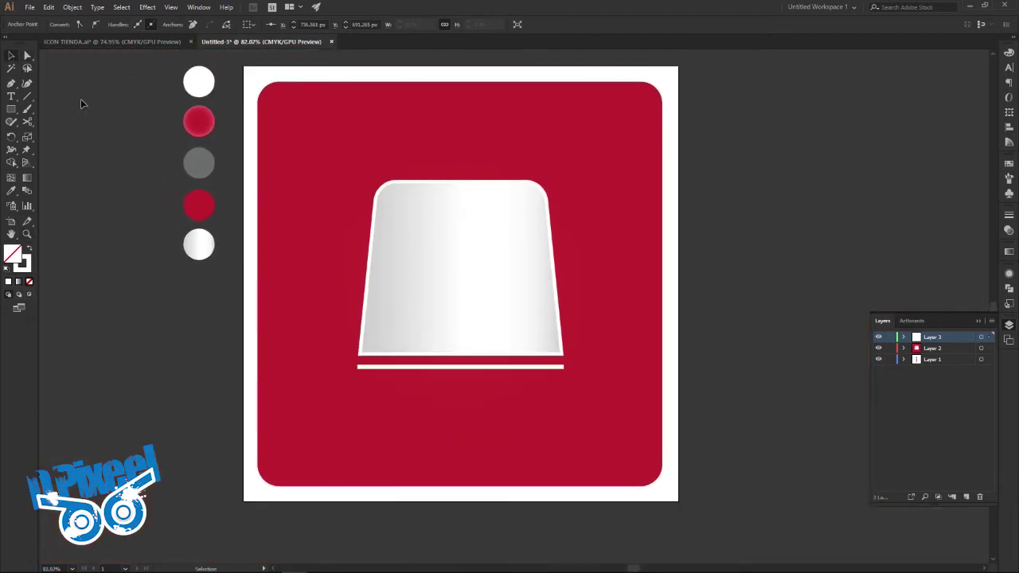
{"action": "left_click", "coordinate": [82, 101]}
Compare with the reference icon and add a new layer for the handle
{"action": "left_click", "coordinate": [106, 42]}
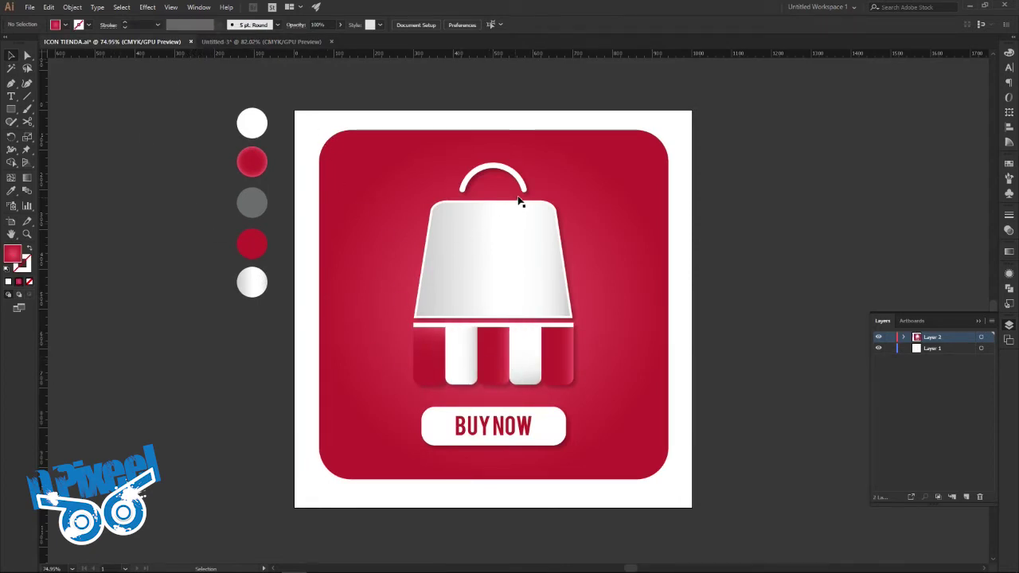
{"action": "left_click", "coordinate": [288, 41]}
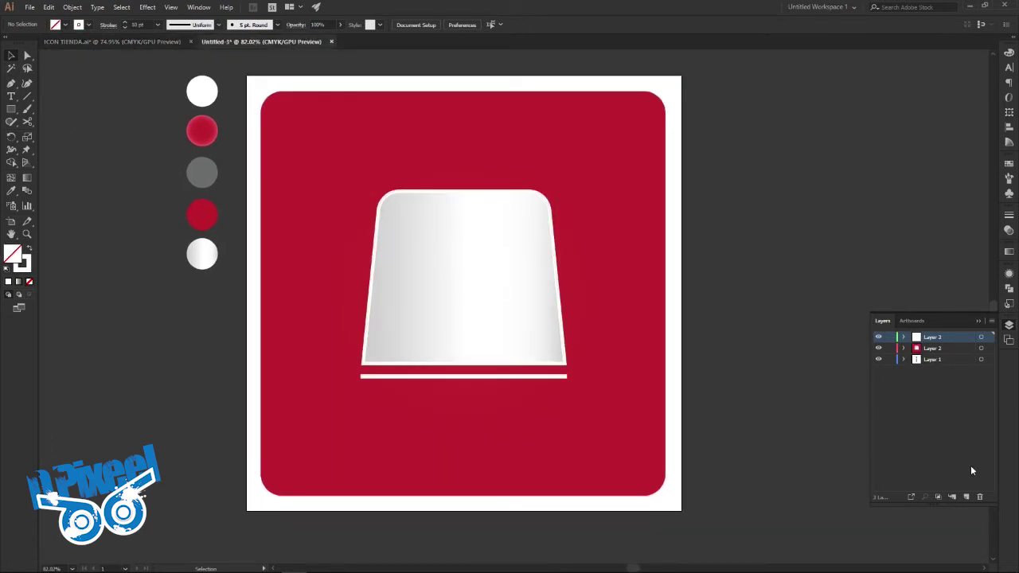
{"action": "left_click", "coordinate": [967, 497]}
Draw a circle over the bag's top edge with a 13 pt white outline
{"action": "left_click", "coordinate": [12, 109]}
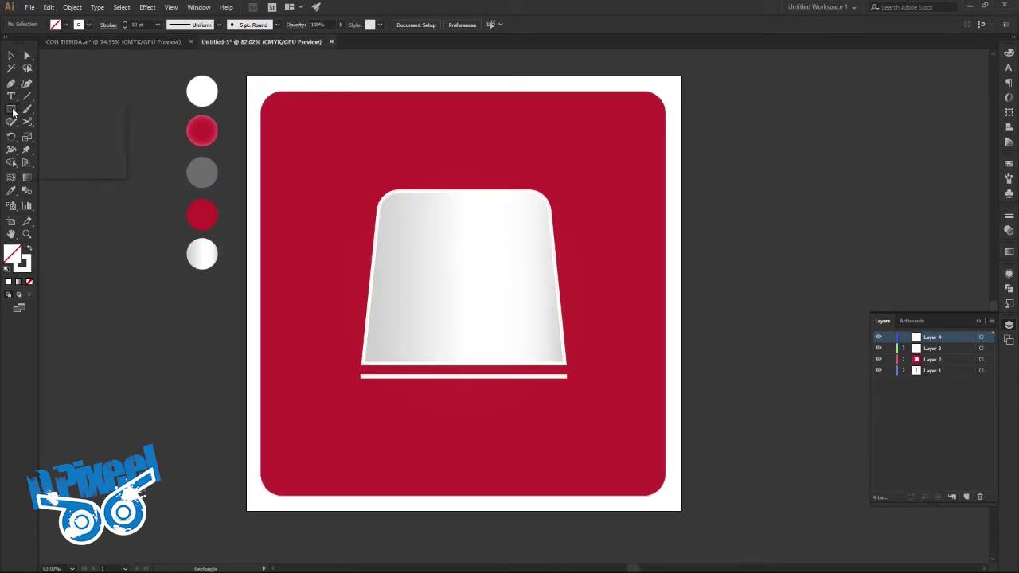
{"action": "left_click", "coordinate": [58, 134]}
{"action": "left_click_drag", "start_coordinate": [463, 208], "coordinate": [502, 251]}
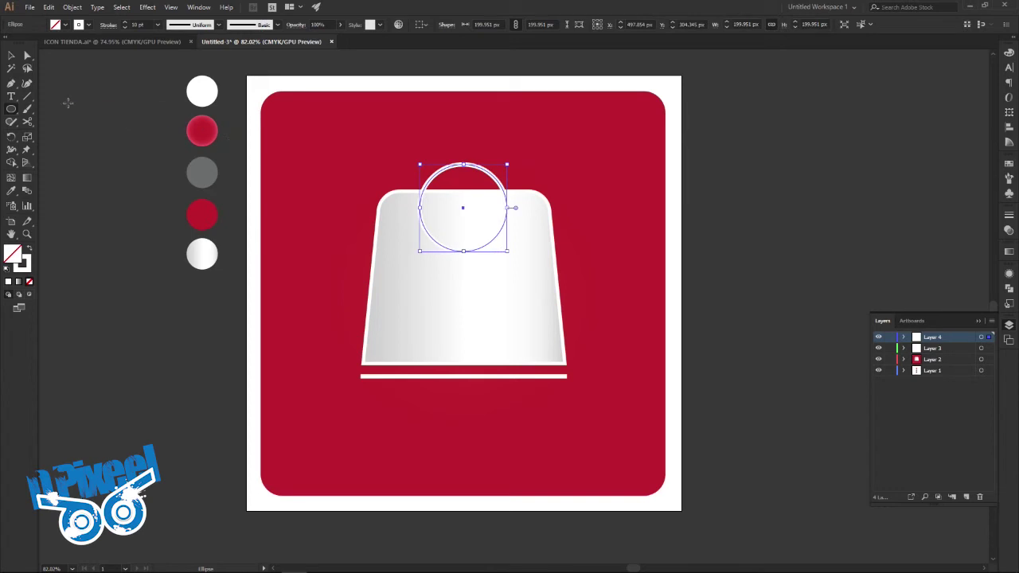
{"action": "left_click", "coordinate": [11, 55]}
{"action": "left_click", "coordinate": [125, 24]}
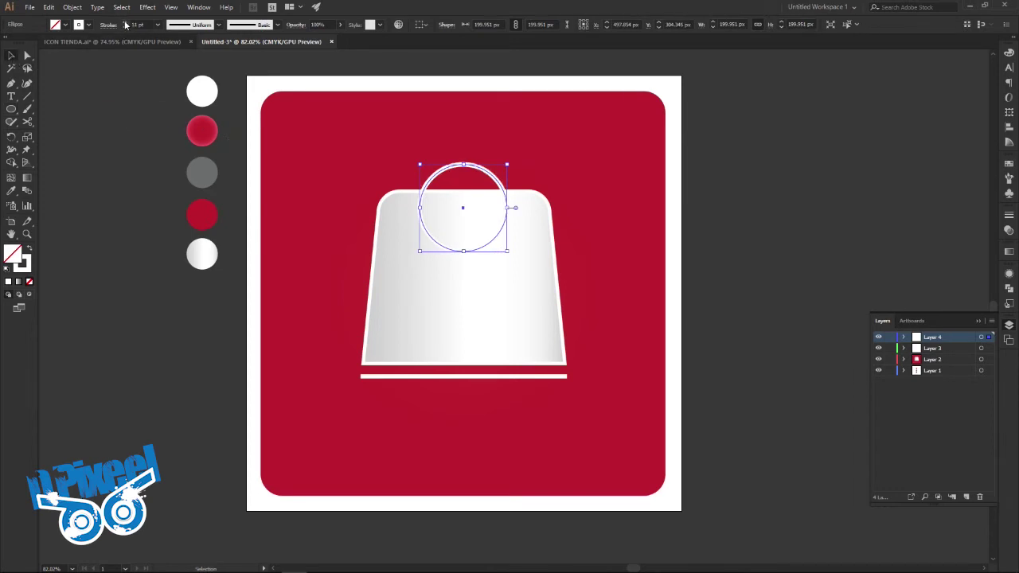
{"action": "left_click", "coordinate": [125, 24]}
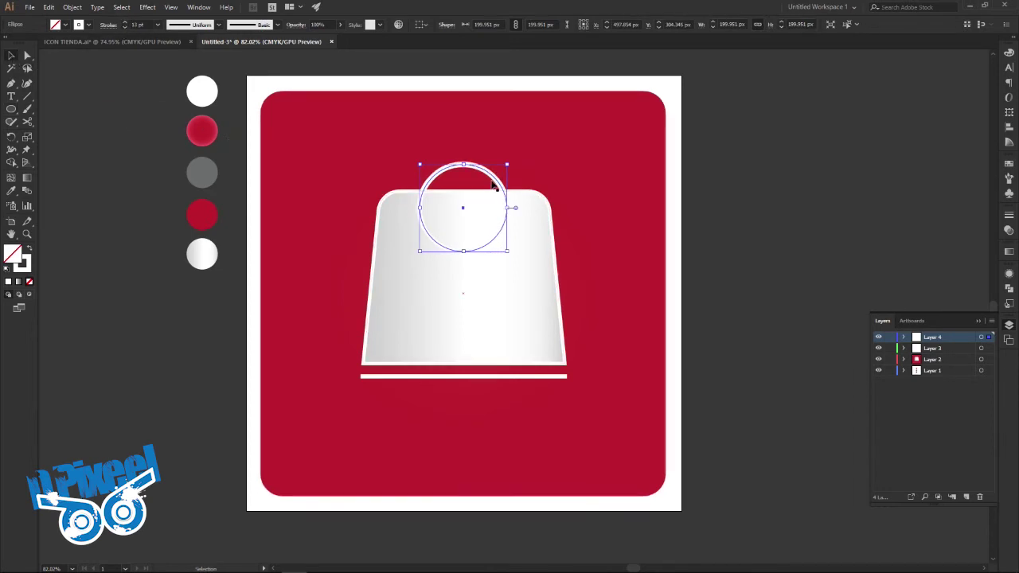
{"action": "left_click_drag", "start_coordinate": [498, 184], "coordinate": [495, 175]}
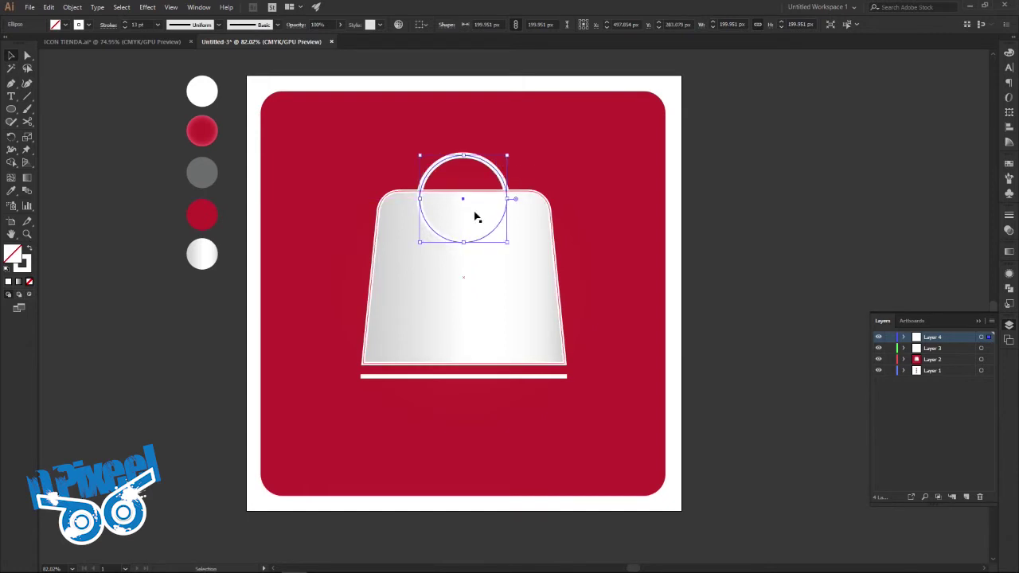
Zoom in on the handle circle and select it
{"action": "key", "text": "z"}
{"action": "left_click_drag", "start_coordinate": [470, 220], "coordinate": [602, 214]}
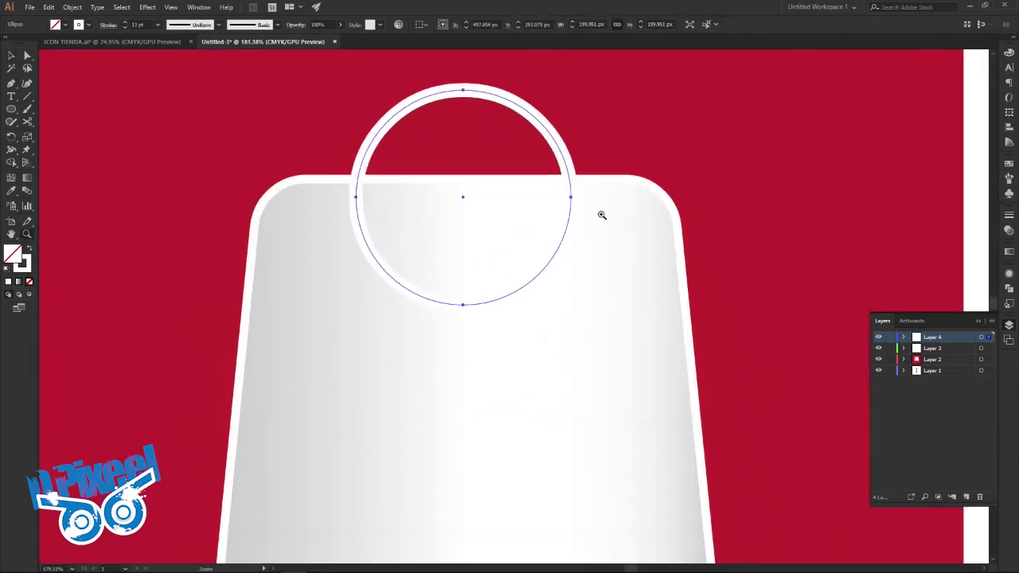
{"action": "scroll", "coordinate": [602, 215], "scroll_direction": "up", "scroll_amount": 3}
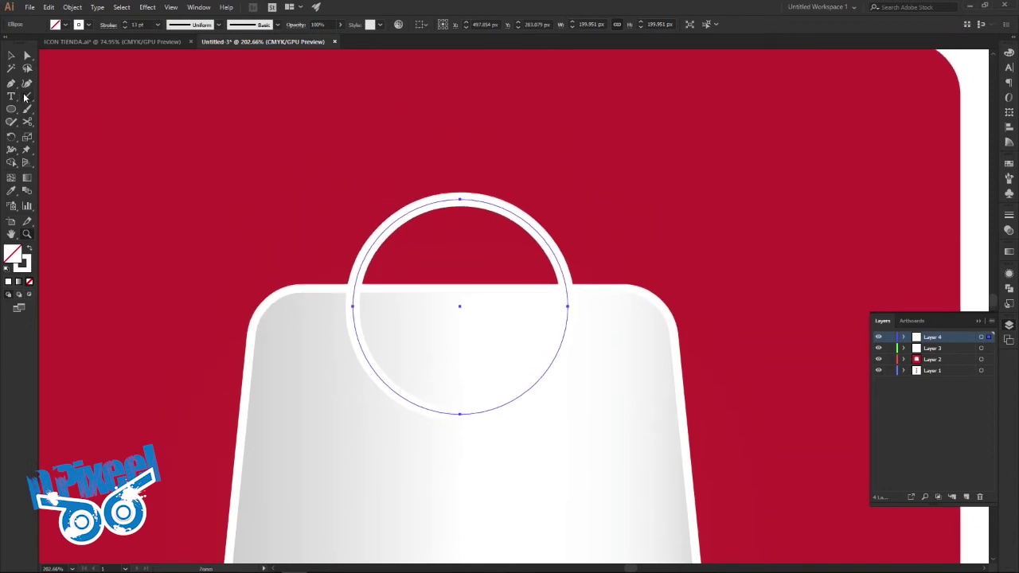
{"action": "left_click", "coordinate": [12, 56]}
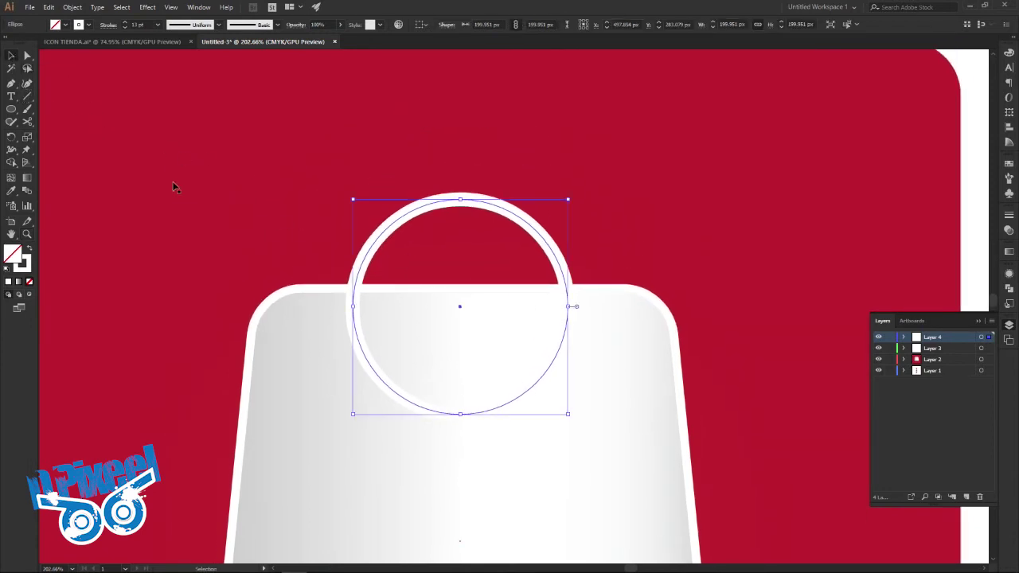
Add anchors where the circle meets the bag's left and right edges, then delete its bottom anchor
{"action": "key", "text": "p"}
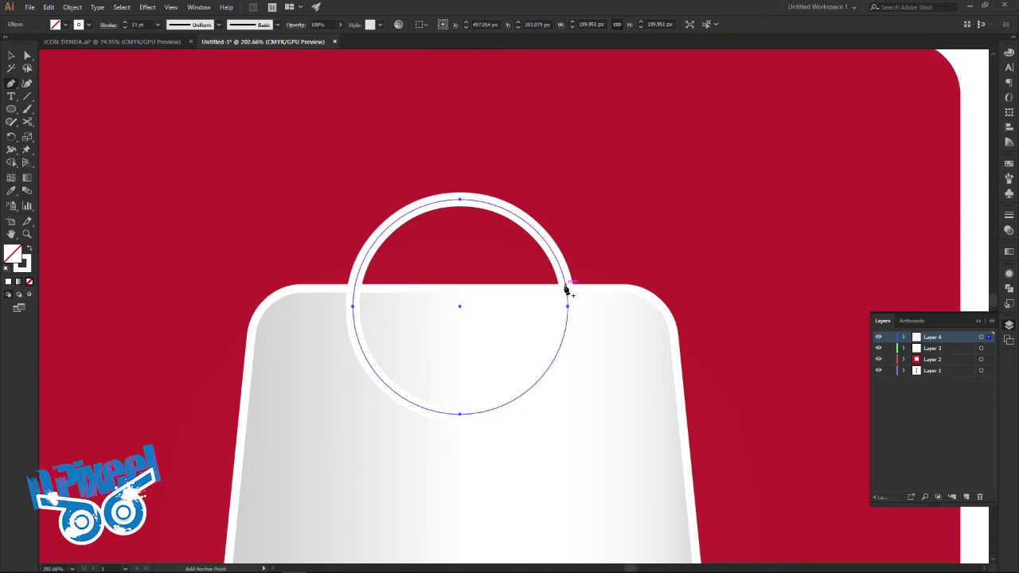
{"action": "left_click", "coordinate": [565, 292]}
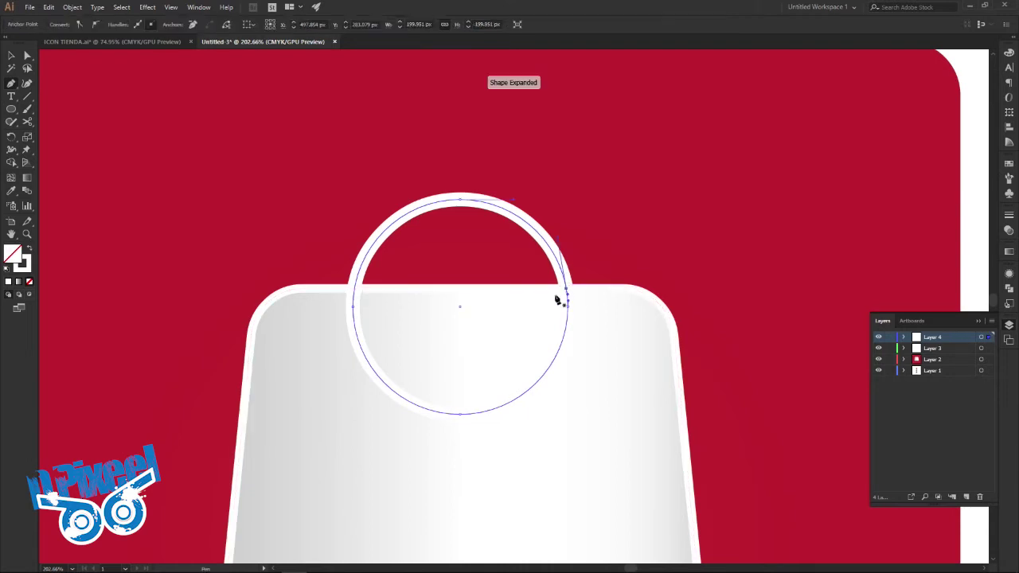
{"action": "left_click", "coordinate": [354, 293]}
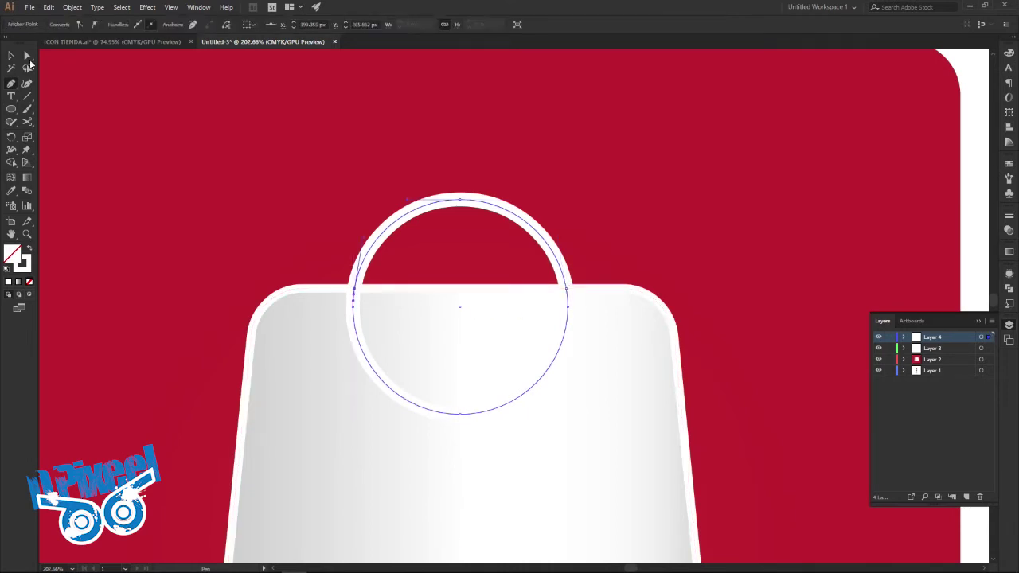
{"action": "left_click", "coordinate": [26, 56]}
{"action": "left_click", "coordinate": [460, 414]}
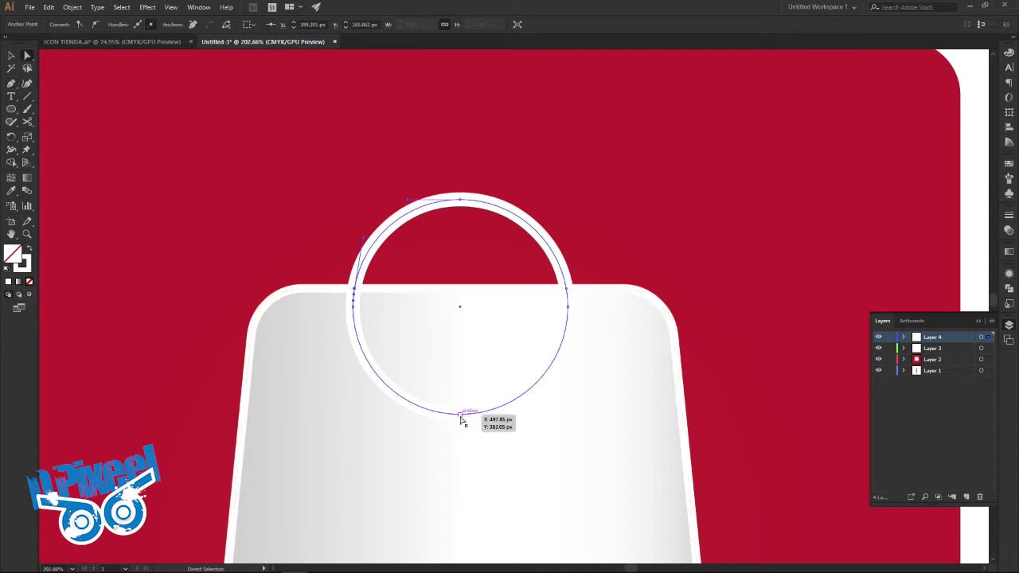
{"action": "key", "text": "Delete"}
Drag the arc's two open ends up onto the bag's top edge
{"action": "left_click", "coordinate": [567, 306]}
{"action": "left_click", "coordinate": [353, 306], "text": "shift"}
{"action": "left_click_drag", "start_coordinate": [353, 305], "coordinate": [353, 288]}
{"action": "left_click", "coordinate": [12, 57]}
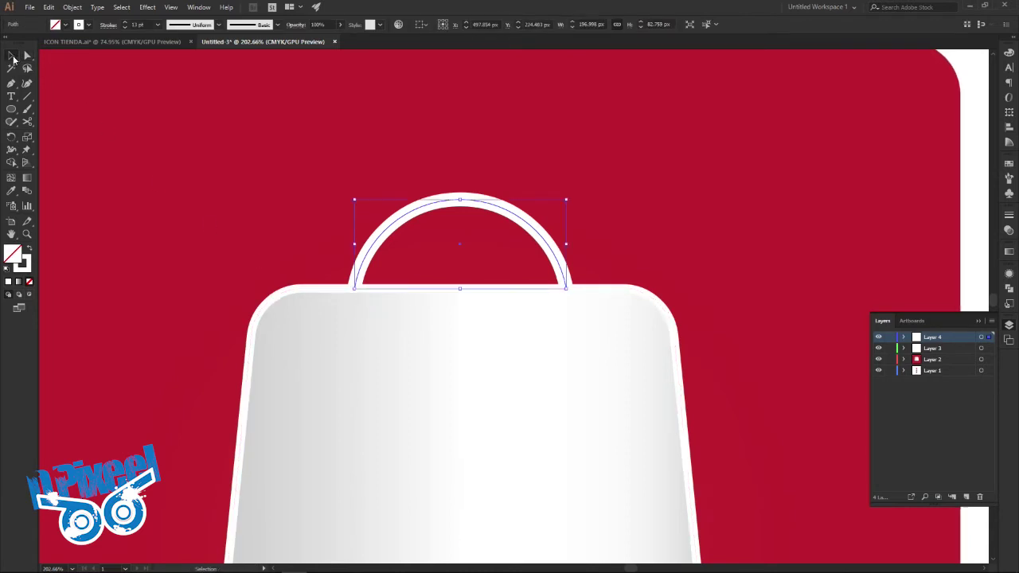
{"action": "left_click", "coordinate": [289, 164]}
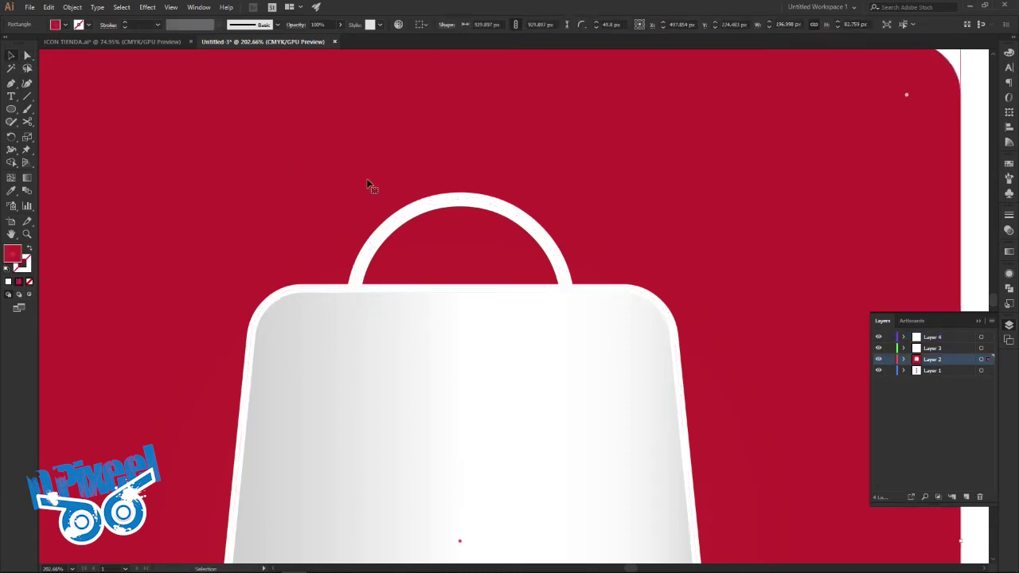
Nudge the handle arc up with Shift+Up and give its stroke Round Cap ends
{"action": "left_click", "coordinate": [425, 204]}
{"action": "key", "text": "shift+Up"}
{"action": "key", "text": "shift+Up"}
{"action": "key", "text": "shift+Up"}
{"action": "key", "text": "shift+Up"}
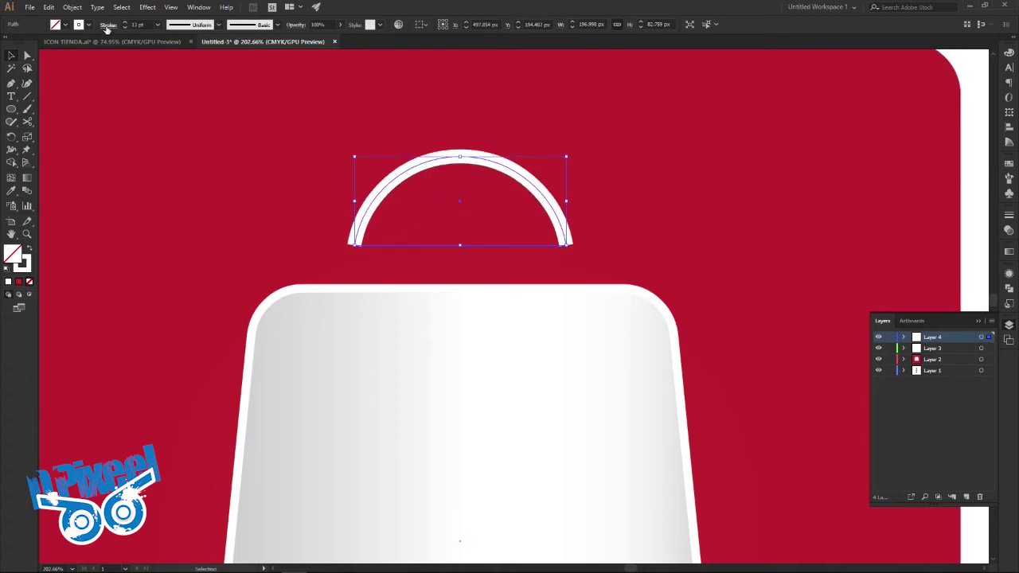
{"action": "left_click", "coordinate": [108, 25]}
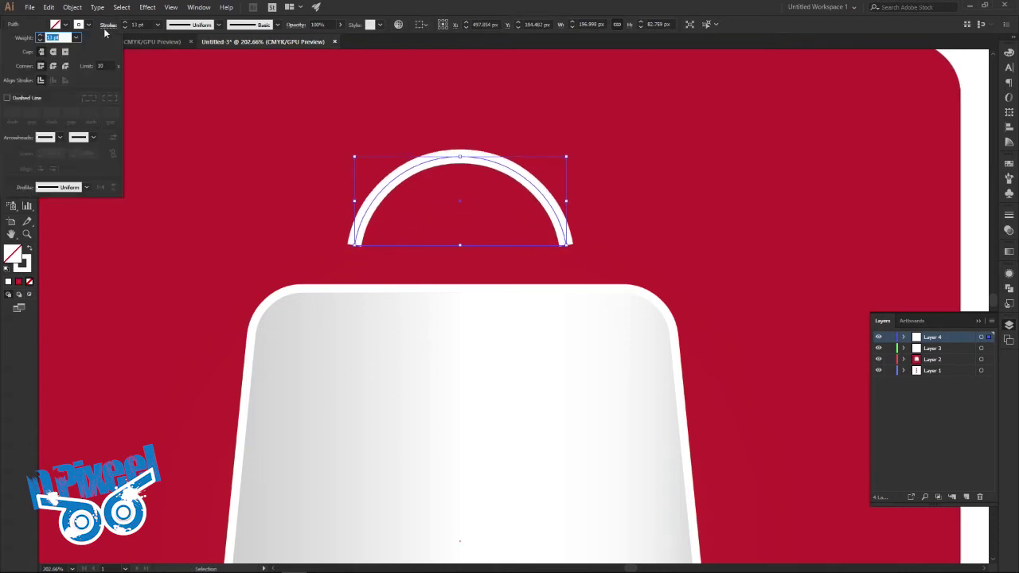
{"action": "left_click", "coordinate": [53, 51]}
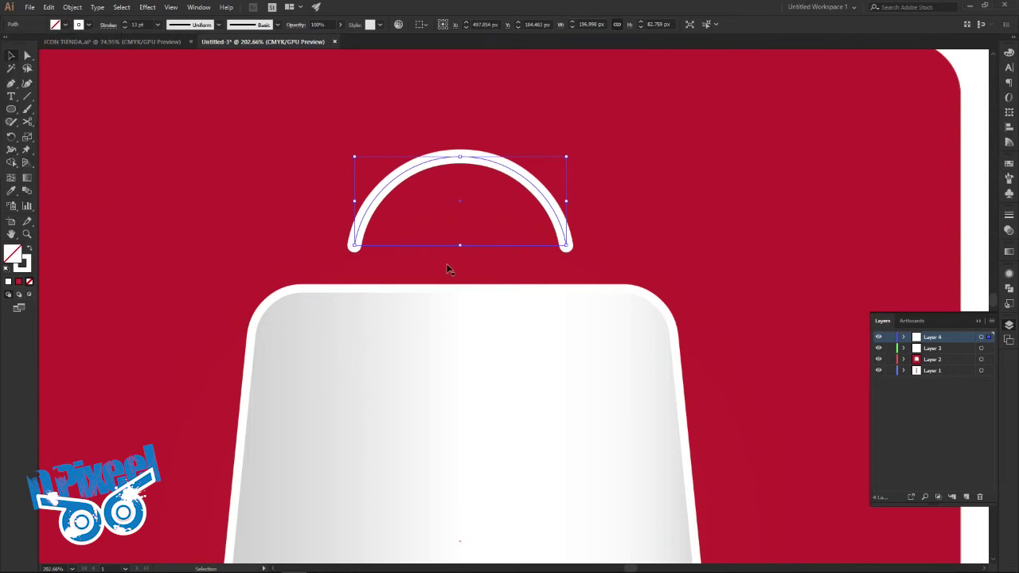
{"action": "left_click_drag", "start_coordinate": [500, 278], "coordinate": [369, 268]}
{"action": "left_click_drag", "start_coordinate": [504, 312], "coordinate": [464, 306]}
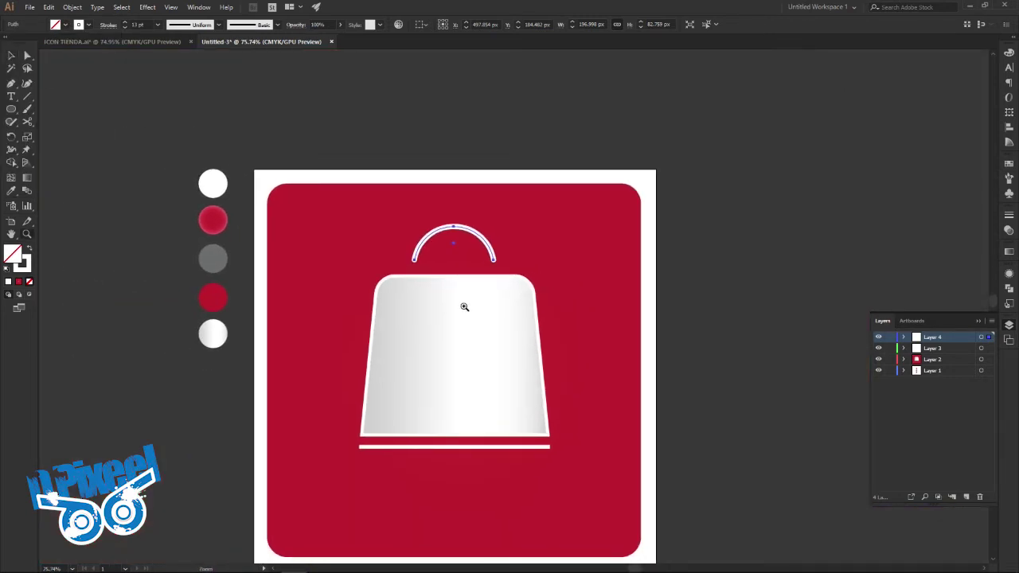
{"action": "key", "text": "v"}
{"action": "left_click", "coordinate": [135, 94]}
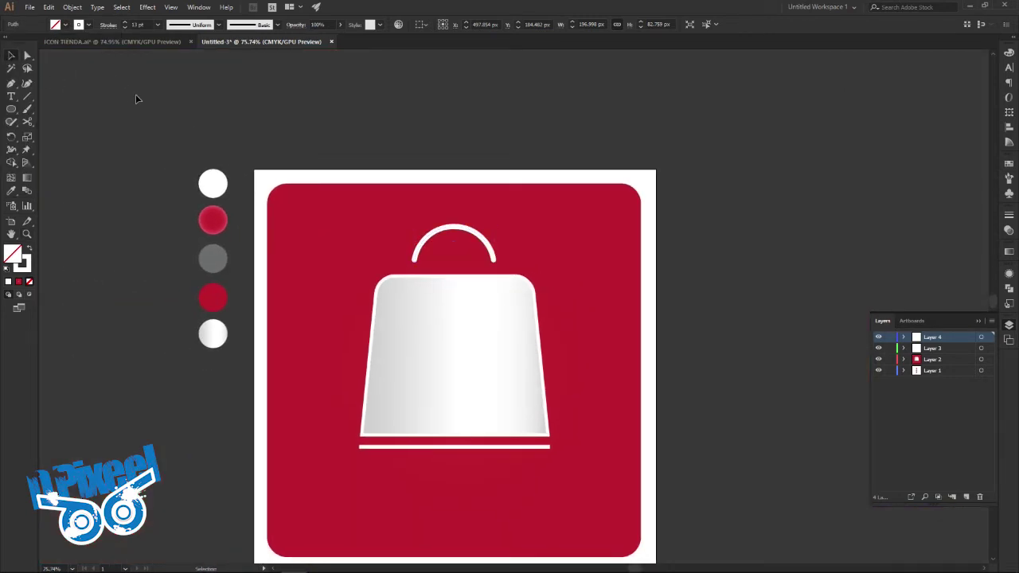
Scale the handle arc narrower and raise its stroke weight to 14 pt
{"action": "left_click", "coordinate": [147, 41]}
{"action": "left_click", "coordinate": [280, 42]}
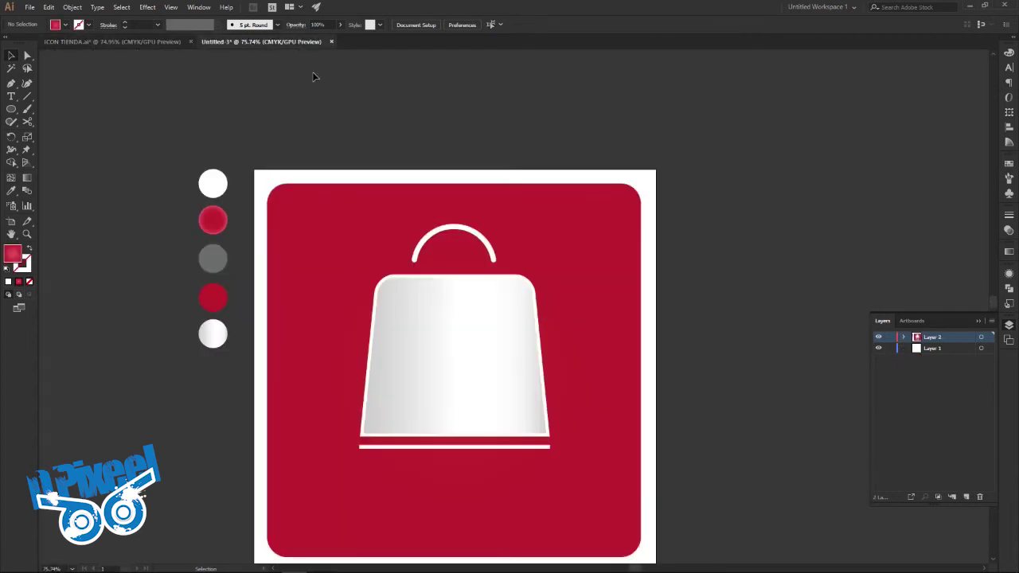
{"action": "left_click", "coordinate": [482, 250]}
{"action": "left_click_drag", "start_coordinate": [495, 232], "coordinate": [493, 233]}
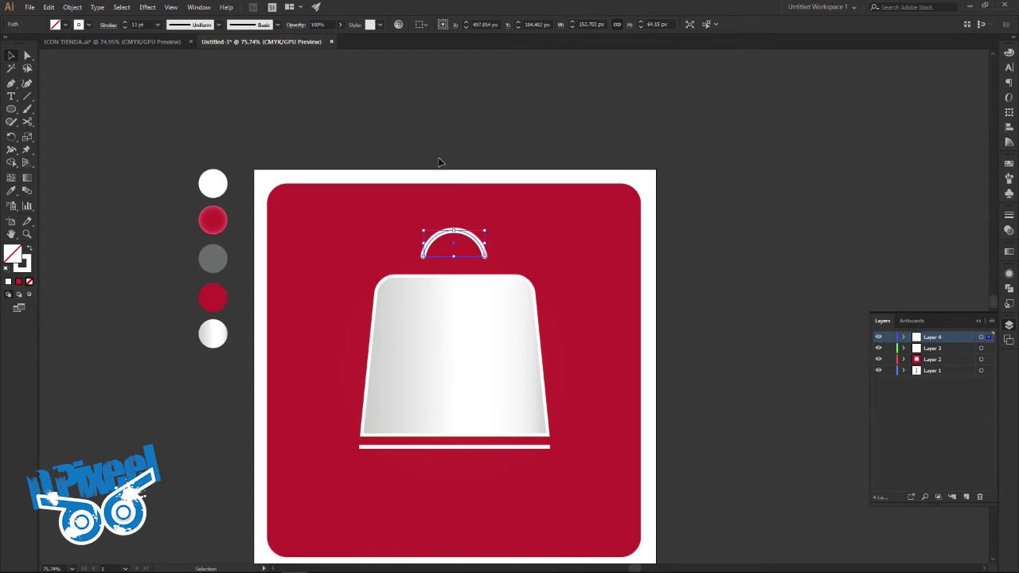
{"action": "left_click", "coordinate": [109, 45]}
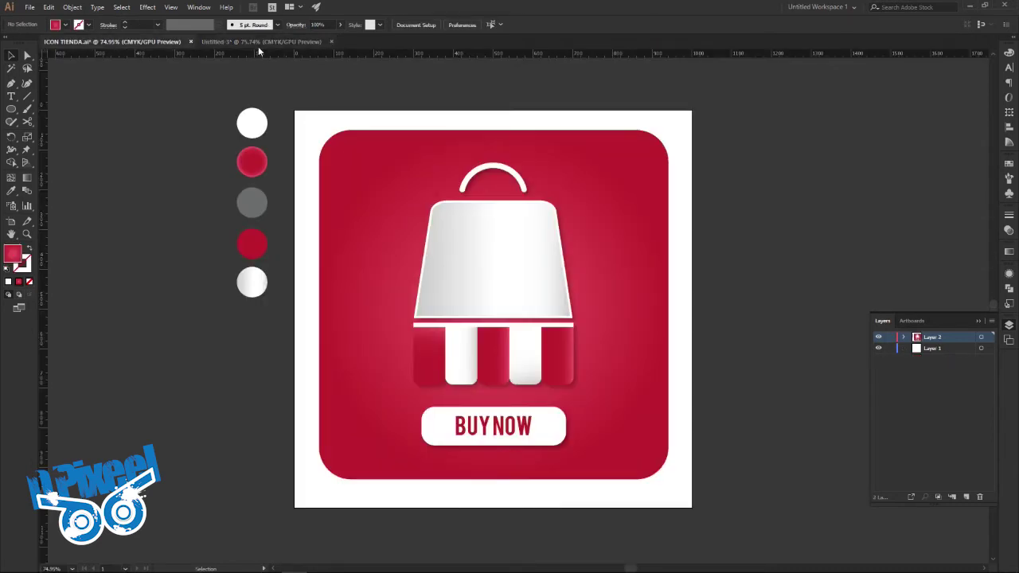
{"action": "left_click", "coordinate": [257, 43]}
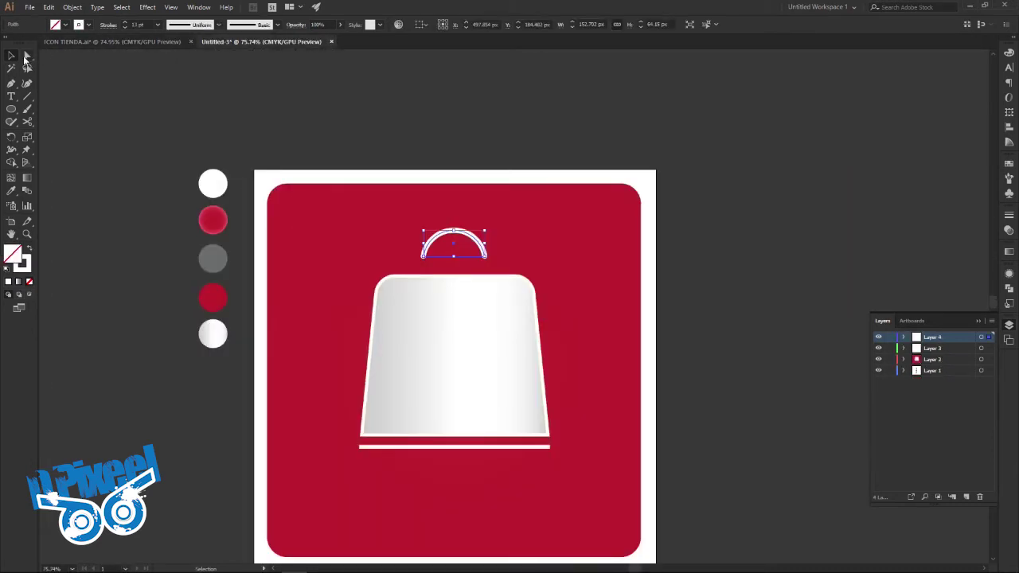
{"action": "left_click", "coordinate": [125, 23]}
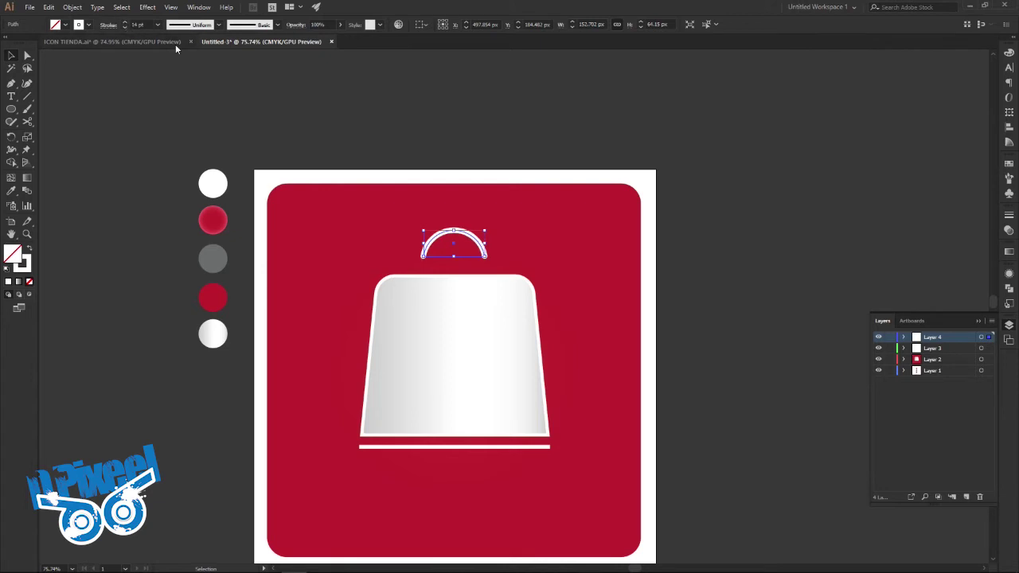
{"action": "left_click", "coordinate": [354, 112]}
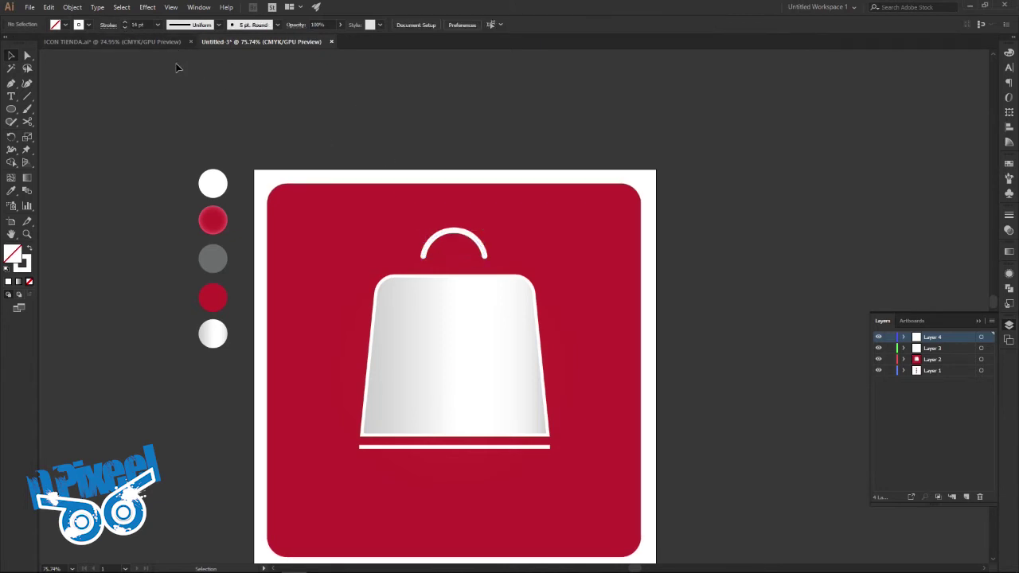
Fine-tune the handle's position with arrow nudges and call up Object > Expand for it
{"action": "left_click", "coordinate": [153, 45]}
{"action": "left_click", "coordinate": [242, 42]}
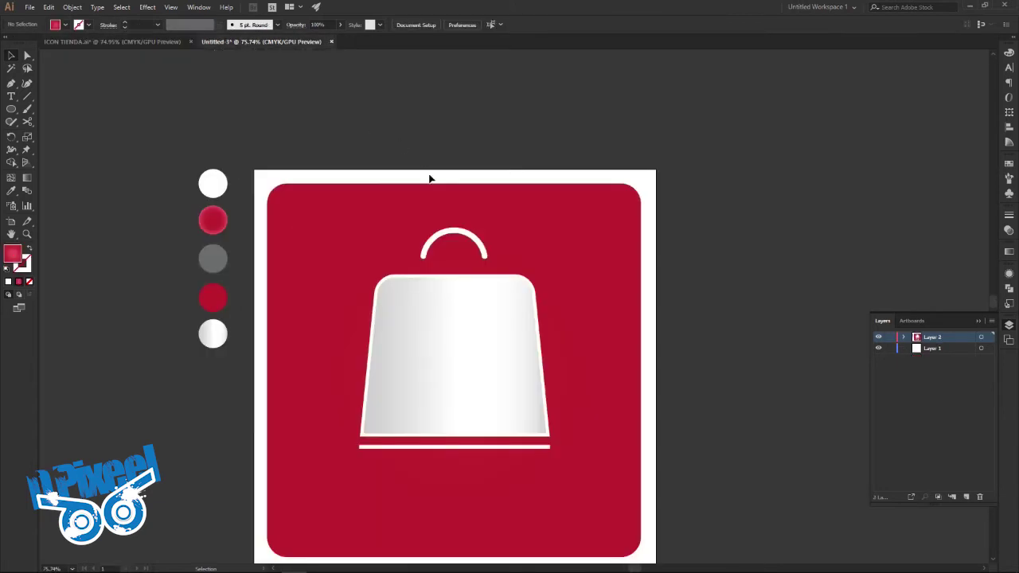
{"action": "left_click", "coordinate": [459, 235]}
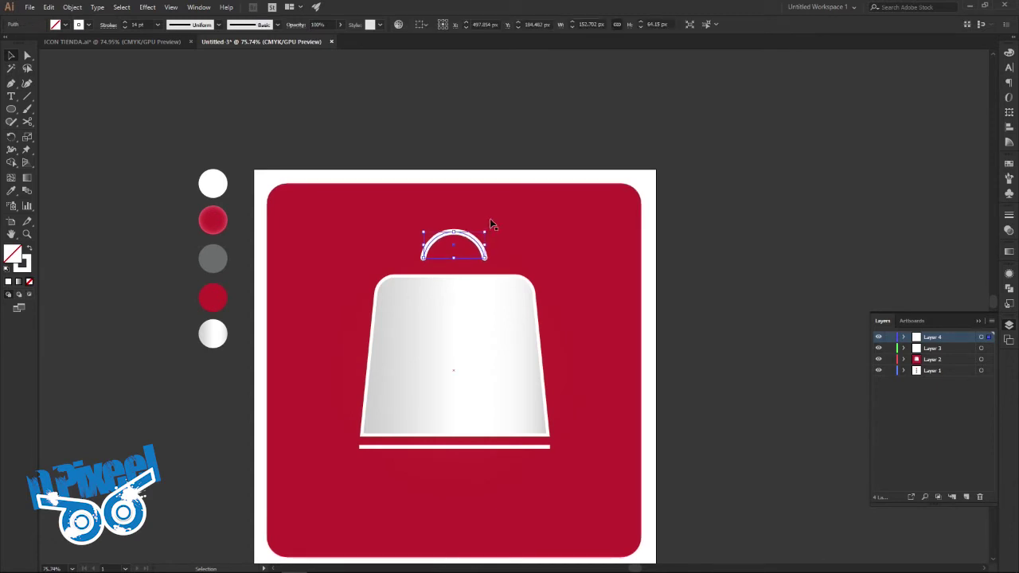
{"action": "key", "text": "Down"}
{"action": "key", "text": "Down"}
{"action": "key", "text": "Down"}
{"action": "key", "text": "Down"}
{"action": "key", "text": "Down"}
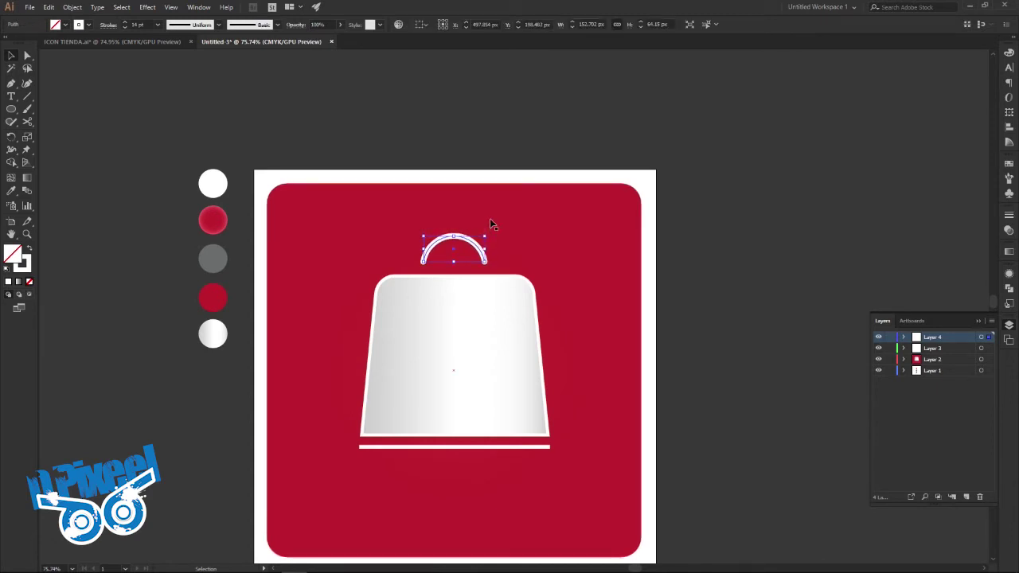
{"action": "key", "text": "Up"}
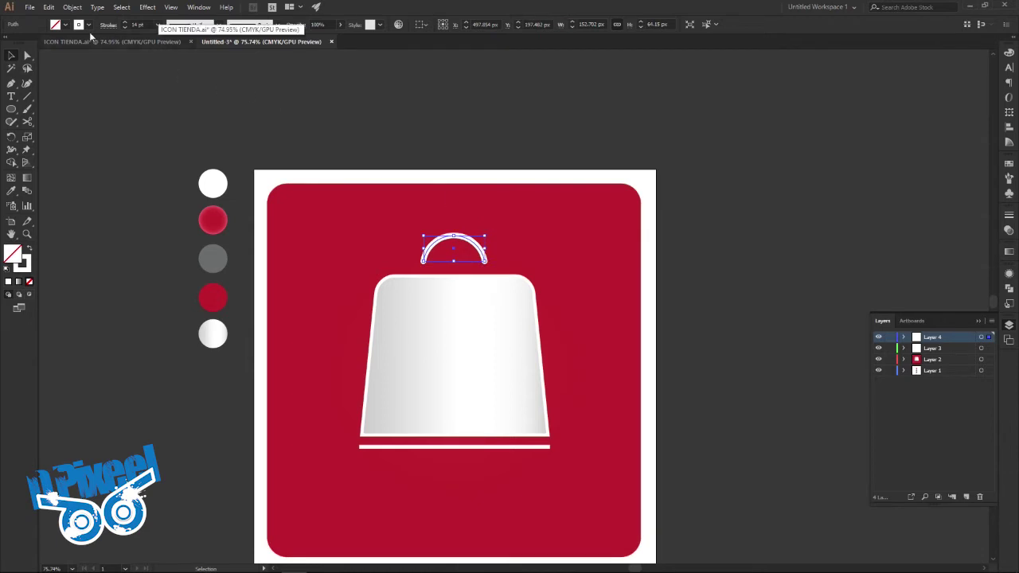
{"action": "left_click", "coordinate": [72, 7]}
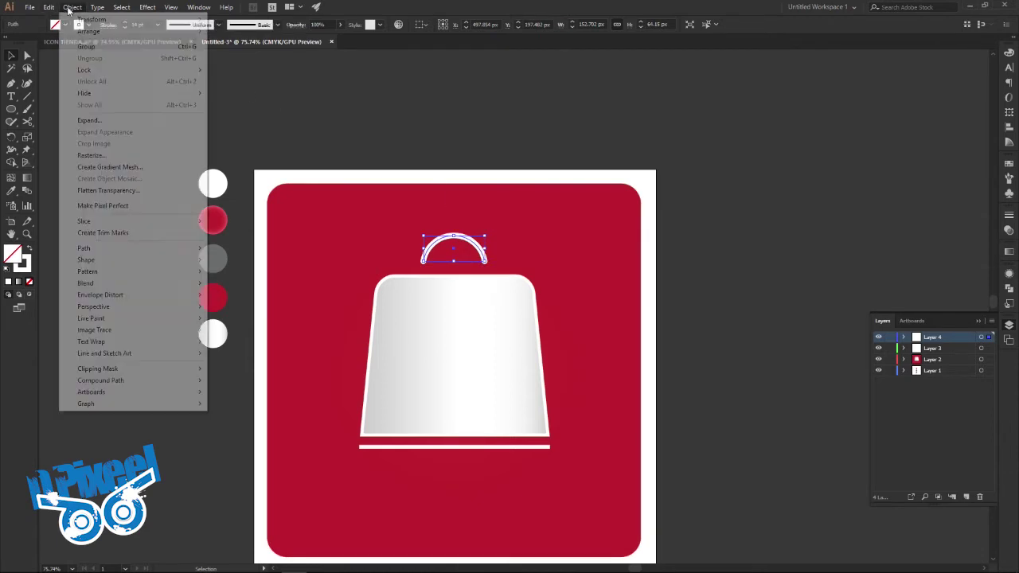
{"action": "left_click", "coordinate": [93, 120]}
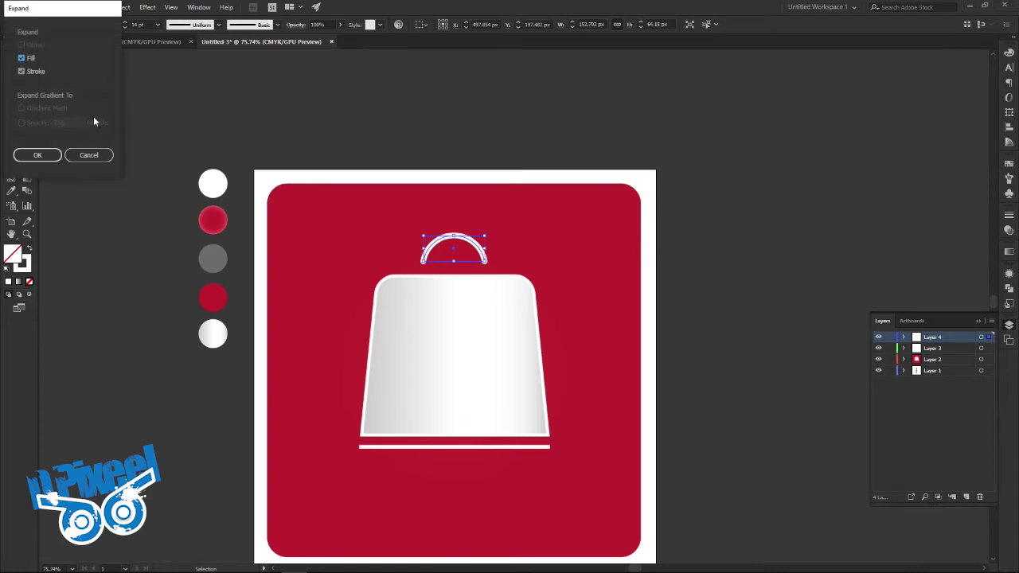
Confirm Expand so the handle becomes a solid white shape, then compare with ICON TIENDA
{"action": "left_click", "coordinate": [37, 154]}
{"action": "left_click", "coordinate": [383, 117]}
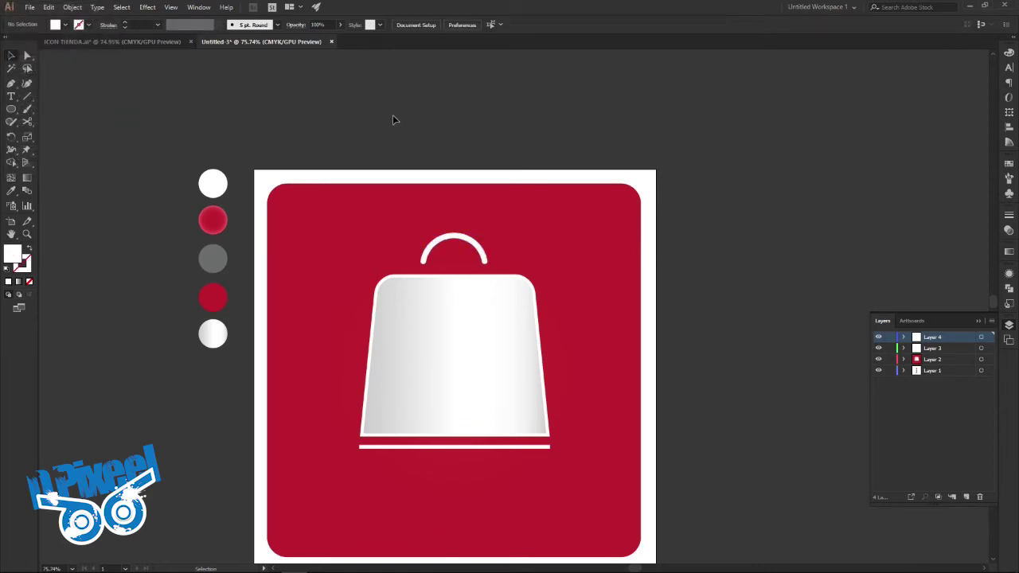
{"action": "left_click", "coordinate": [106, 41]}
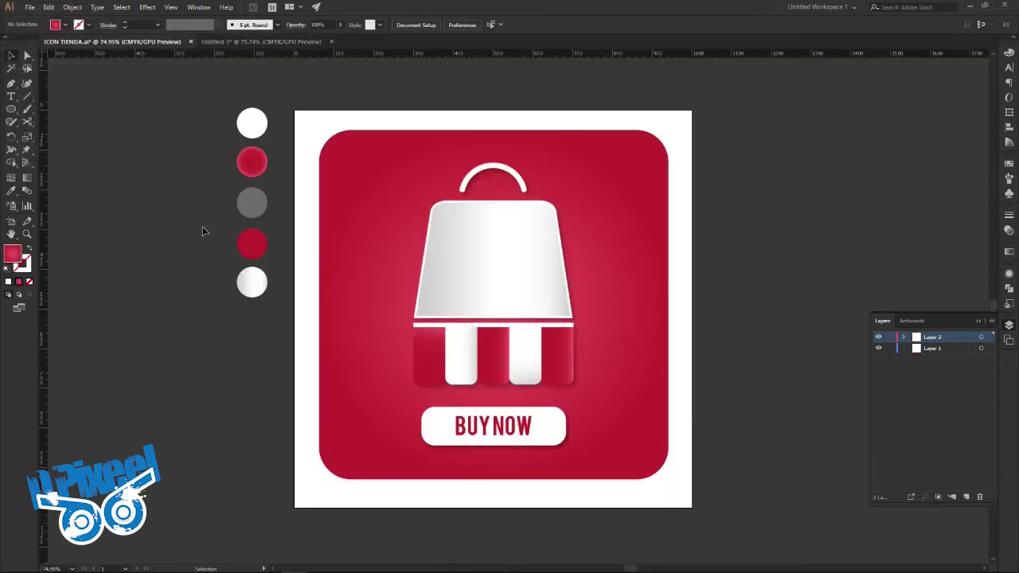
{"action": "left_click", "coordinate": [229, 39]}
{"action": "left_click_drag", "start_coordinate": [11, 109], "coordinate": [43, 124]}
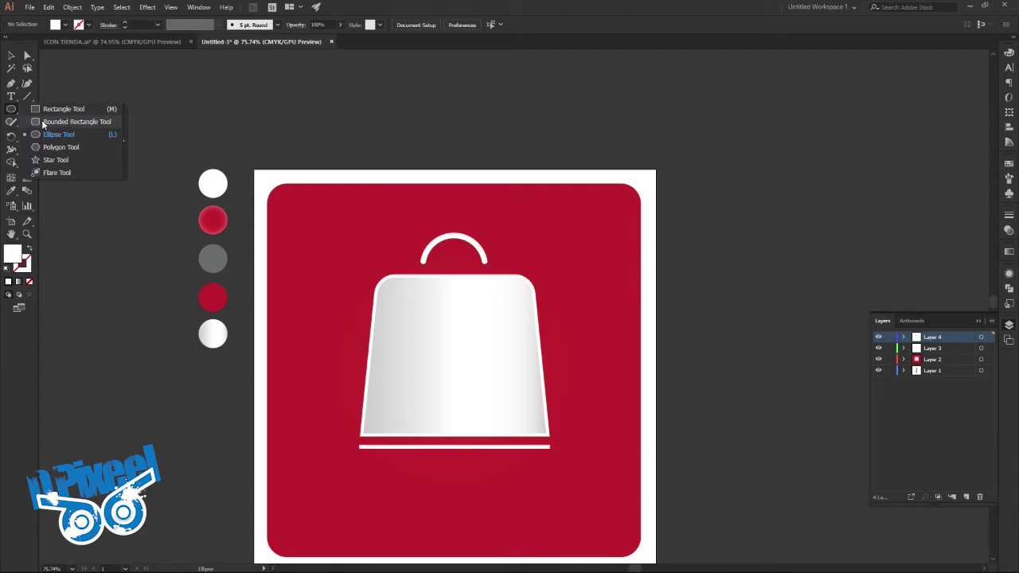
Draw a narrow white rounded rectangle on a new layer below the bag's base bar
{"action": "left_click", "coordinate": [43, 123]}
{"action": "left_click", "coordinate": [968, 494]}
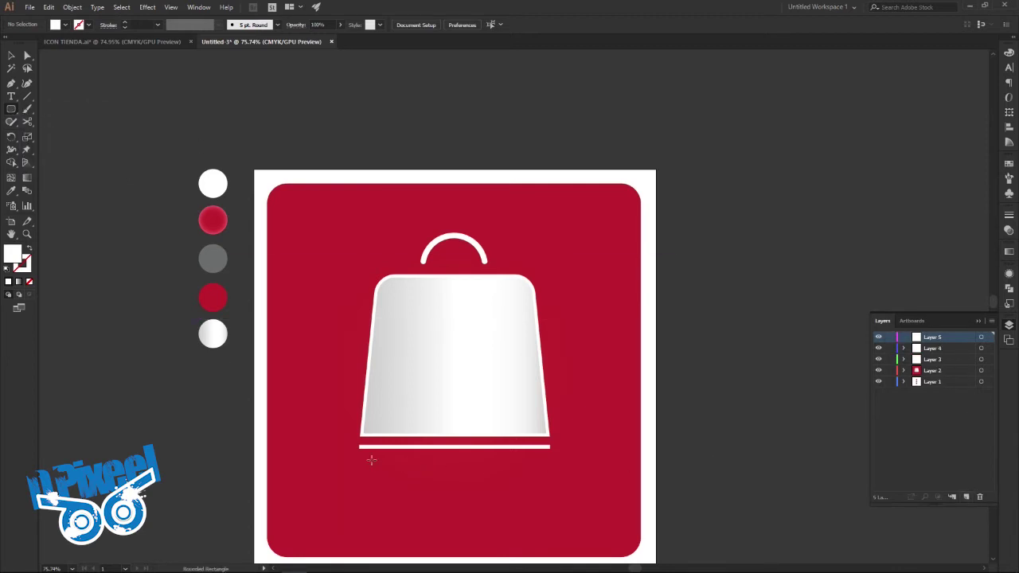
{"action": "left_click_drag", "start_coordinate": [359, 447], "coordinate": [398, 528]}
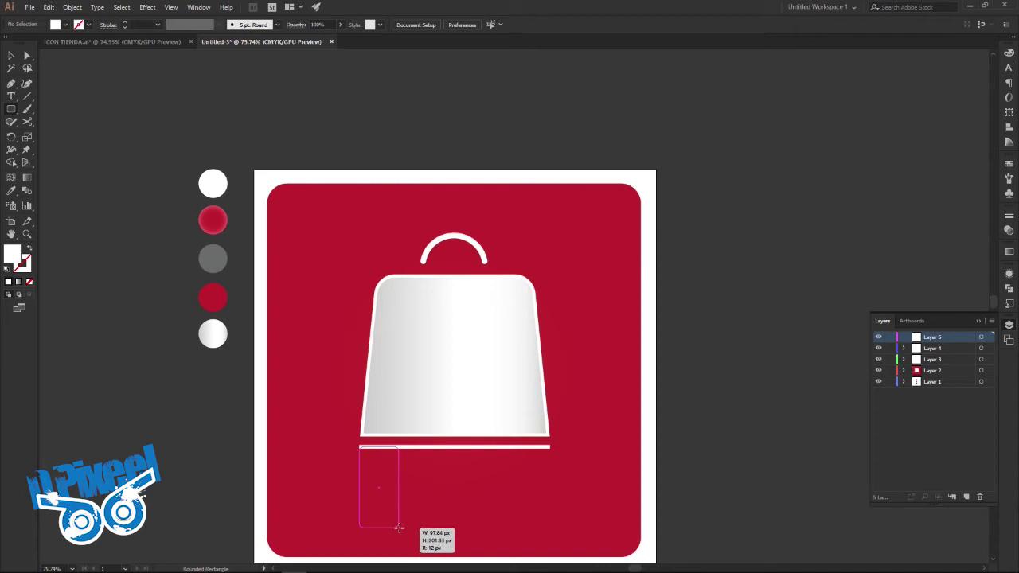
{"action": "left_click_drag", "start_coordinate": [398, 527], "coordinate": [399, 528]}
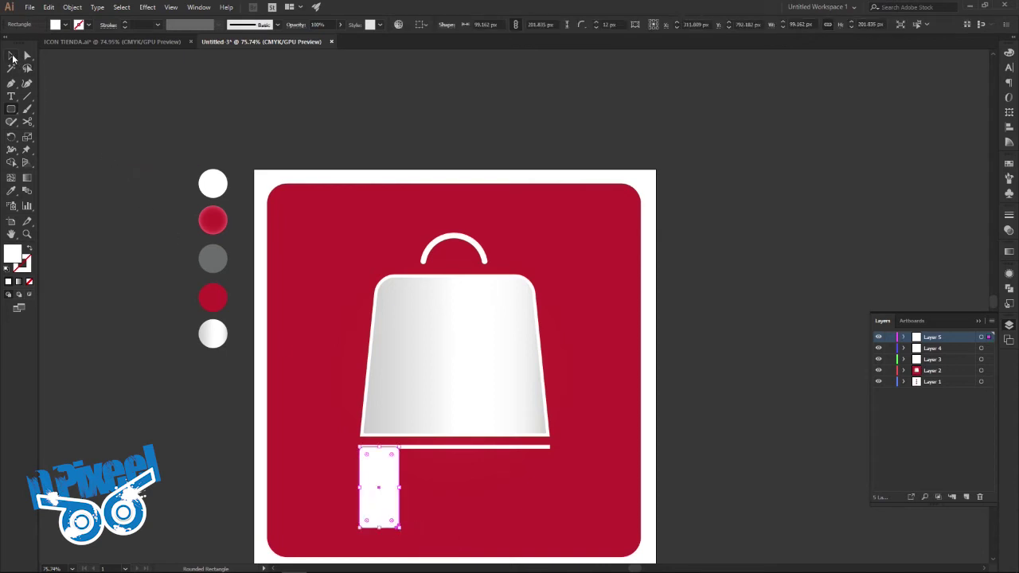
Make the rectangle's top corners square and round its bottom corners to about 26 px
{"action": "left_click", "coordinate": [26, 55]}
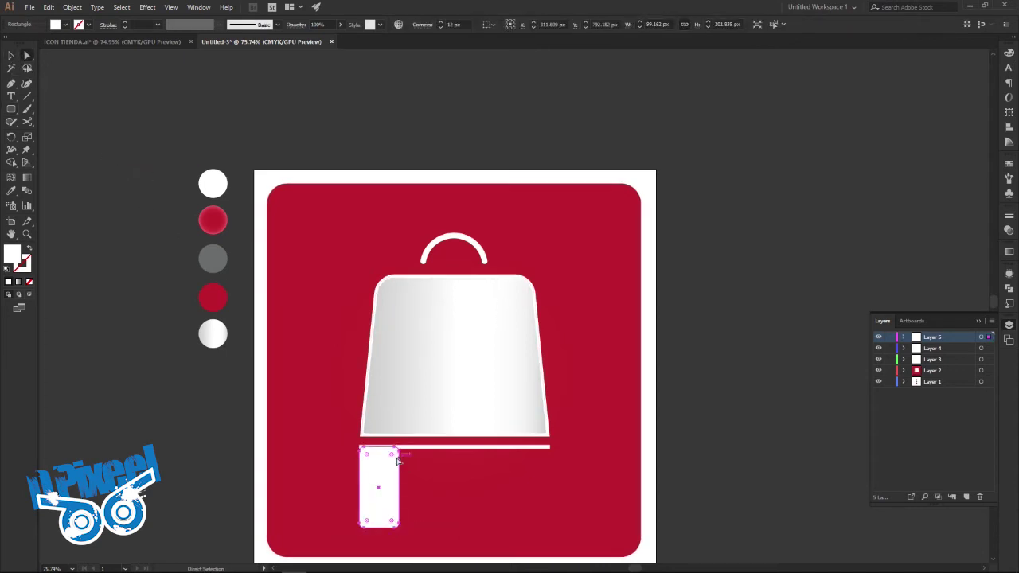
{"action": "left_click_drag", "start_coordinate": [392, 458], "coordinate": [398, 448]}
{"action": "left_click_drag", "start_coordinate": [366, 523], "coordinate": [369, 520]}
{"action": "left_click", "coordinate": [12, 55]}
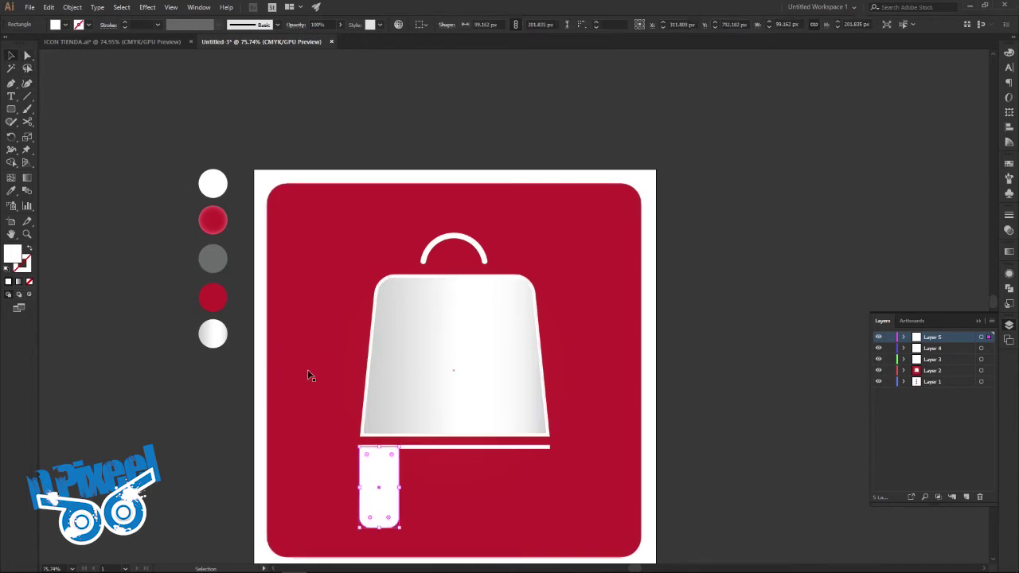
Fill the small rectangle with the red gradient, set to Linear at a 90° angle
{"action": "left_click", "coordinate": [13, 192]}
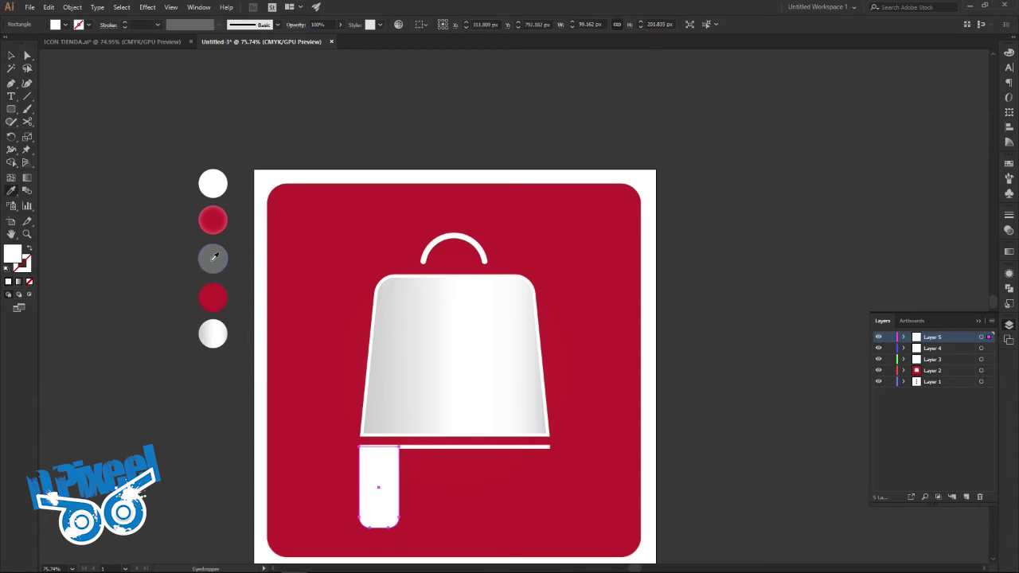
{"action": "left_click", "coordinate": [211, 219]}
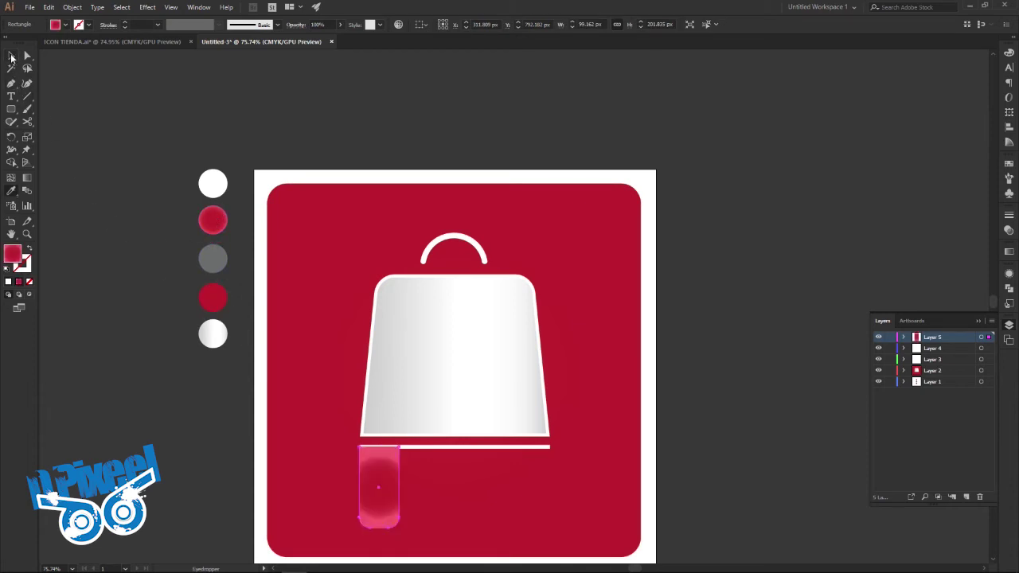
{"action": "left_click", "coordinate": [13, 57]}
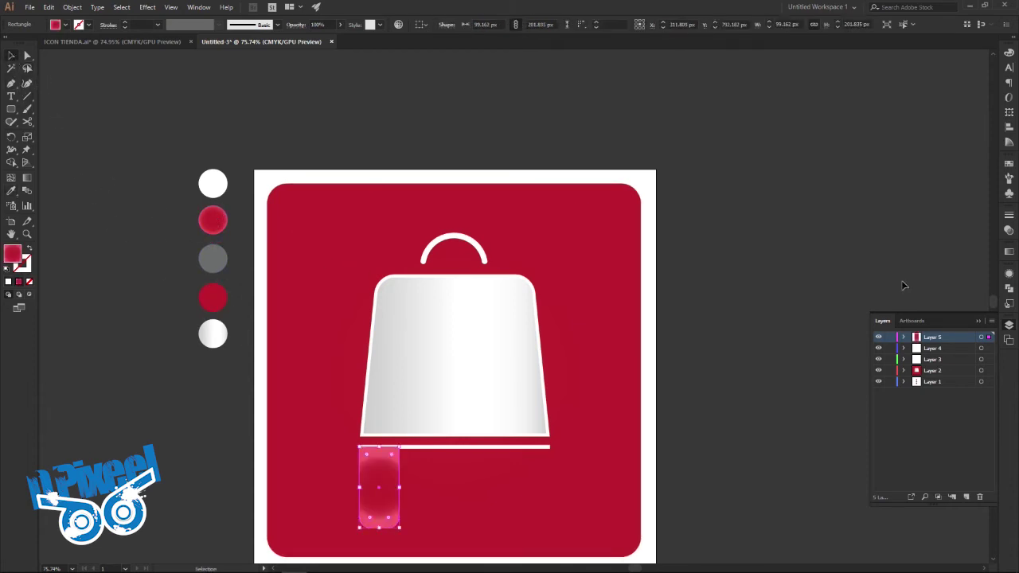
{"action": "left_click", "coordinate": [1009, 252]}
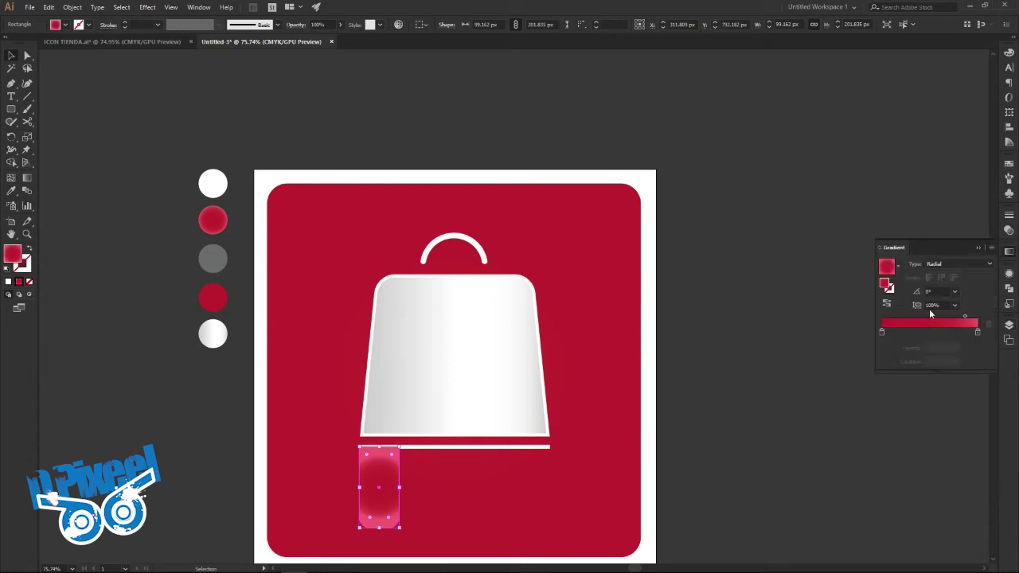
{"action": "left_click", "coordinate": [940, 264]}
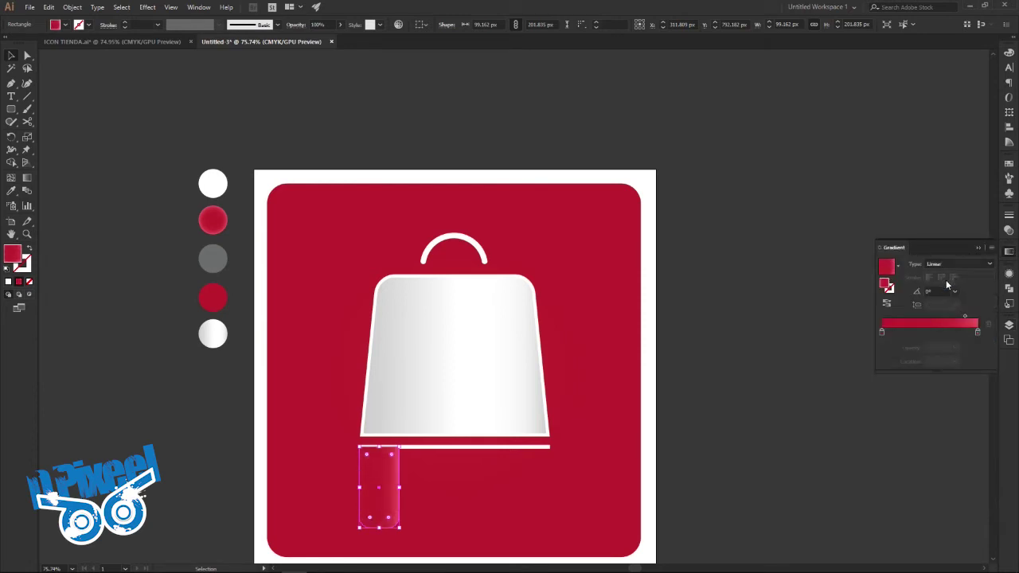
{"action": "left_click", "coordinate": [936, 292]}
{"action": "type", "text": "-10"}
{"action": "key", "text": "Return"}
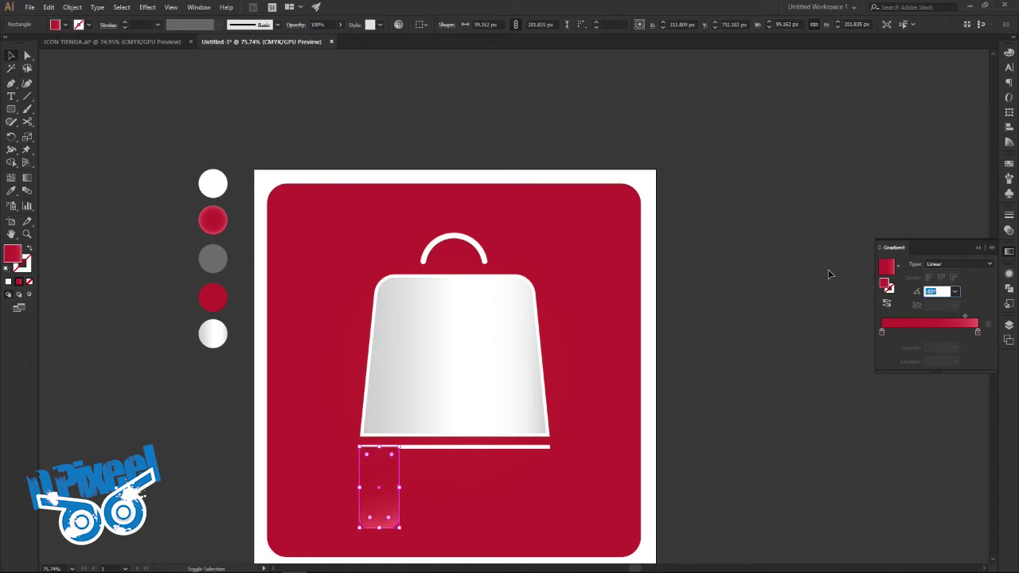
{"action": "type", "text": "90"}
{"action": "key", "text": "Return"}
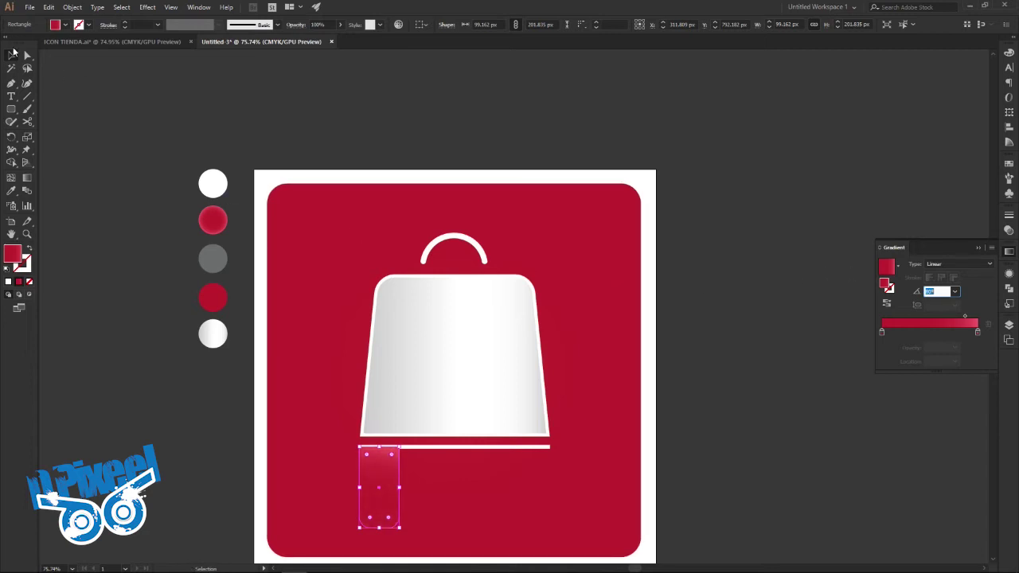
Shorten the red rectangle and square its bottom corners to match the reference awning
{"action": "left_click", "coordinate": [65, 81]}
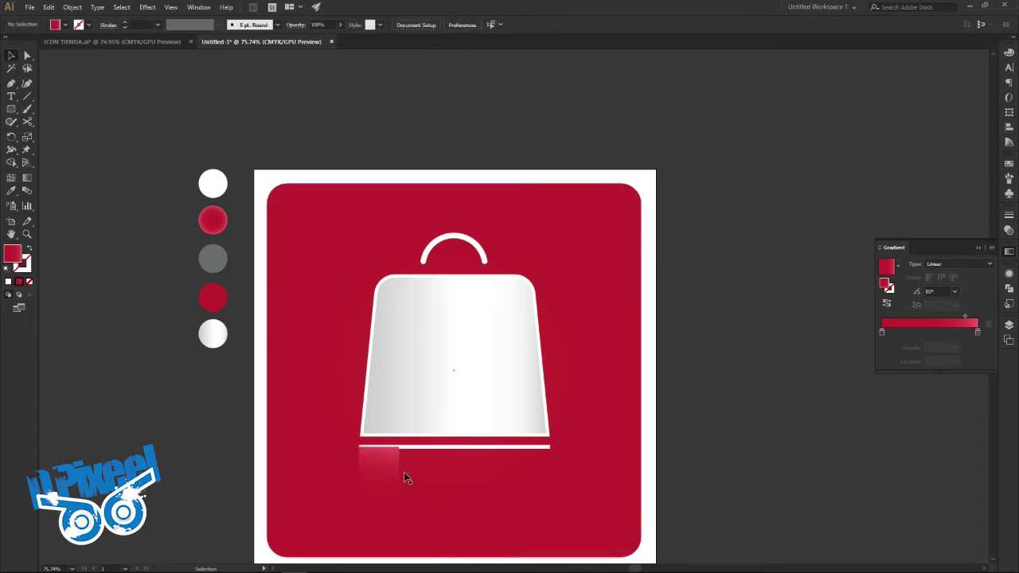
{"action": "left_click", "coordinate": [171, 43]}
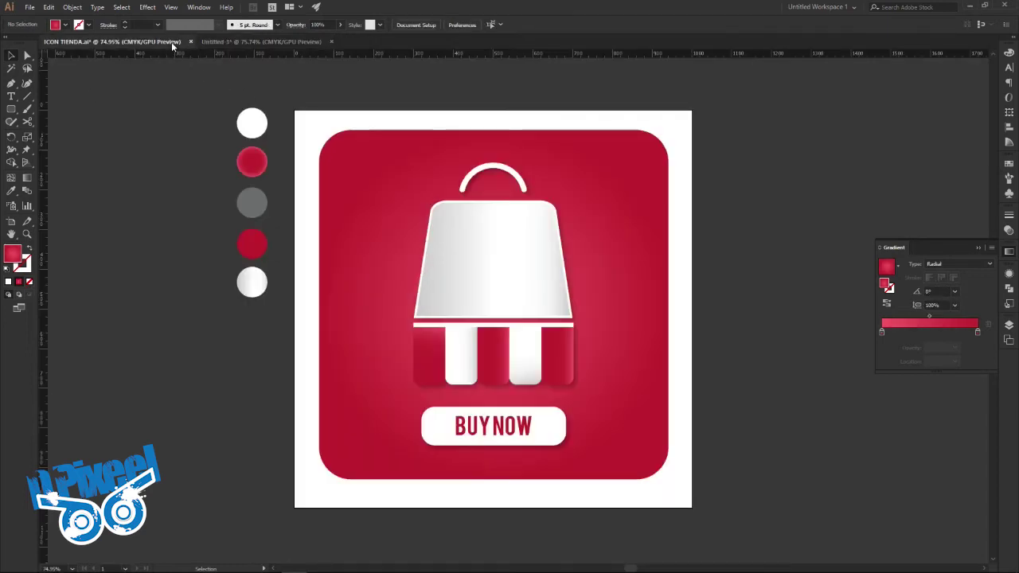
{"action": "left_click", "coordinate": [263, 41]}
{"action": "left_click", "coordinate": [374, 483]}
{"action": "left_click_drag", "start_coordinate": [379, 499], "coordinate": [380, 519]}
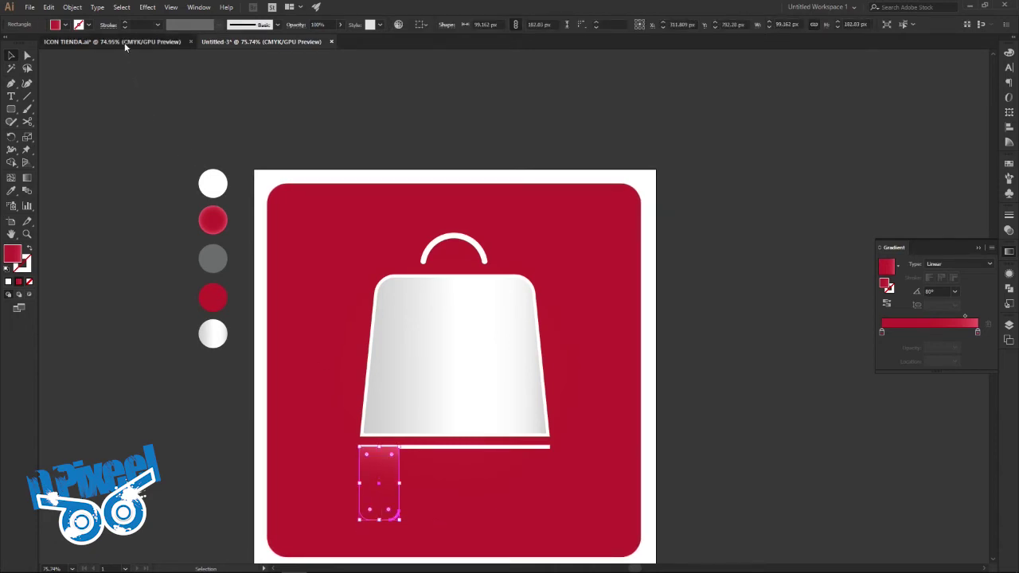
{"action": "left_click", "coordinate": [124, 42]}
{"action": "left_click", "coordinate": [211, 42]}
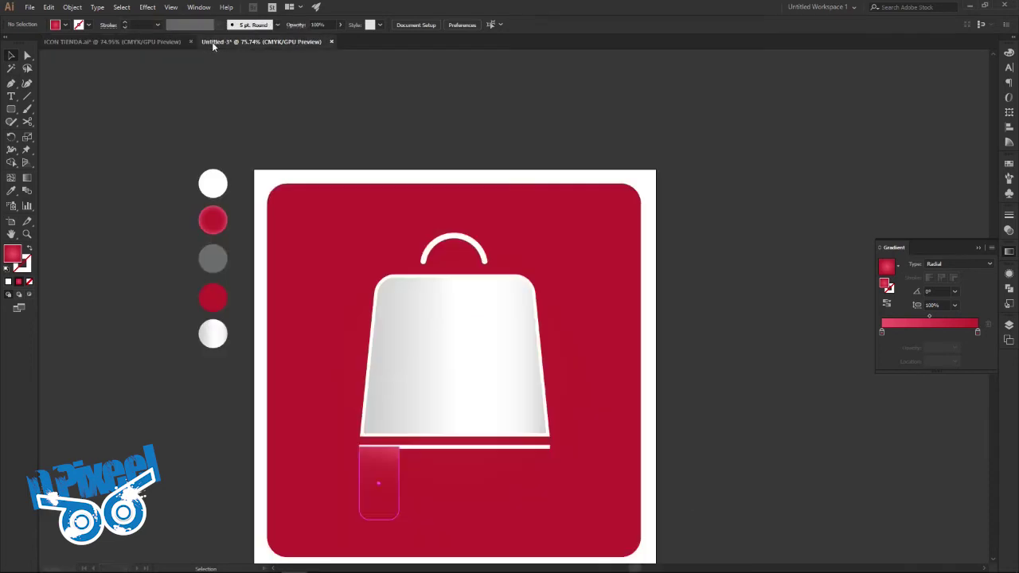
{"action": "left_click_drag", "start_coordinate": [389, 516], "coordinate": [388, 514]}
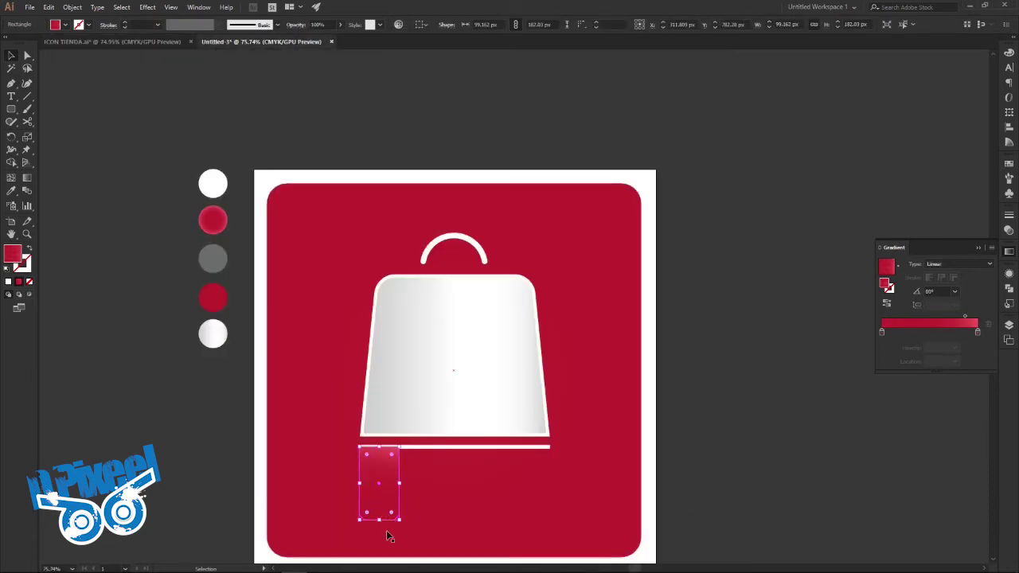
Place a duplicate of the red rectangle directly to its right
{"action": "left_click", "coordinate": [150, 48]}
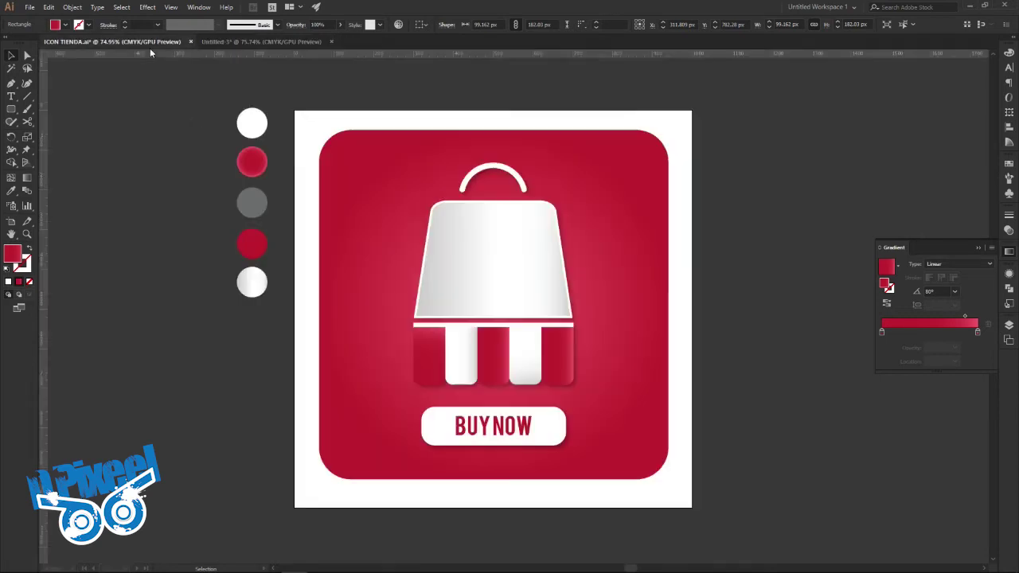
{"action": "left_click", "coordinate": [234, 45]}
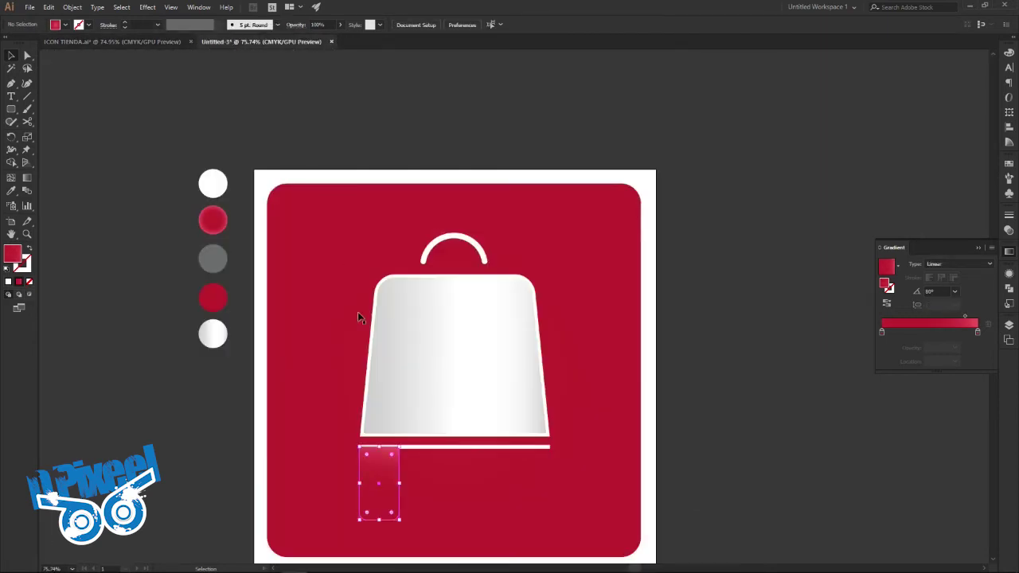
{"action": "left_click", "coordinate": [389, 475]}
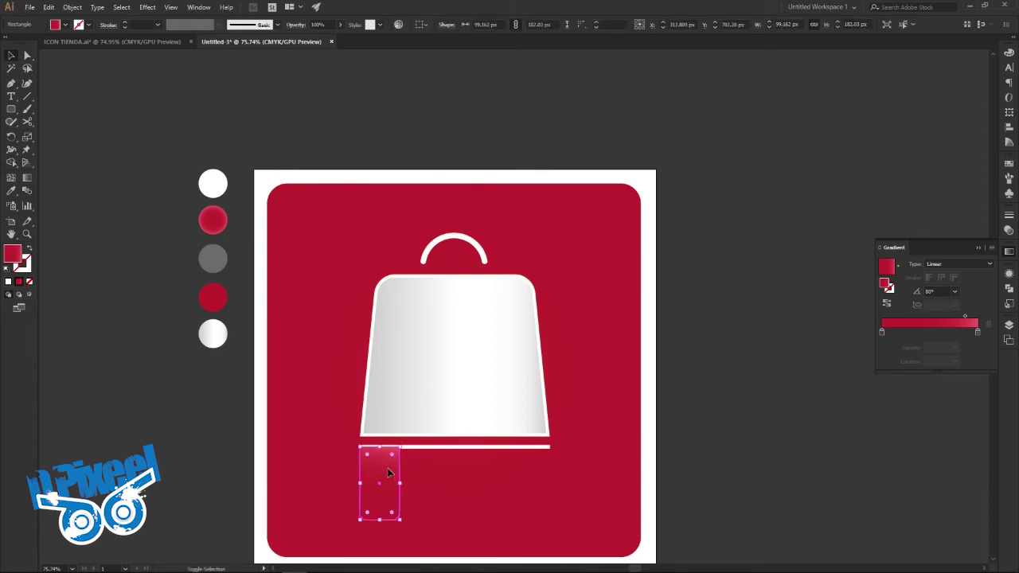
{"action": "left_click_drag", "start_coordinate": [388, 473], "coordinate": [428, 472]}
Give the copied stripe the white-grey gradient from the bottom circle swatch
{"action": "key", "text": "shift+Right"}
{"action": "key", "text": "shift+Left"}
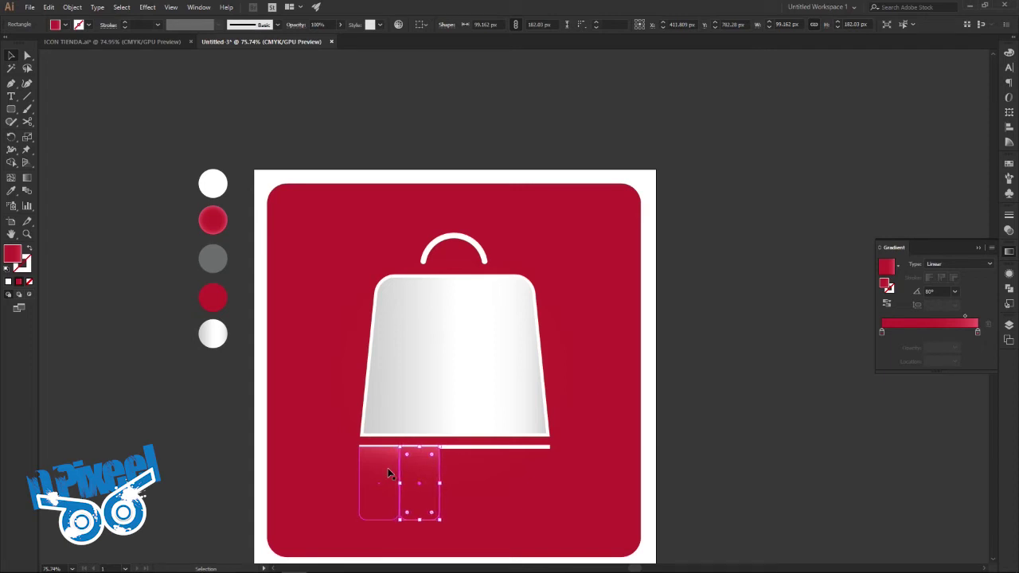
{"action": "left_click", "coordinate": [13, 191]}
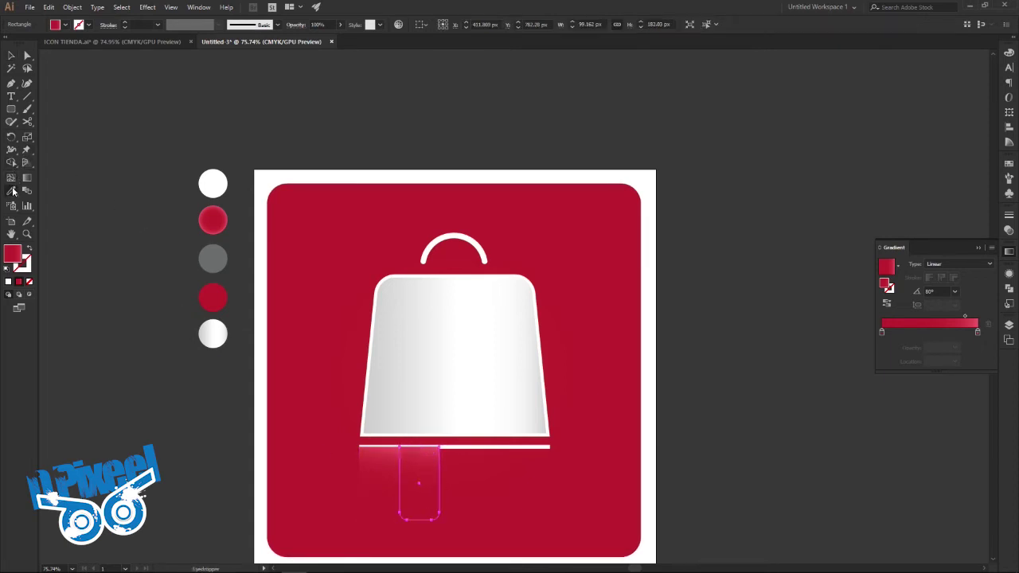
{"action": "left_click", "coordinate": [212, 331]}
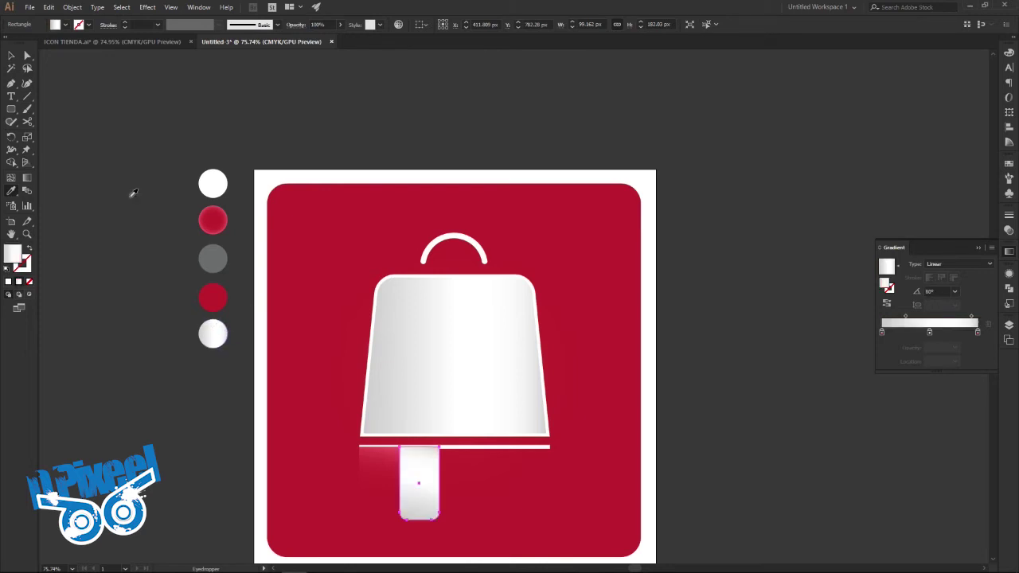
{"action": "left_click", "coordinate": [12, 56]}
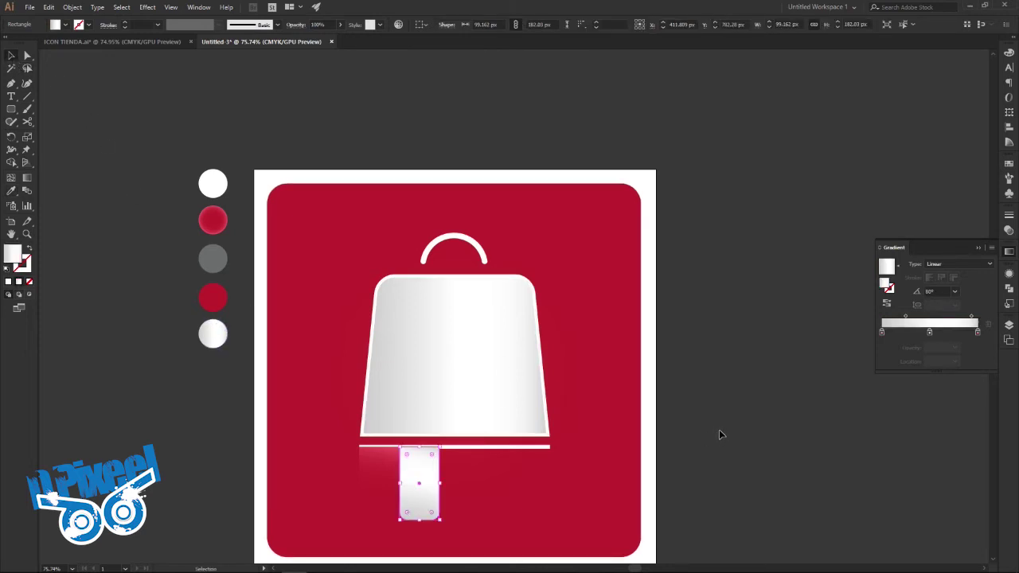
Arrange the red and white stripes into an alternating row using arrow-key nudges
{"action": "left_click", "coordinate": [370, 491], "text": "shift"}
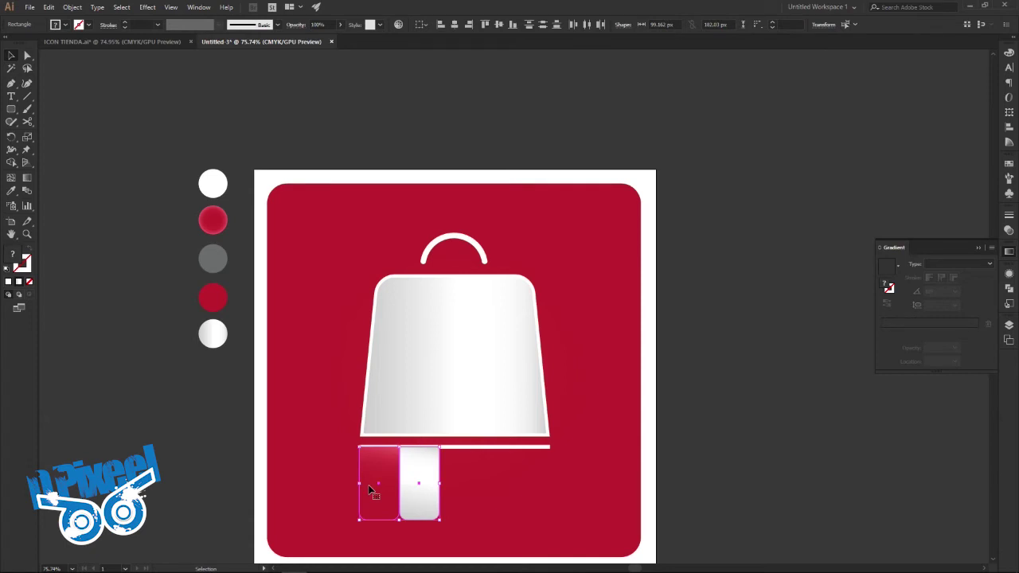
{"action": "key", "text": "shift+Right"}
{"action": "key", "text": "shift+Right"}
{"action": "key", "text": "shift+Right"}
{"action": "key", "text": "shift+Right"}
{"action": "key", "text": "shift+Right"}
{"action": "key", "text": "shift+Right"}
{"action": "key", "text": "shift+Right"}
{"action": "key", "text": "shift+Right"}
{"action": "key", "text": "shift+Right"}
{"action": "key", "text": "shift+Right"}
{"action": "key", "text": "shift+Right"}
{"action": "key", "text": "shift+Right"}
{"action": "key", "text": "shift+Right"}
{"action": "key", "text": "shift+Right"}
{"action": "key", "text": "shift+Right"}
{"action": "key", "text": "shift+Right"}
{"action": "key", "text": "shift+Left"}
{"action": "key", "text": "Left"}
{"action": "key", "text": "Left"}
{"action": "key", "text": "Left"}
{"action": "key", "text": "Left"}
{"action": "key", "text": "Left"}
{"action": "key", "text": "Left"}
{"action": "key", "text": "Left"}
{"action": "key", "text": "Left"}
{"action": "key", "text": "Left"}
{"action": "key", "text": "Left"}
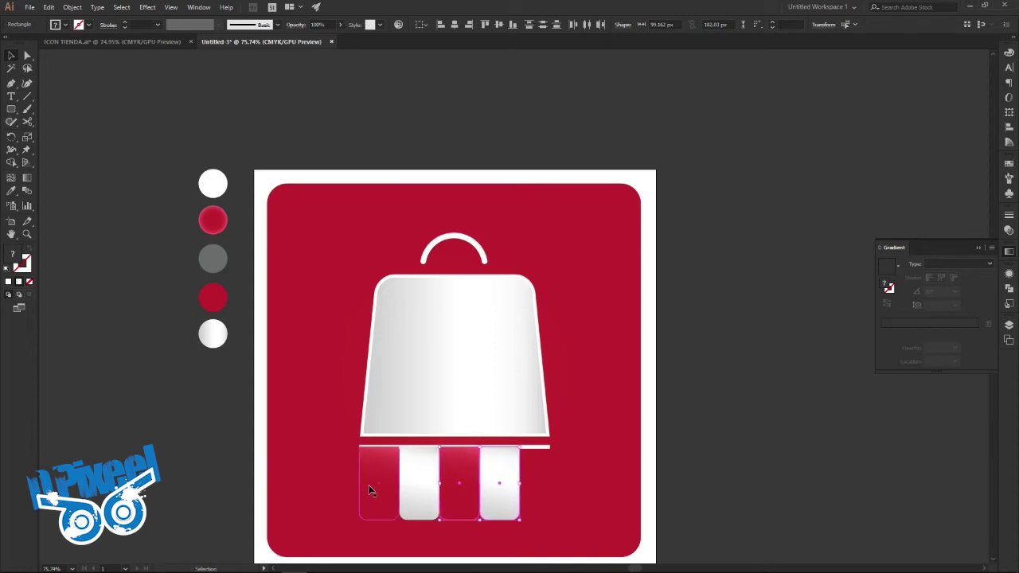
{"action": "left_click", "coordinate": [713, 442]}
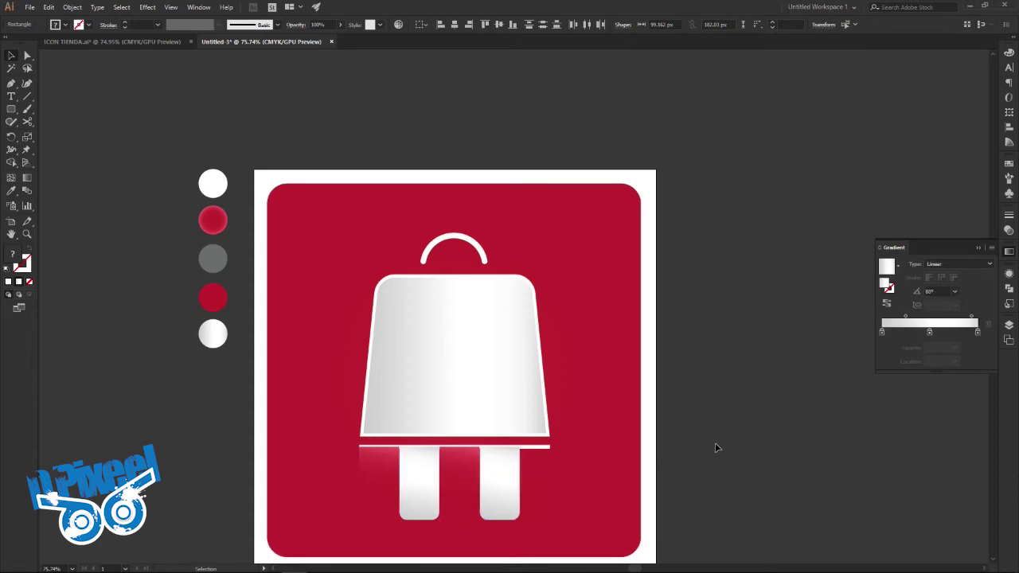
{"action": "left_click", "coordinate": [159, 41]}
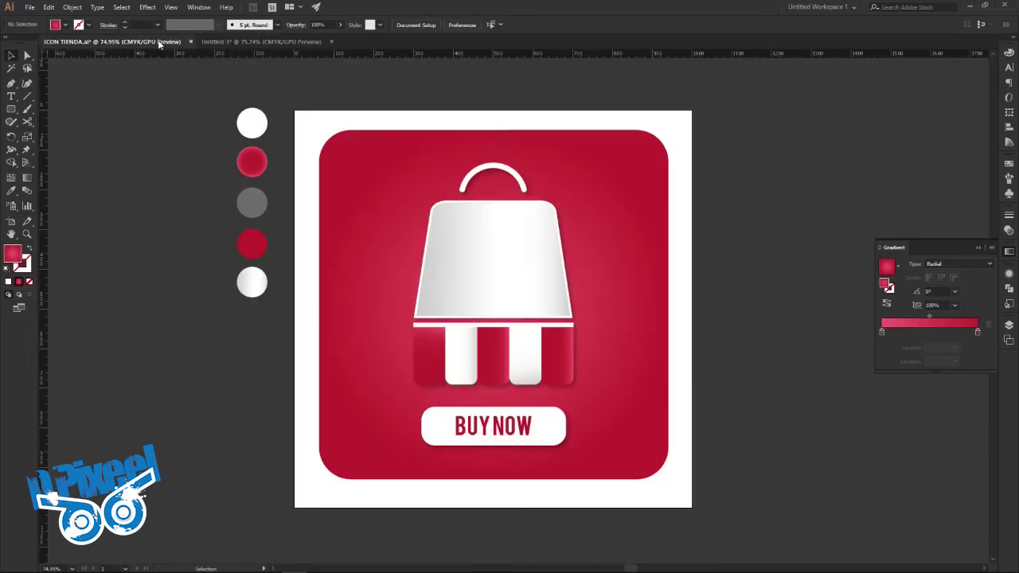
{"action": "left_click", "coordinate": [261, 41]}
{"action": "left_click", "coordinate": [461, 461]}
{"action": "key", "text": "Right"}
{"action": "key", "text": "Right"}
{"action": "key", "text": "Right"}
{"action": "key", "text": "Right"}
{"action": "key", "text": "Right"}
{"action": "key", "text": "Right"}
{"action": "key", "text": "Right"}
{"action": "key", "text": "Right"}
{"action": "key", "text": "Right"}
{"action": "key", "text": "Right"}
{"action": "key", "text": "Right"}
{"action": "key", "text": "Right"}
{"action": "key", "text": "Right"}
{"action": "key", "text": "Right"}
{"action": "key", "text": "Right"}
{"action": "key", "text": "Right"}
{"action": "key", "text": "Right"}
{"action": "key", "text": "Right"}
{"action": "key", "text": "Right"}
{"action": "key", "text": "Right"}
{"action": "key", "text": "Right"}
{"action": "key", "text": "Right"}
{"action": "key", "text": "Right"}
{"action": "key", "text": "Right"}
{"action": "key", "text": "Right"}
{"action": "key", "text": "Right"}
{"action": "key", "text": "Right"}
{"action": "key", "text": "Right"}
{"action": "key", "text": "Right"}
{"action": "key", "text": "Right"}
{"action": "left_click", "coordinate": [459, 467], "text": "shift"}
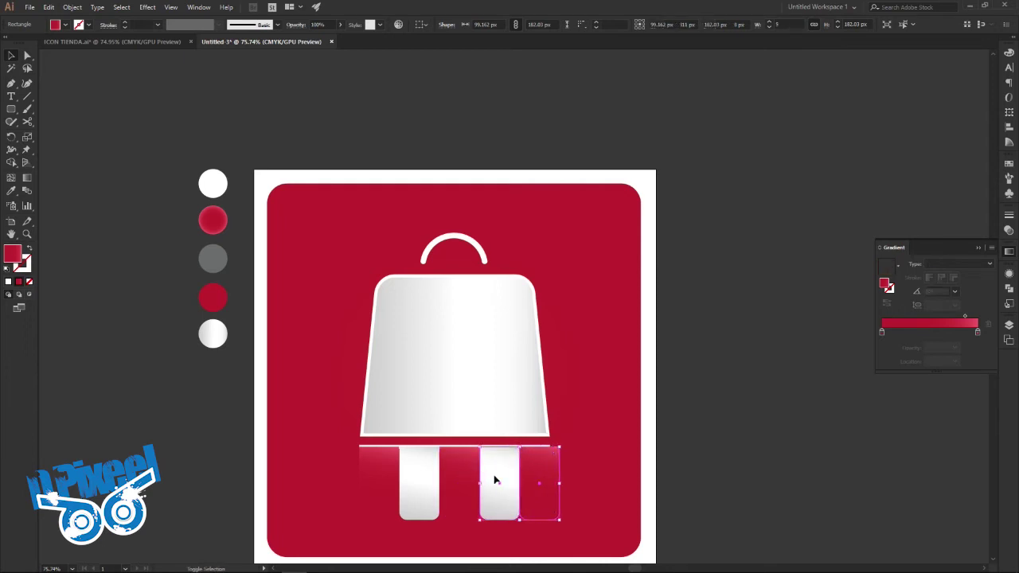
Narrow the five-stripe awning to the bag's width and shorten the stripes slightly
{"action": "left_click", "coordinate": [495, 477], "text": "shift"}
{"action": "left_click", "coordinate": [415, 467], "text": "shift"}
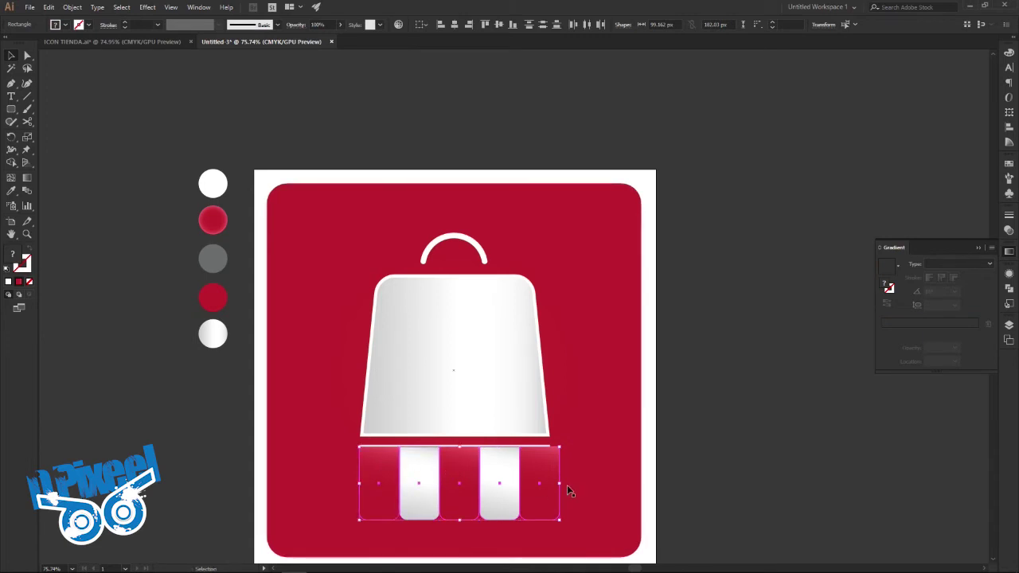
{"action": "left_click_drag", "start_coordinate": [560, 483], "coordinate": [550, 484]}
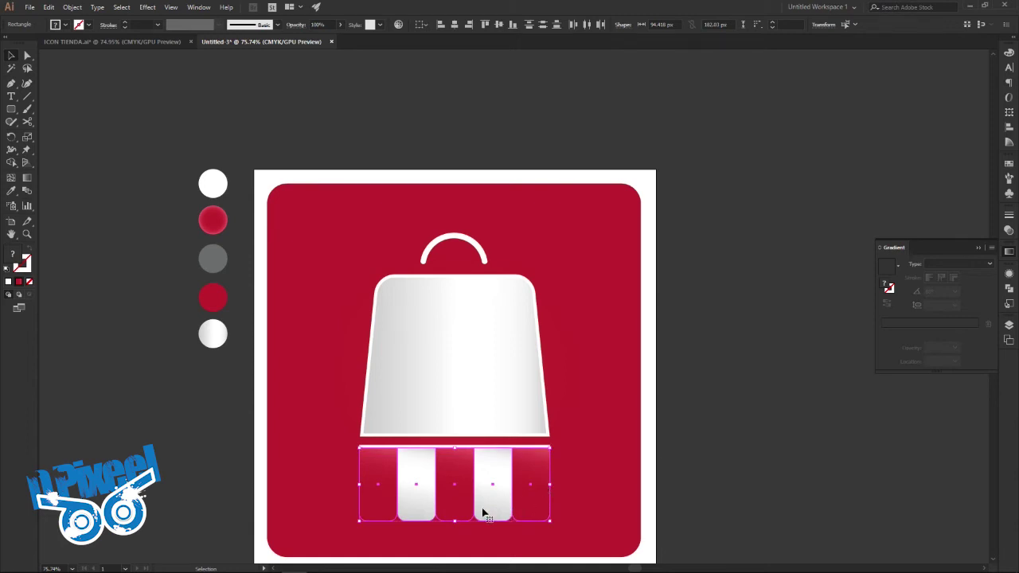
{"action": "left_click_drag", "start_coordinate": [456, 521], "coordinate": [456, 515]}
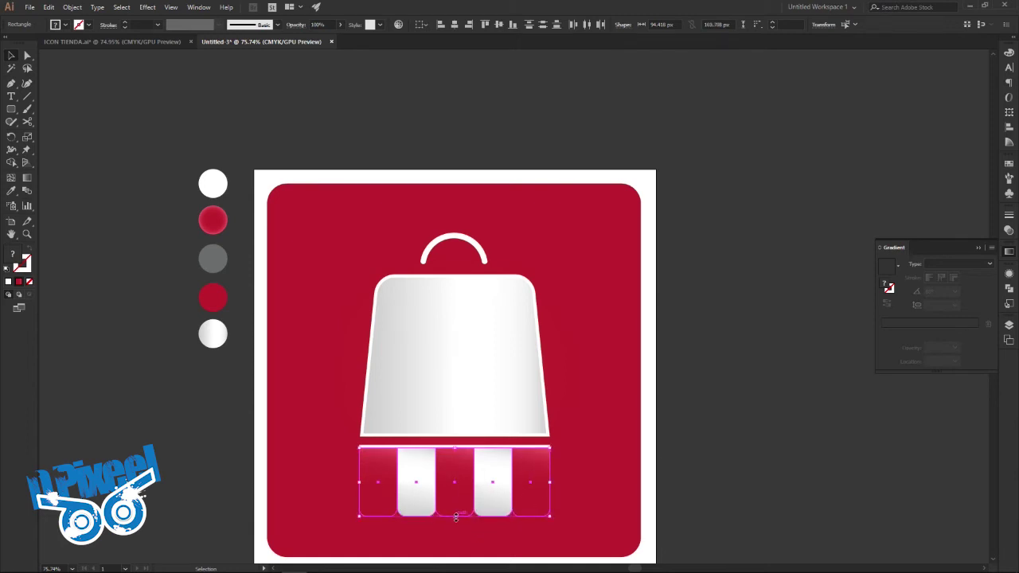
{"action": "left_click", "coordinate": [159, 43]}
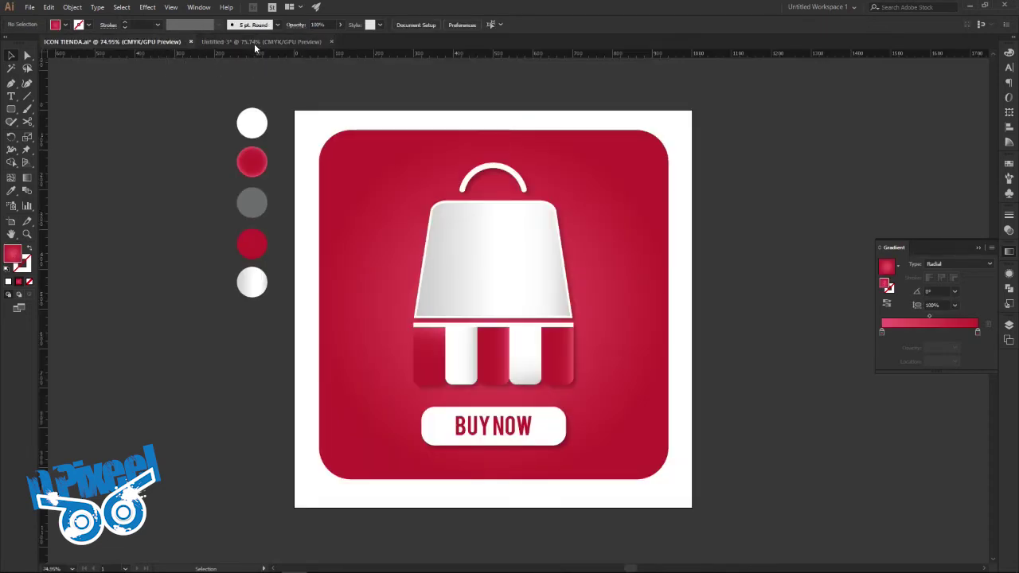
{"action": "left_click", "coordinate": [253, 43]}
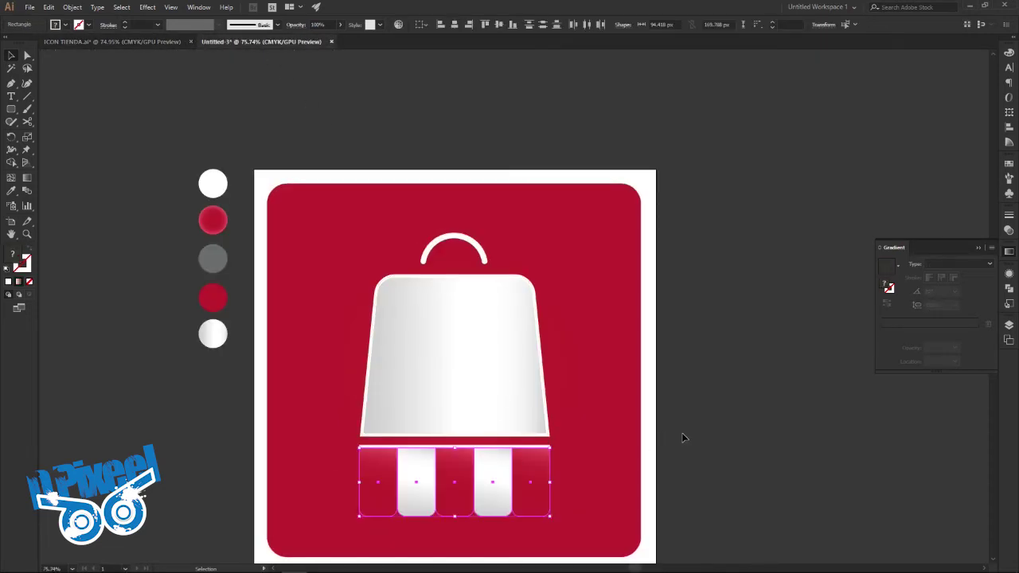
{"action": "left_click", "coordinate": [549, 446]}
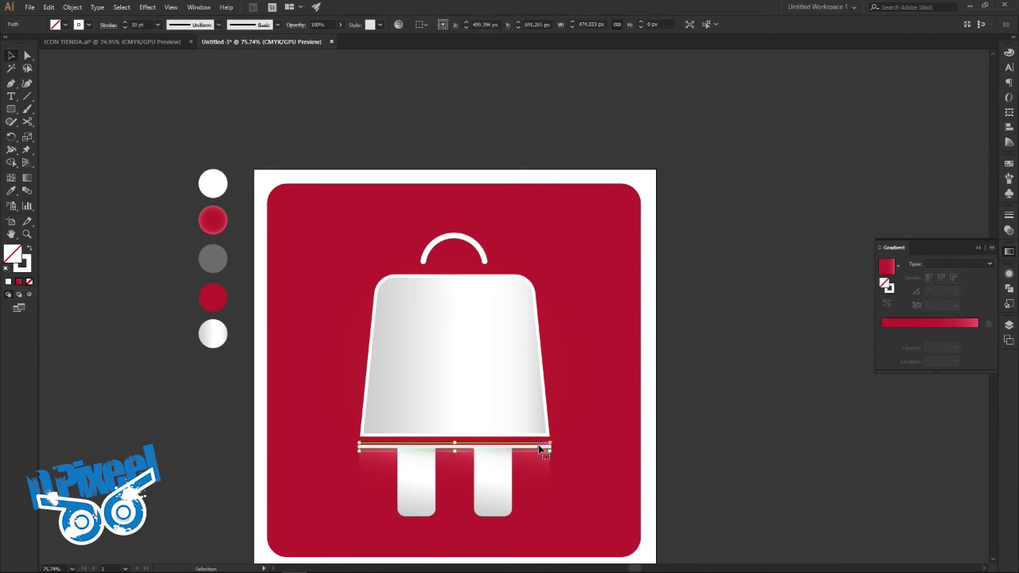
Thicken the awning's top line to 16 pt and bring it to the front
{"action": "left_click", "coordinate": [126, 42]}
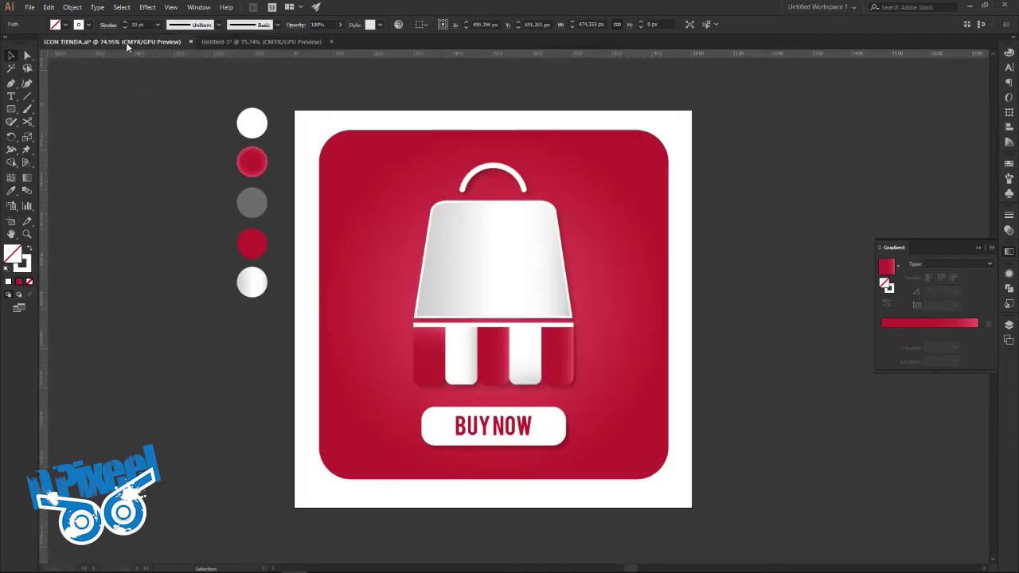
{"action": "left_click", "coordinate": [206, 43]}
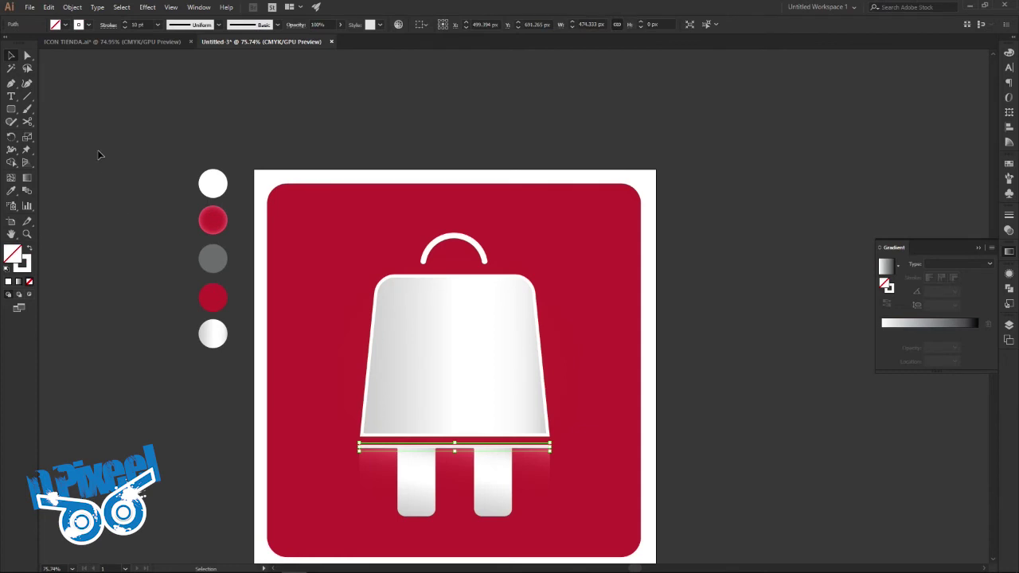
{"action": "left_click", "coordinate": [124, 22]}
{"action": "left_click", "coordinate": [124, 22]}
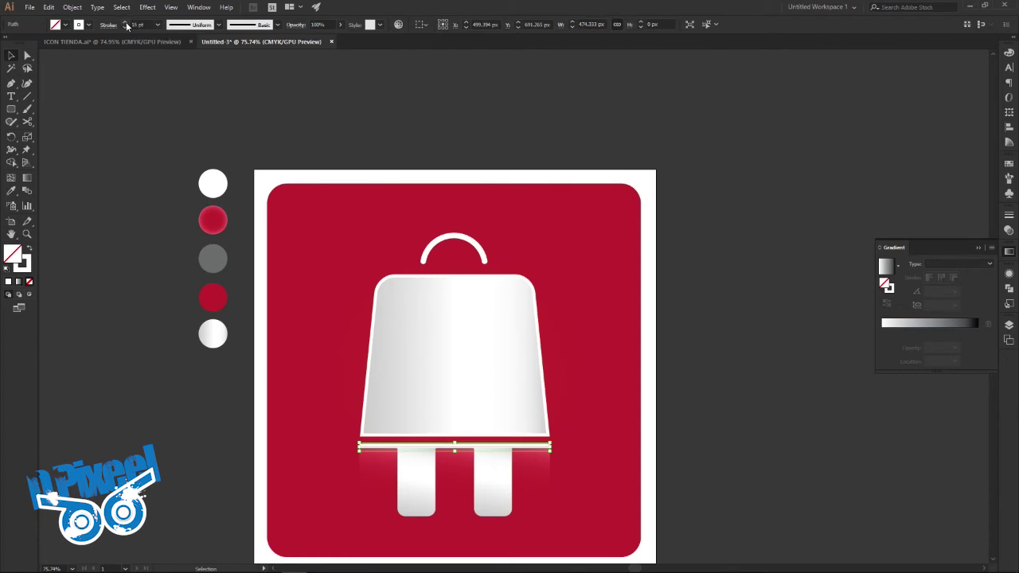
{"action": "right_click", "coordinate": [533, 451]}
{"action": "left_click", "coordinate": [660, 396]}
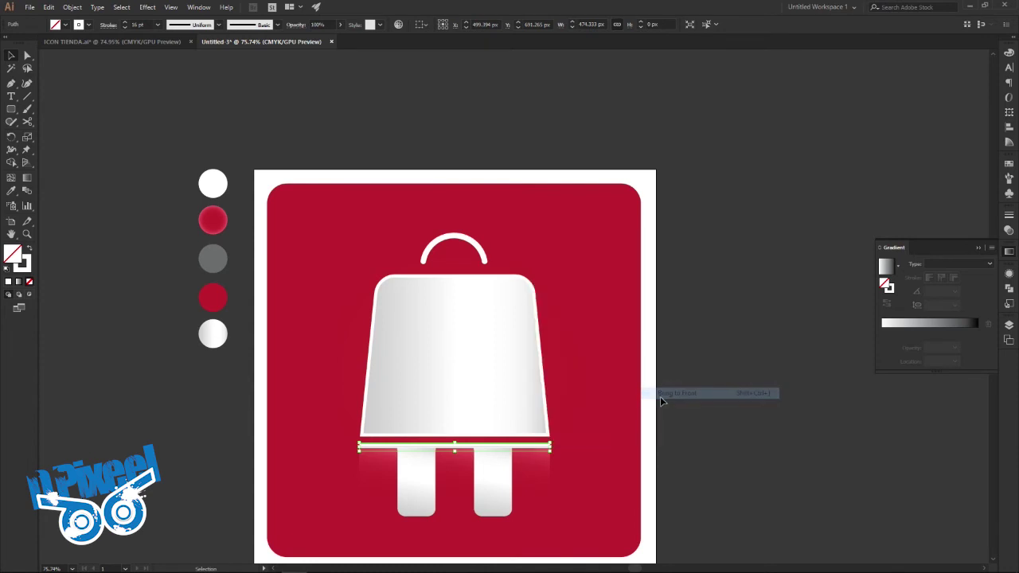
{"action": "left_click", "coordinate": [533, 480]}
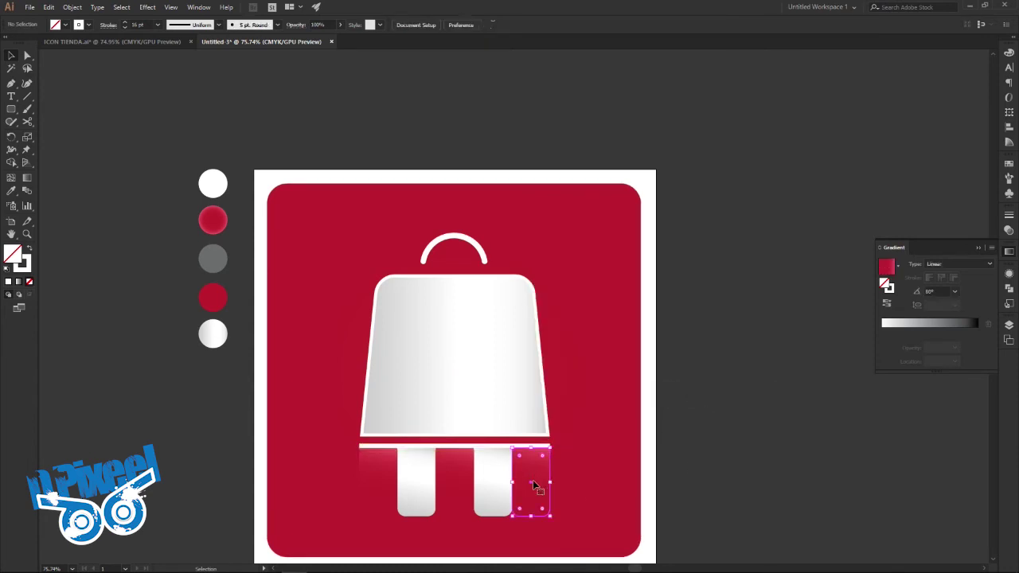
Apply the fading red gradient to a red awning stripe and compare with ICON TIENDA.ai
{"action": "left_click_drag", "start_coordinate": [377, 474], "coordinate": [377, 475]}
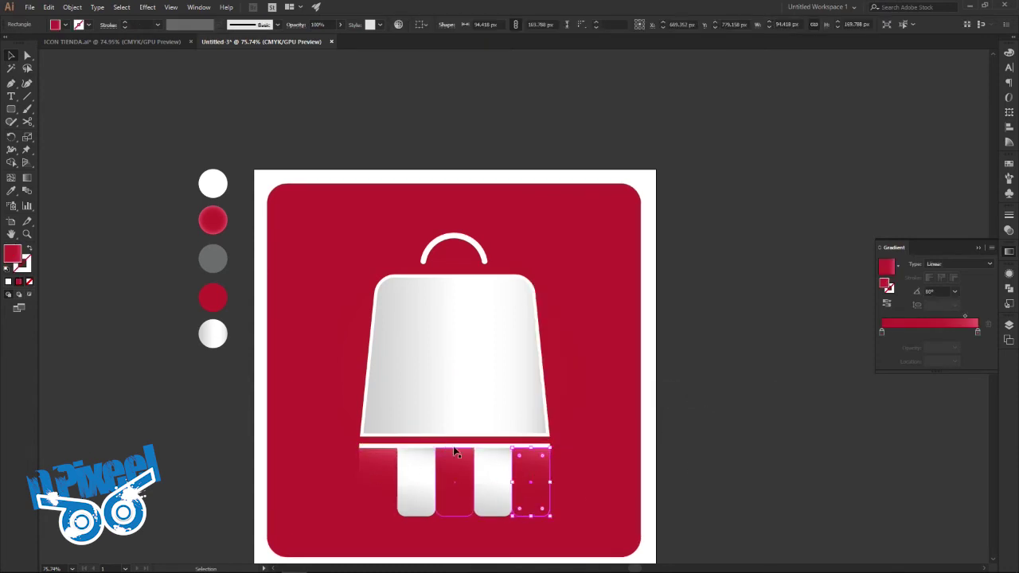
{"action": "left_click", "coordinate": [756, 299]}
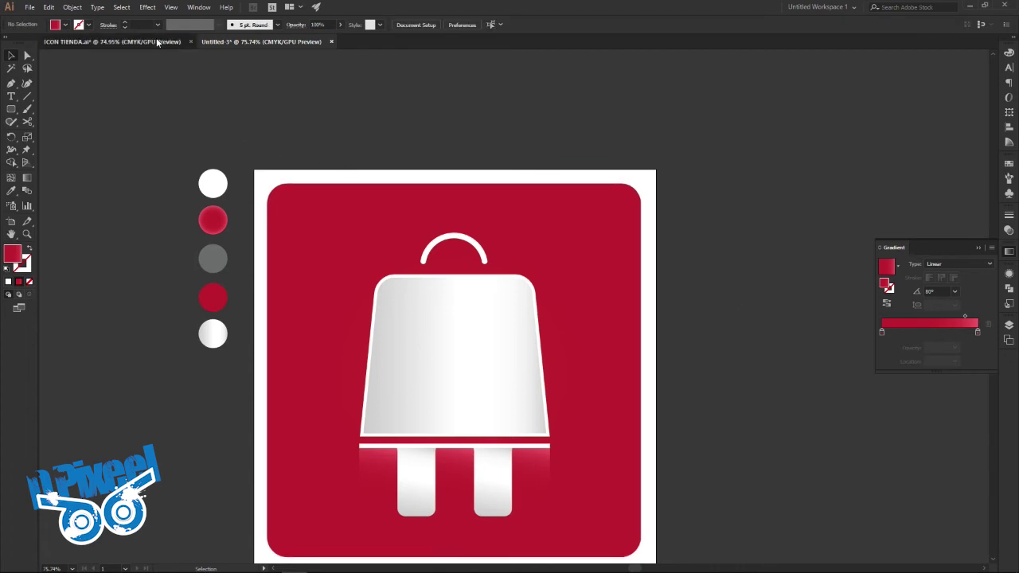
{"action": "left_click", "coordinate": [156, 40]}
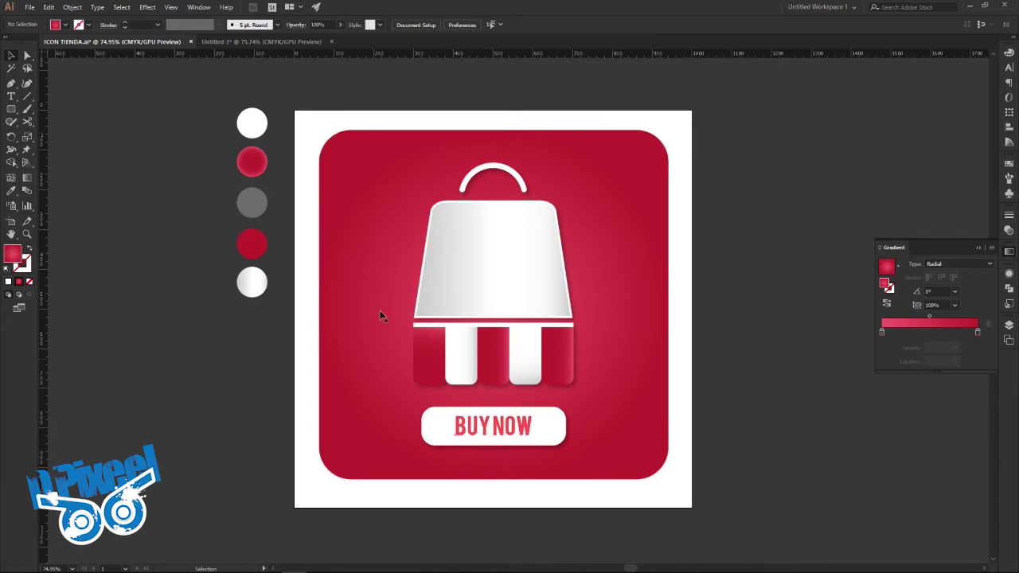
{"action": "left_click", "coordinate": [256, 41]}
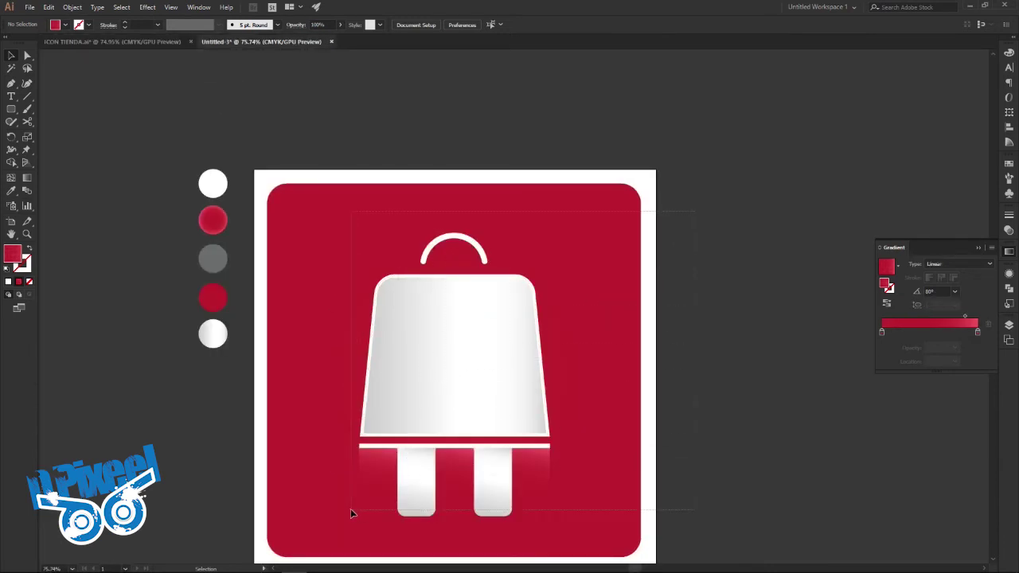
Raise the bag, handle and awning group higher on the icon and scale it slightly smaller
{"action": "left_click_drag", "start_coordinate": [353, 514], "coordinate": [595, 261]}
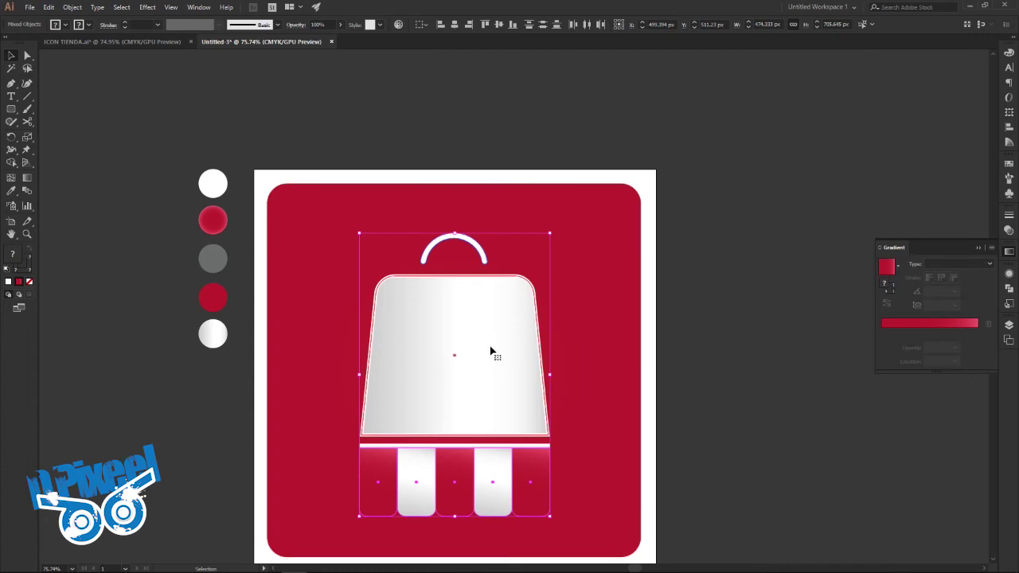
{"action": "key", "text": "shift+Up"}
{"action": "key", "text": "shift+Up"}
{"action": "key", "text": "shift+Up"}
{"action": "key", "text": "shift+Up"}
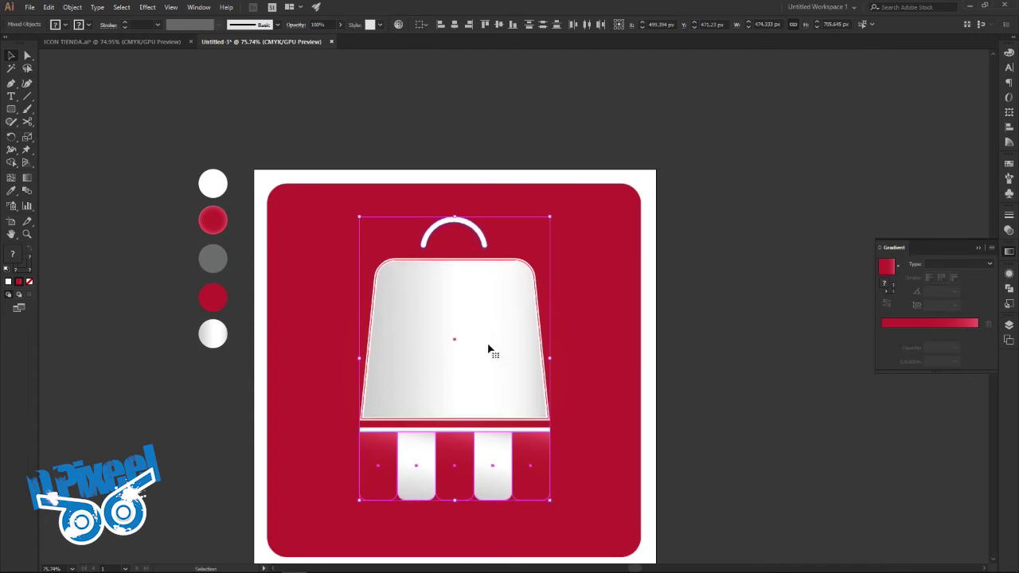
{"action": "left_click_drag", "start_coordinate": [549, 217], "coordinate": [545, 232]}
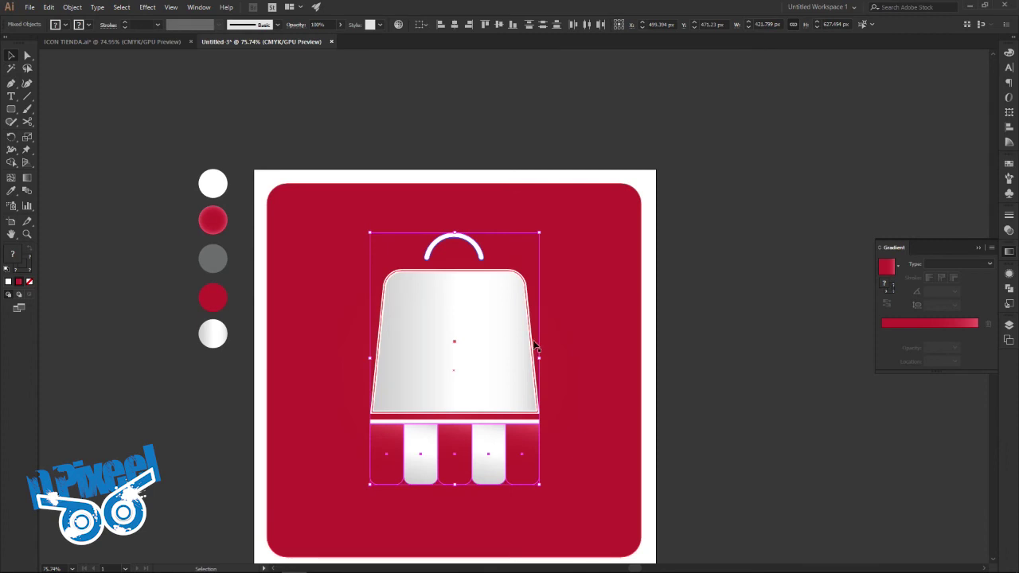
{"action": "left_click_drag", "start_coordinate": [539, 232], "coordinate": [542, 227]}
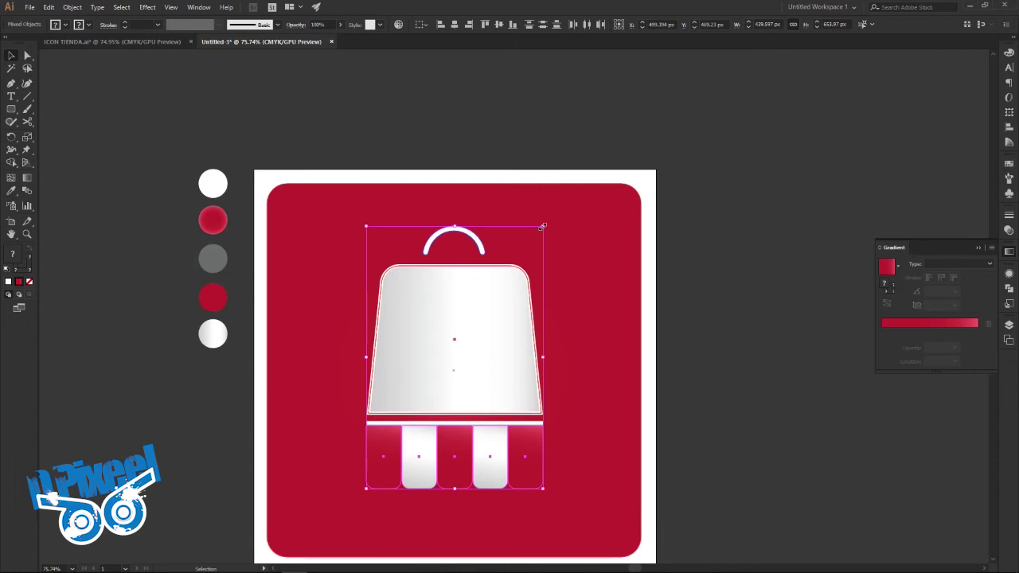
{"action": "key", "text": "Up"}
{"action": "key", "text": "Up"}
{"action": "key", "text": "Up"}
{"action": "scroll", "coordinate": [520, 340], "scroll_direction": "down", "scroll_amount": 2}
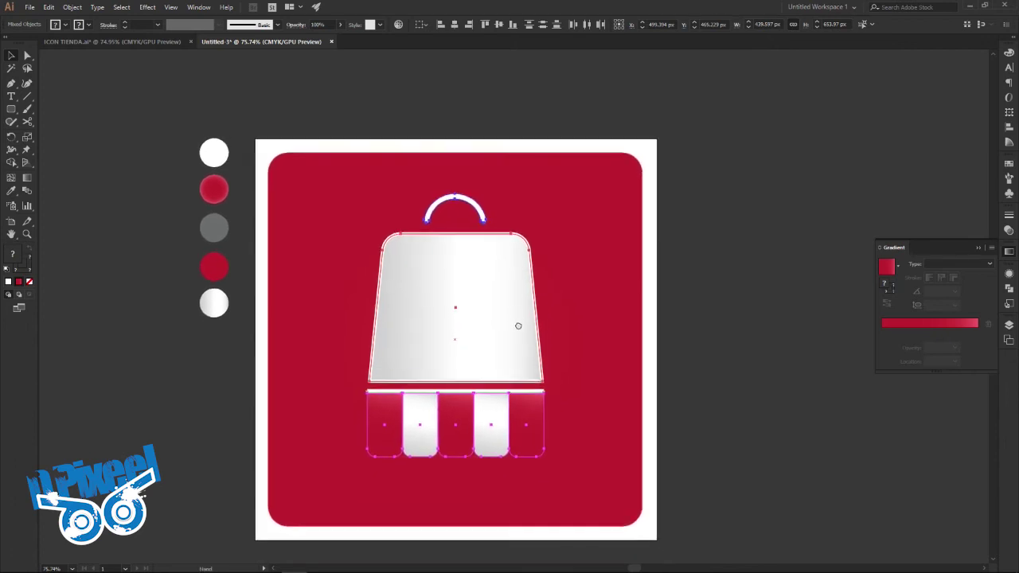
{"action": "left_click", "coordinate": [714, 286]}
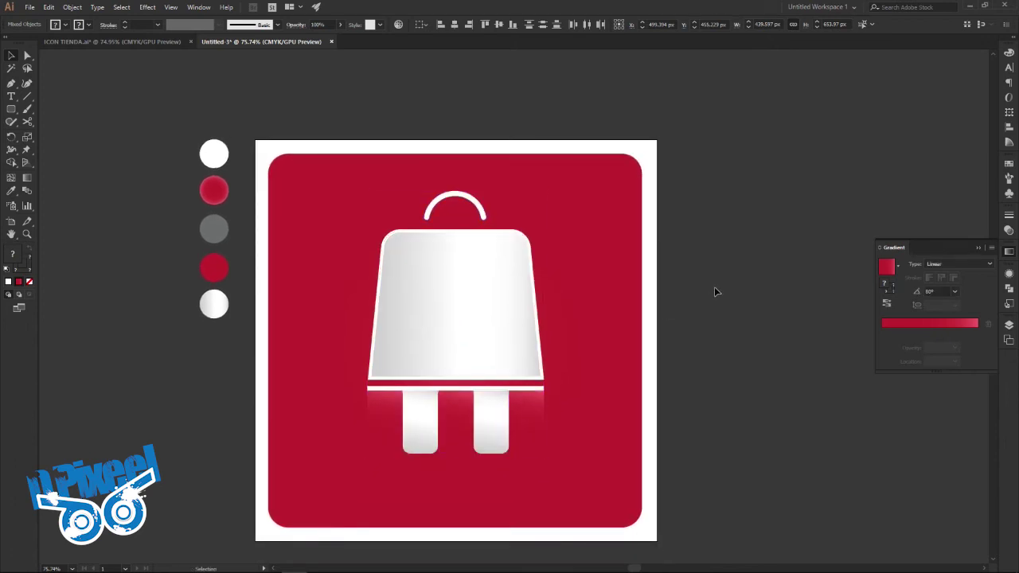
{"action": "left_click", "coordinate": [1008, 325]}
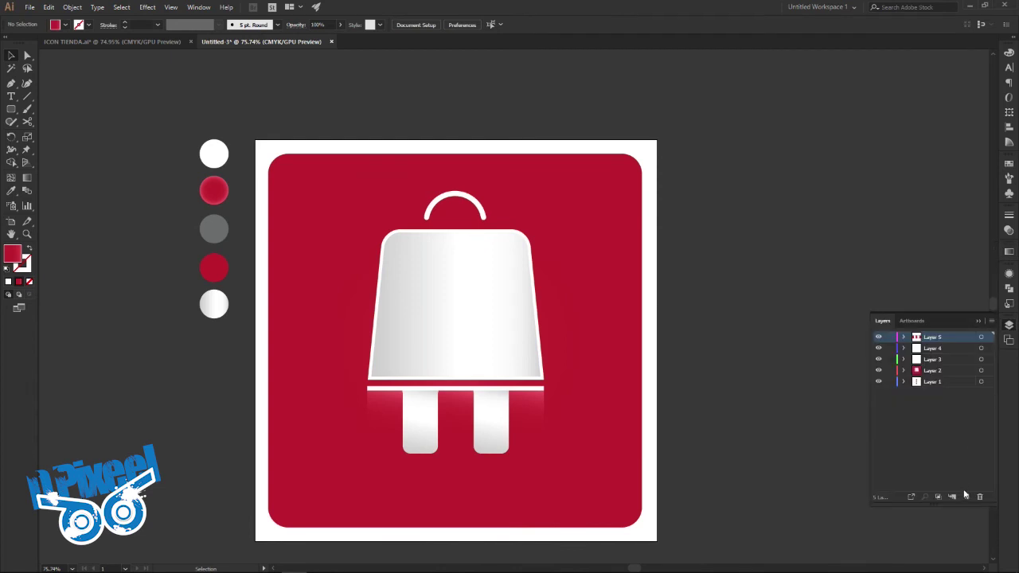
On a new layer, draw a white fully rounded pill-shaped bar below the bag
{"action": "left_click", "coordinate": [964, 495]}
{"action": "left_click", "coordinate": [11, 189]}
{"action": "left_click", "coordinate": [212, 151]}
{"action": "left_click", "coordinate": [11, 109]}
{"action": "mouse_move", "coordinate": [367, 388]}
{"action": "left_mouse_down"}
{"action": "mouse_move", "coordinate": [366, 481]}
{"action": "mouse_move", "coordinate": [543, 516]}
{"action": "left_mouse_up"}
{"action": "key", "text": "v"}
{"action": "left_click_drag", "start_coordinate": [377, 497], "coordinate": [403, 502]}
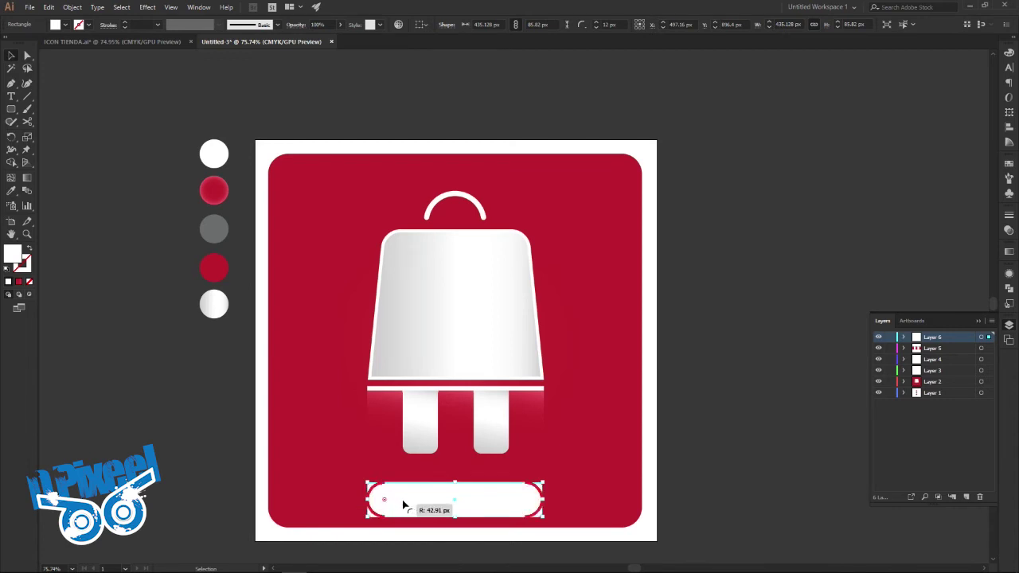
{"action": "left_click", "coordinate": [59, 105]}
{"action": "left_click", "coordinate": [10, 98]}
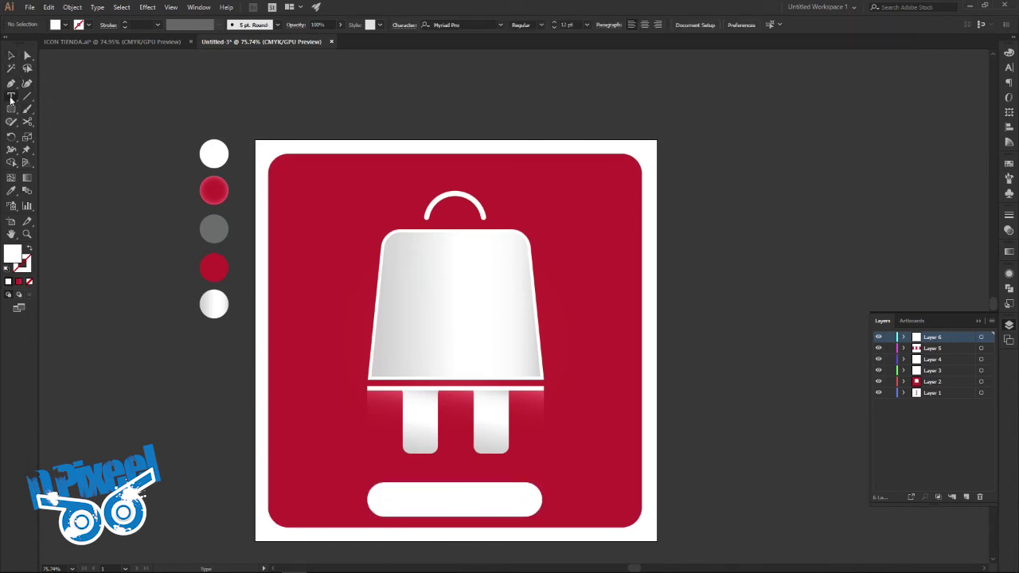
Place BUY NOW text, enlarge it, and set it in white Bebas Neue Bold
{"action": "left_click", "coordinate": [77, 144]}
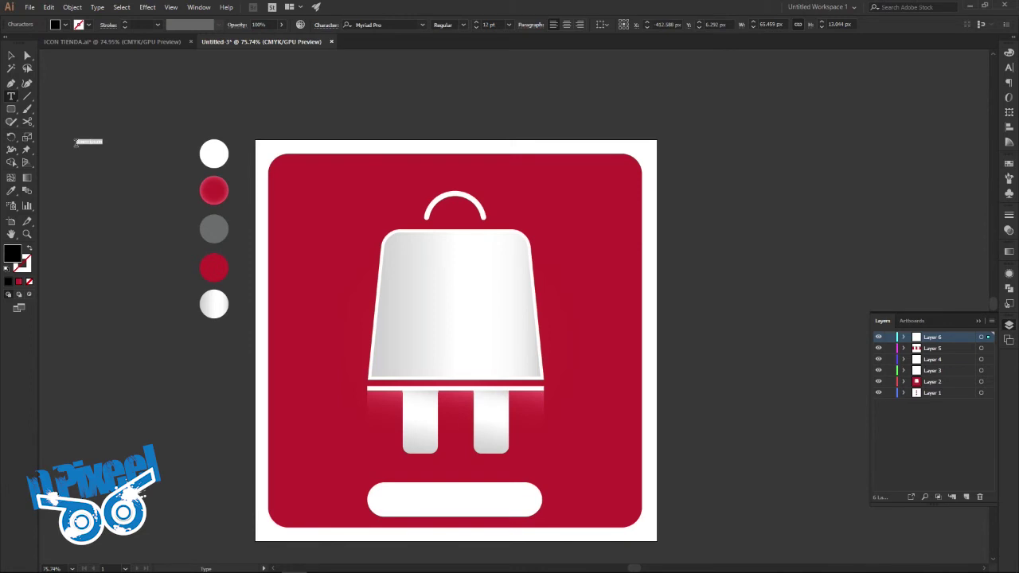
{"action": "key", "text": "BackSpace"}
{"action": "left_click", "coordinate": [14, 56]}
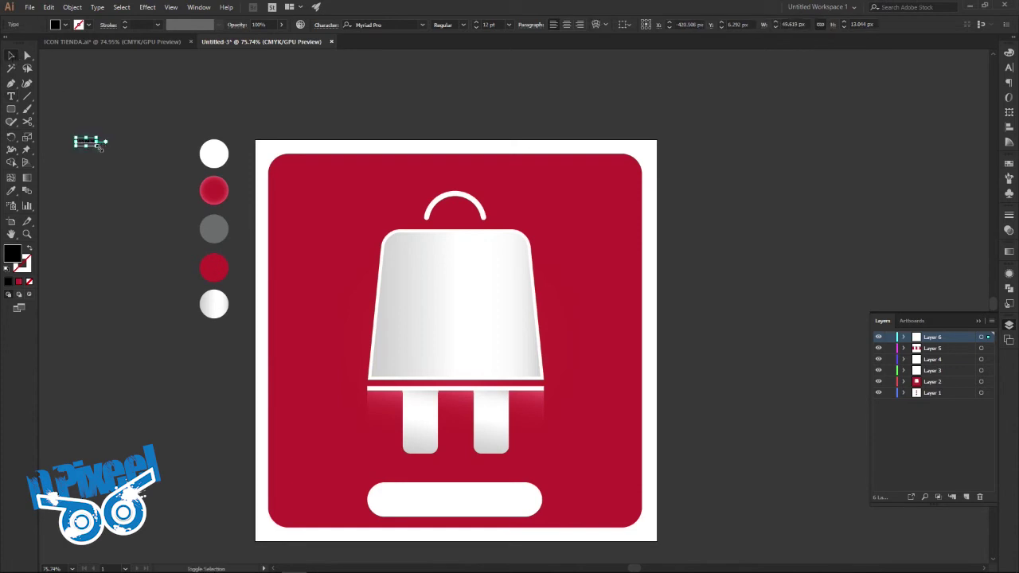
{"action": "left_click_drag", "start_coordinate": [101, 148], "coordinate": [175, 180]}
{"action": "left_click", "coordinate": [406, 25]}
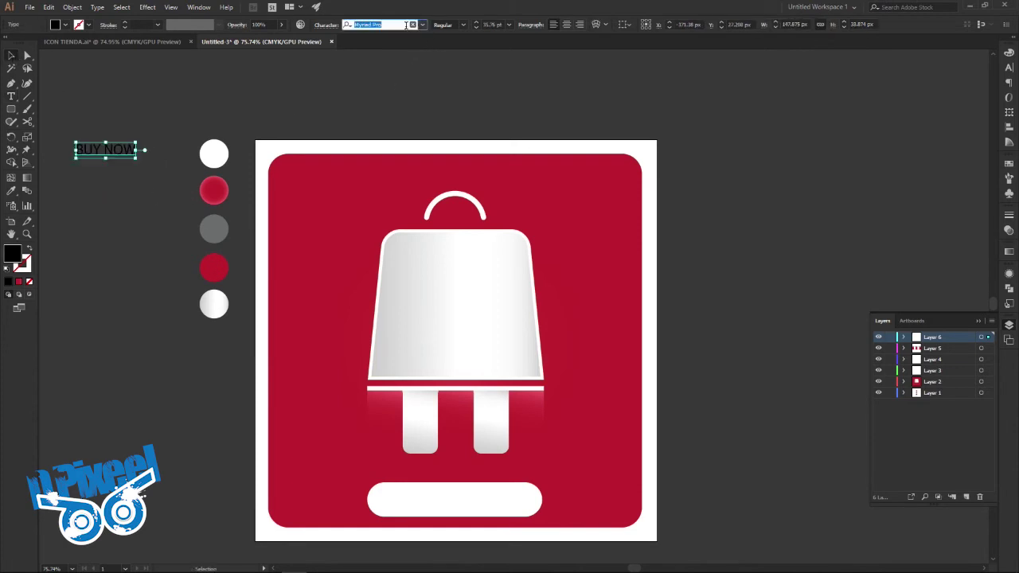
{"action": "type", "text": "BEBAS"}
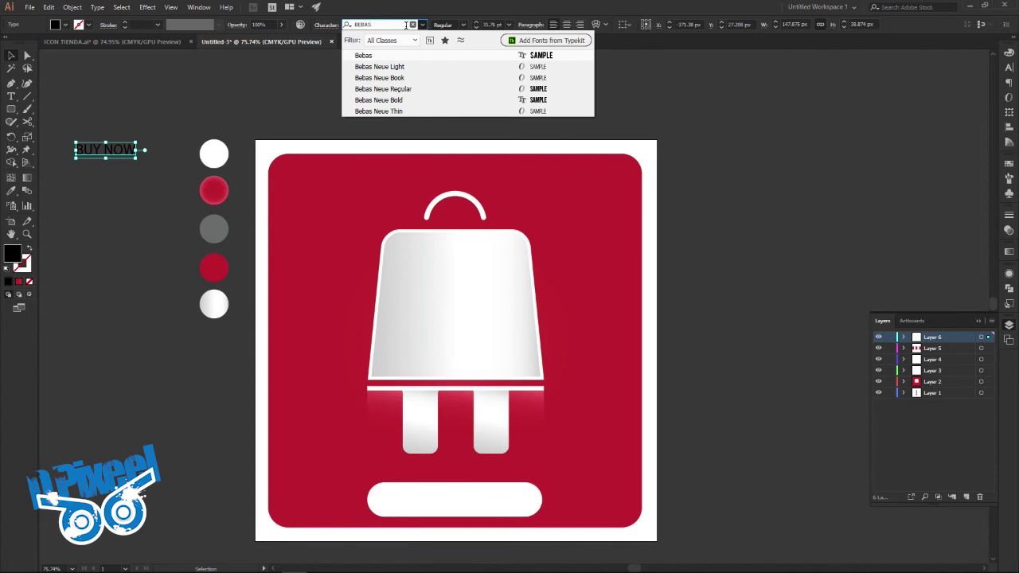
{"action": "left_click", "coordinate": [428, 99]}
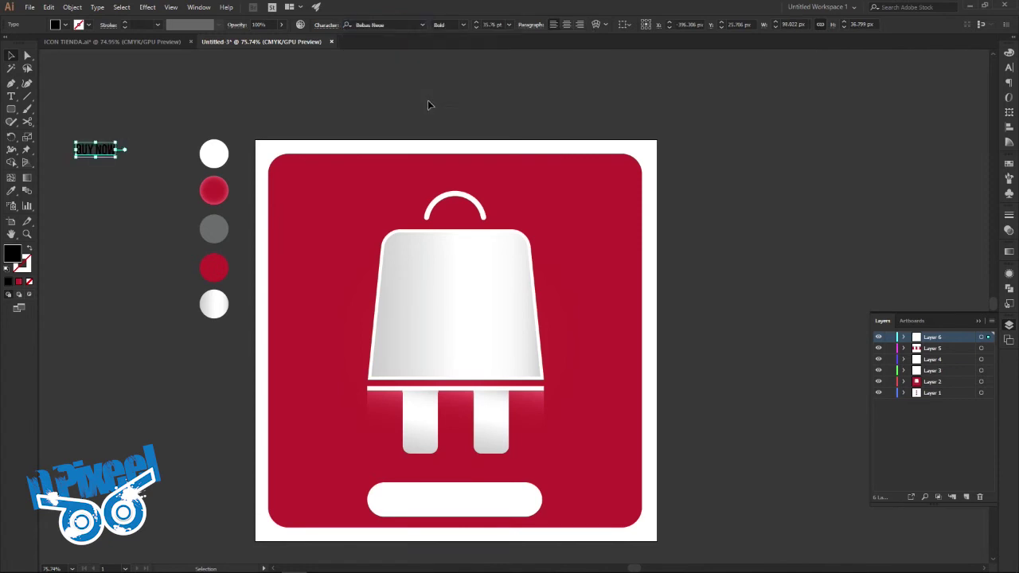
{"action": "left_click", "coordinate": [66, 25]}
{"action": "left_click", "coordinate": [32, 64]}
{"action": "key", "text": "Escape"}
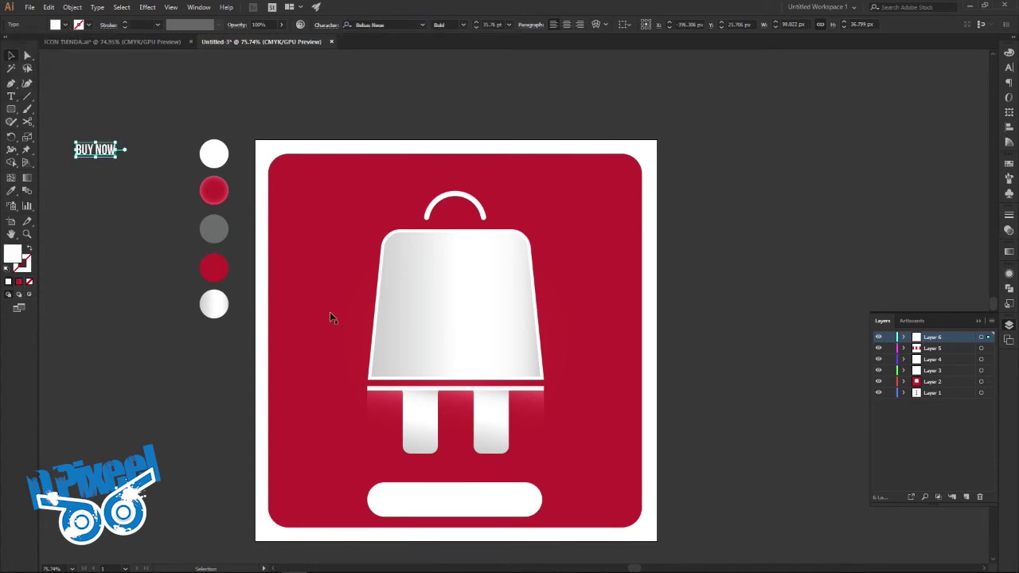
Move BUY NOW onto the pill, sample red from the red circle, enlarge it, and compare with the reference
{"action": "left_click_drag", "start_coordinate": [114, 154], "coordinate": [472, 502]}
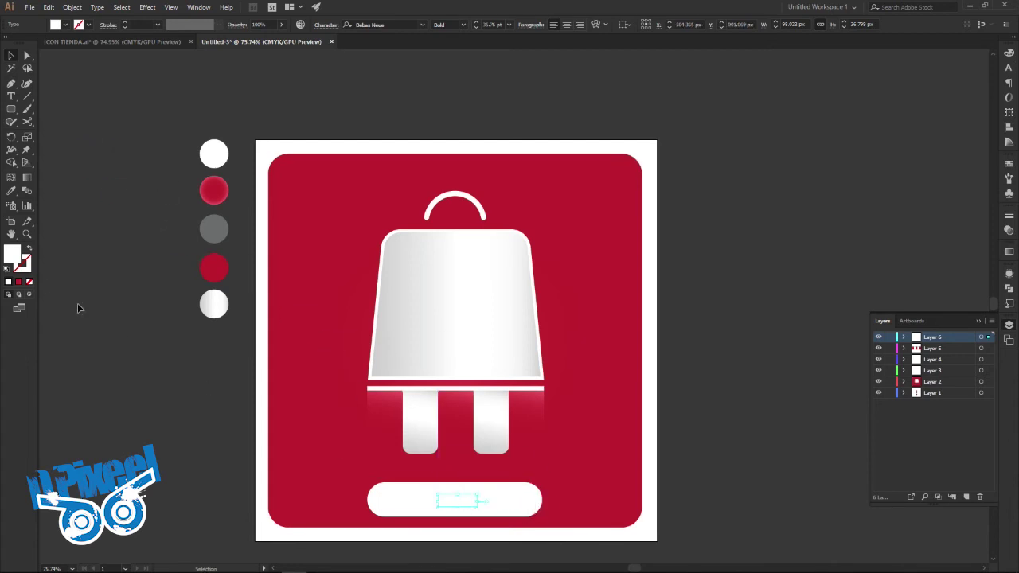
{"action": "left_click", "coordinate": [11, 191]}
{"action": "left_click", "coordinate": [213, 268]}
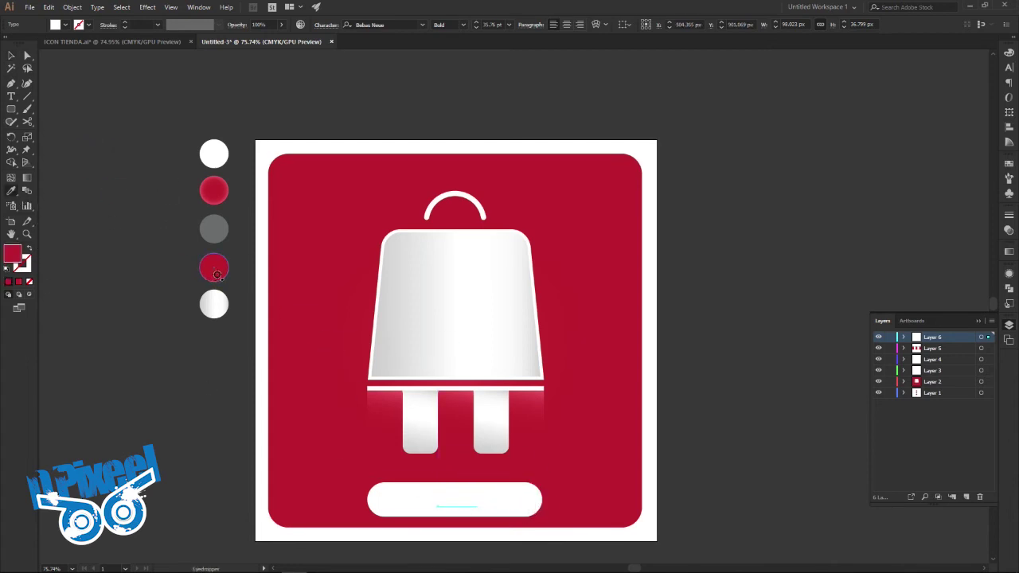
{"action": "left_click", "coordinate": [12, 56]}
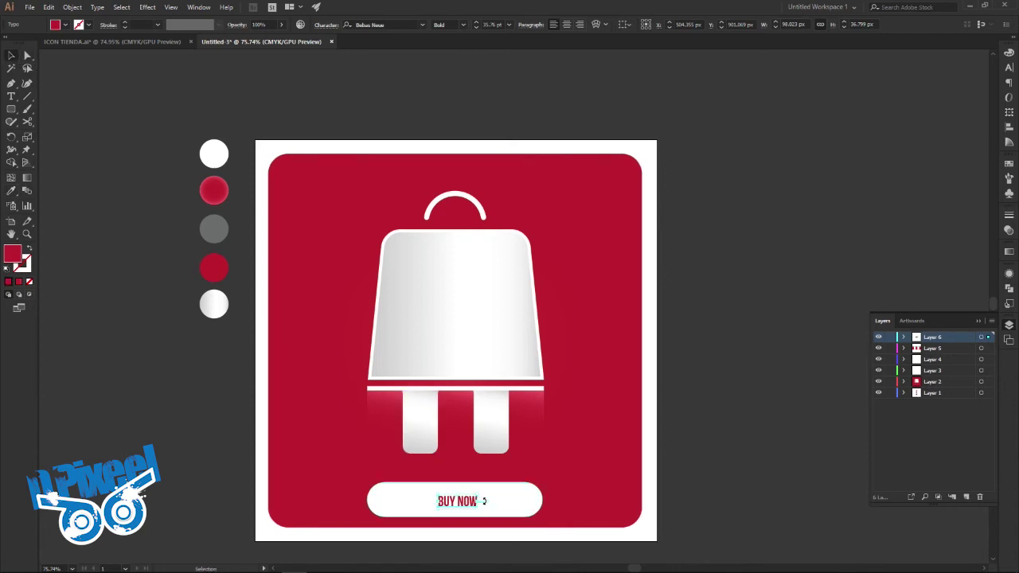
{"action": "left_click_drag", "start_coordinate": [478, 493], "coordinate": [498, 486]}
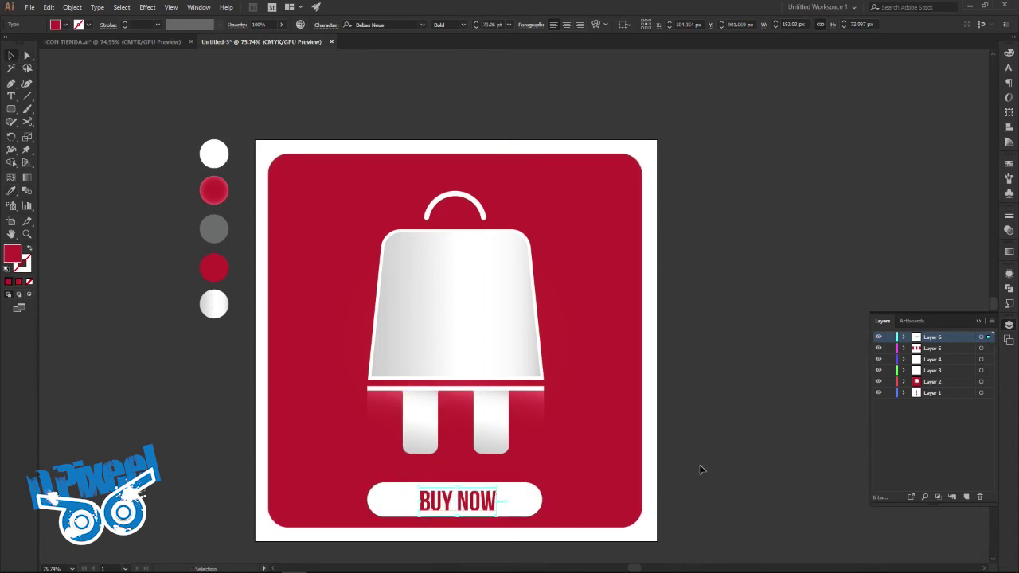
{"action": "left_click", "coordinate": [700, 470]}
{"action": "left_click", "coordinate": [170, 42]}
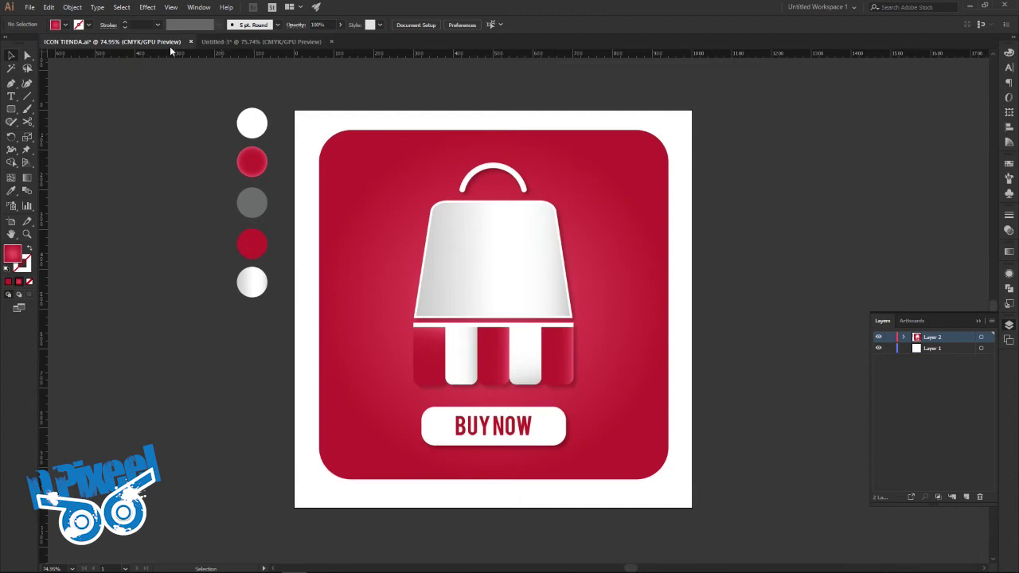
{"action": "left_click", "coordinate": [275, 42]}
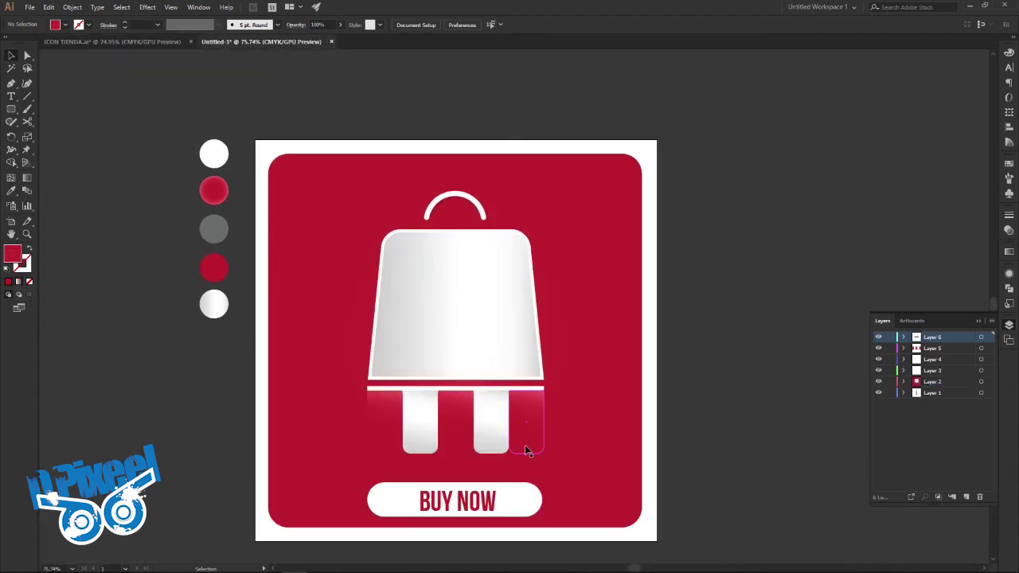
Narrow the pill from both sides and horizontally centre the BUY NOW label on it
{"action": "left_click", "coordinate": [518, 496]}
{"action": "left_click_drag", "start_coordinate": [541, 500], "coordinate": [517, 498]}
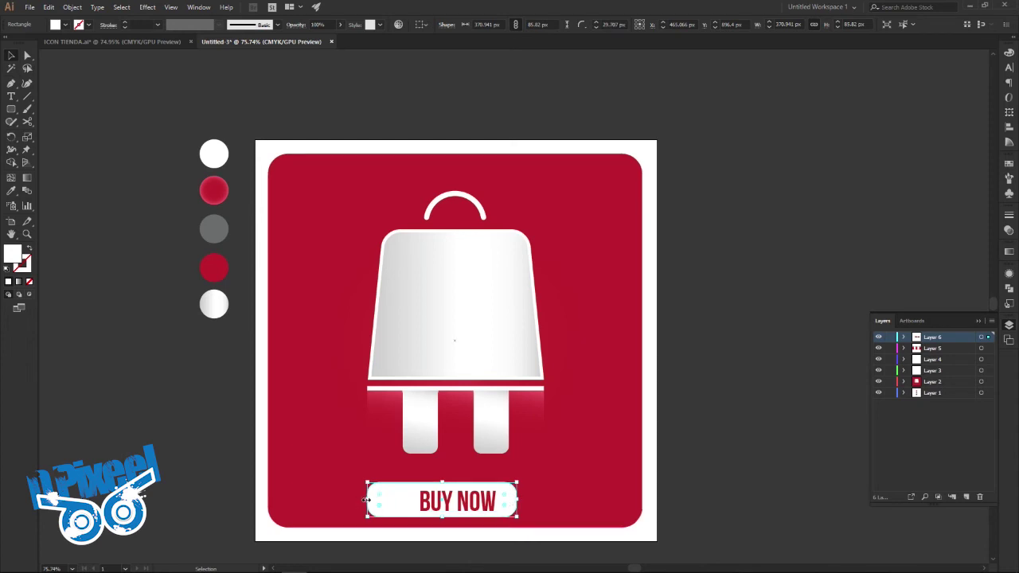
{"action": "left_click_drag", "start_coordinate": [368, 500], "coordinate": [384, 500]}
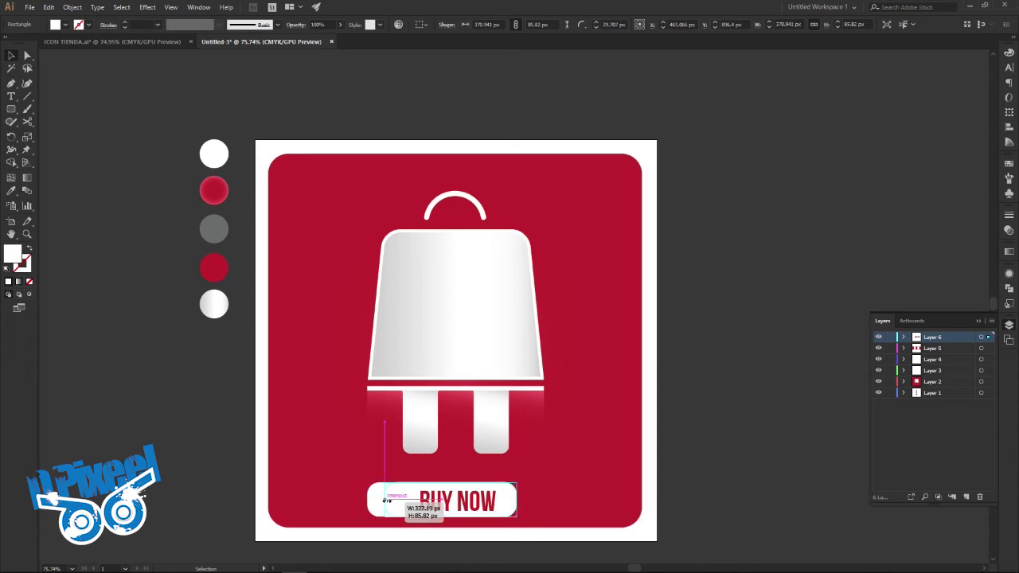
{"action": "left_click", "coordinate": [457, 501], "text": "shift"}
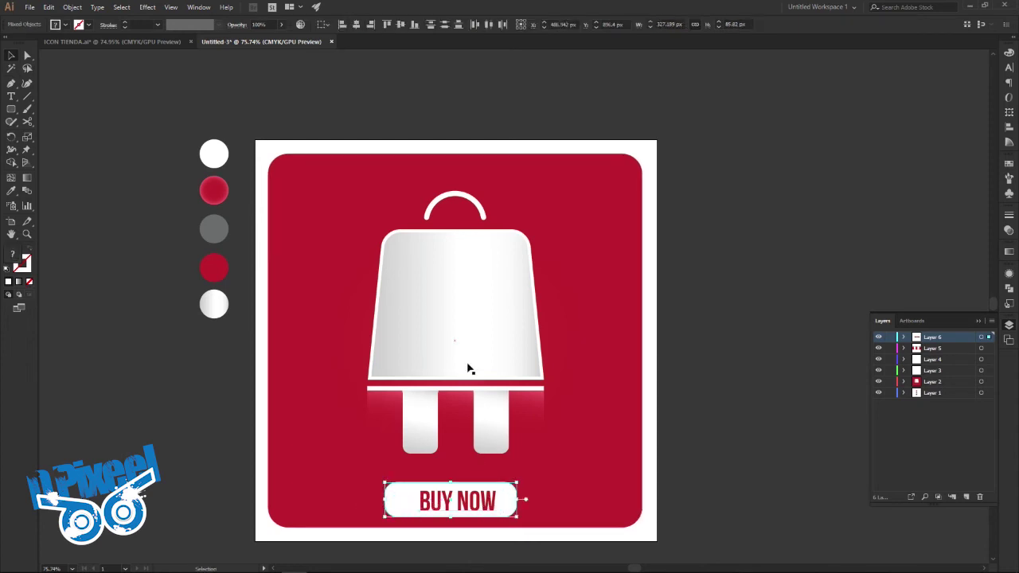
{"action": "left_click", "coordinate": [357, 25]}
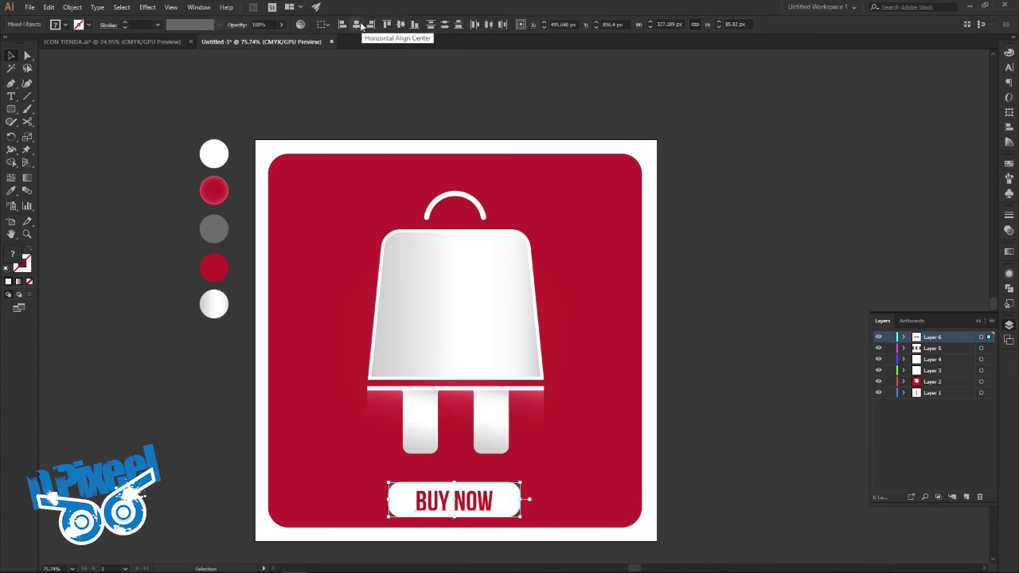
{"action": "left_click", "coordinate": [766, 409]}
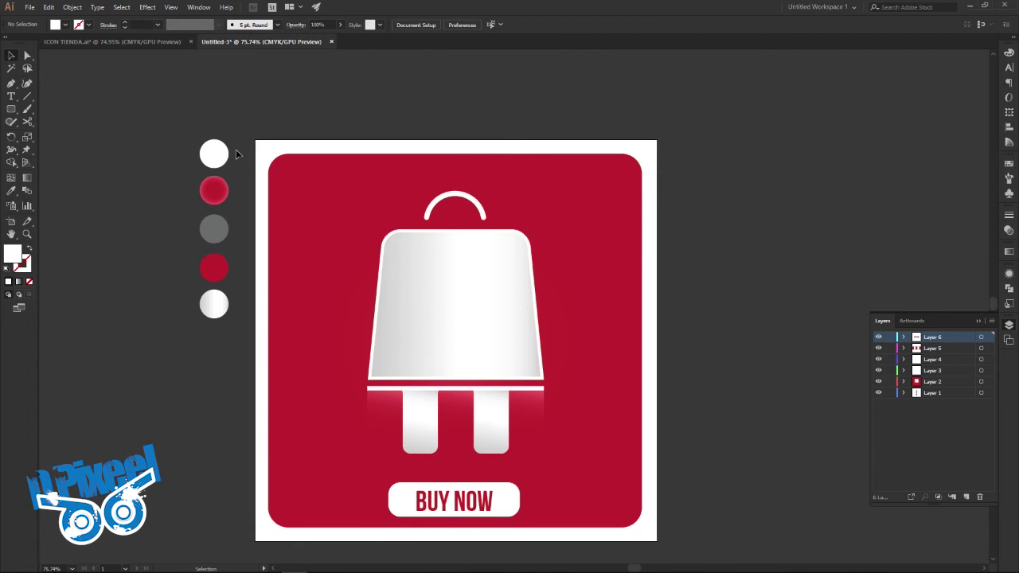
{"action": "left_click", "coordinate": [147, 42]}
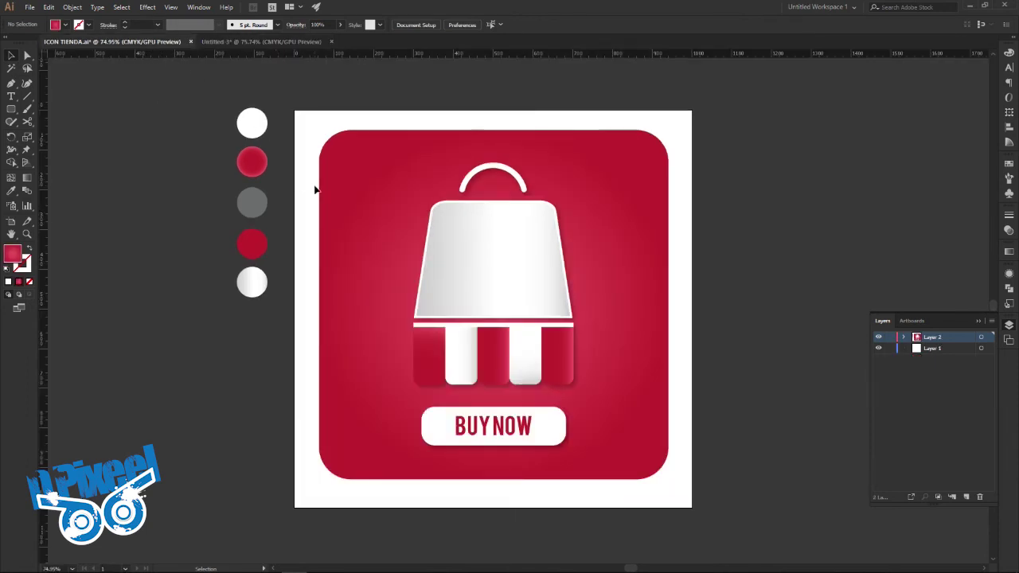
{"action": "left_click", "coordinate": [267, 43]}
{"action": "left_click", "coordinate": [530, 364]}
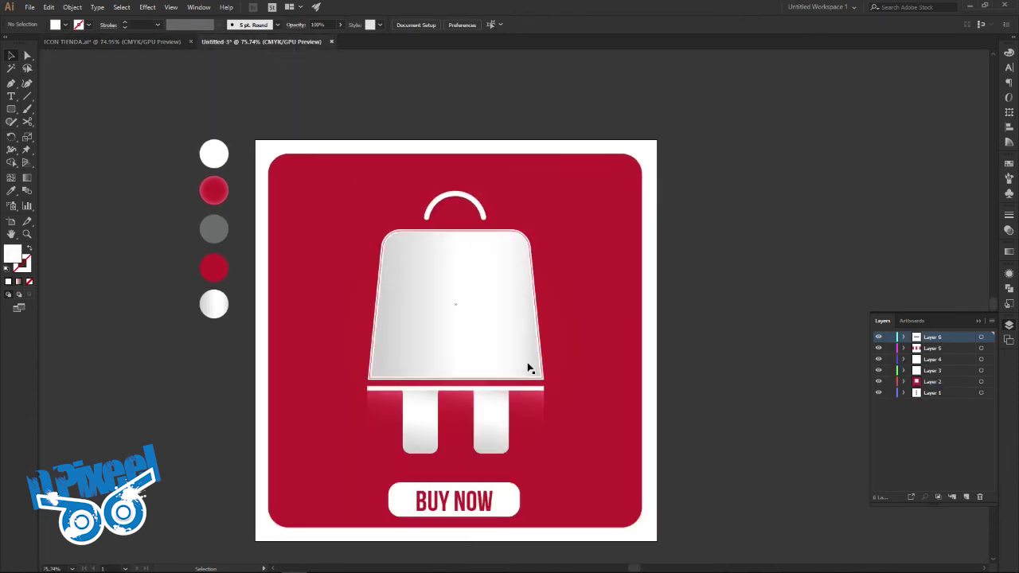
Shrink the bag, handle and awning slightly, raise them, and lift the BUY NOW button a little
{"action": "left_click_drag", "start_coordinate": [692, 177], "coordinate": [370, 432]}
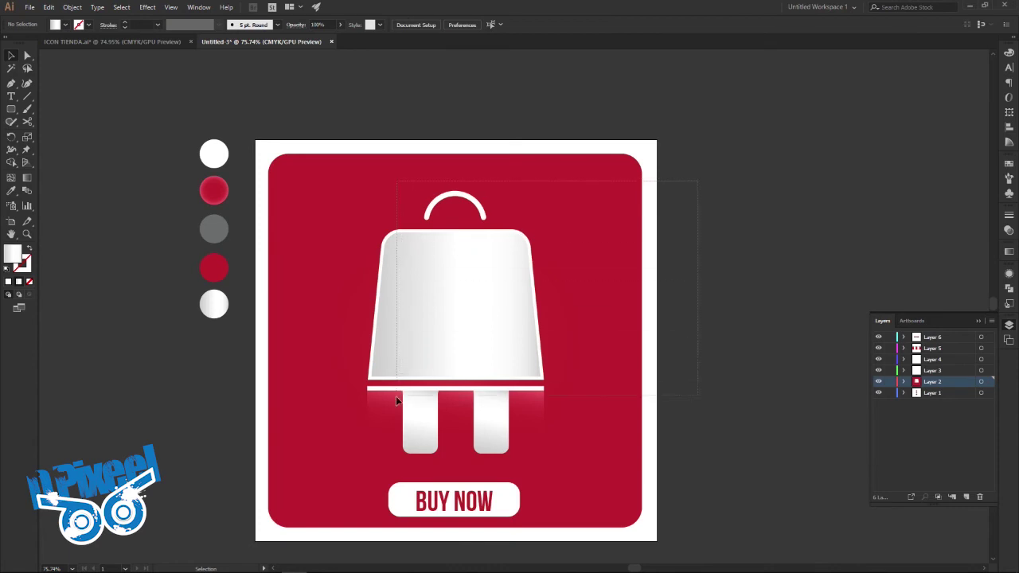
{"action": "left_click", "coordinate": [556, 351], "text": "shift"}
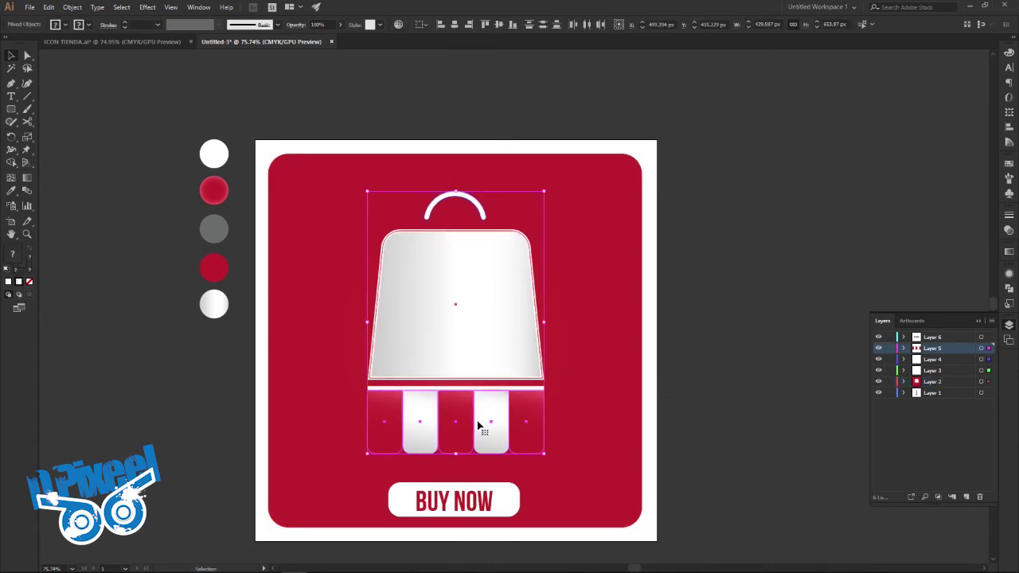
{"action": "left_click_drag", "start_coordinate": [544, 191], "coordinate": [534, 209]}
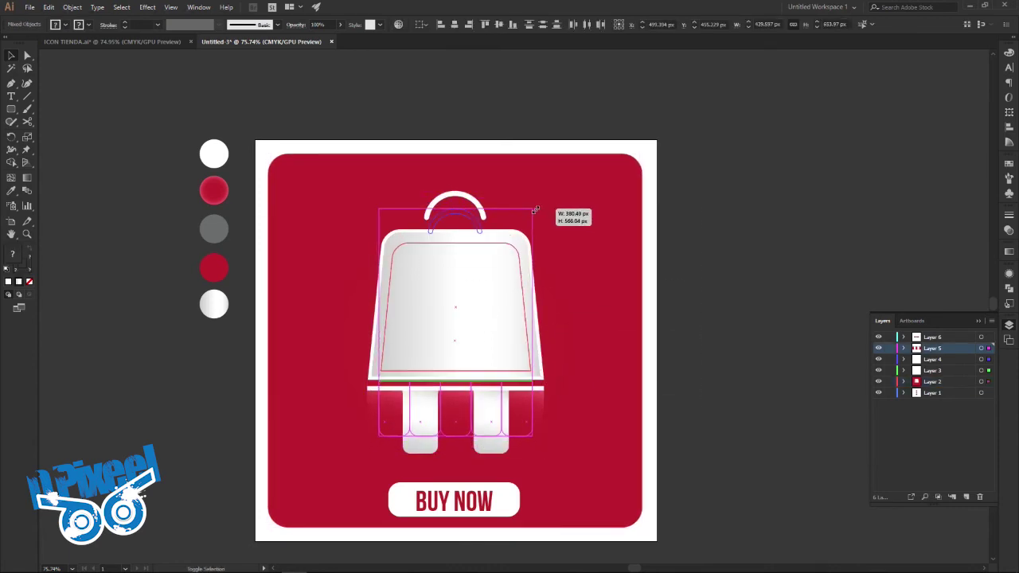
{"action": "left_click_drag", "start_coordinate": [534, 208], "coordinate": [538, 200]}
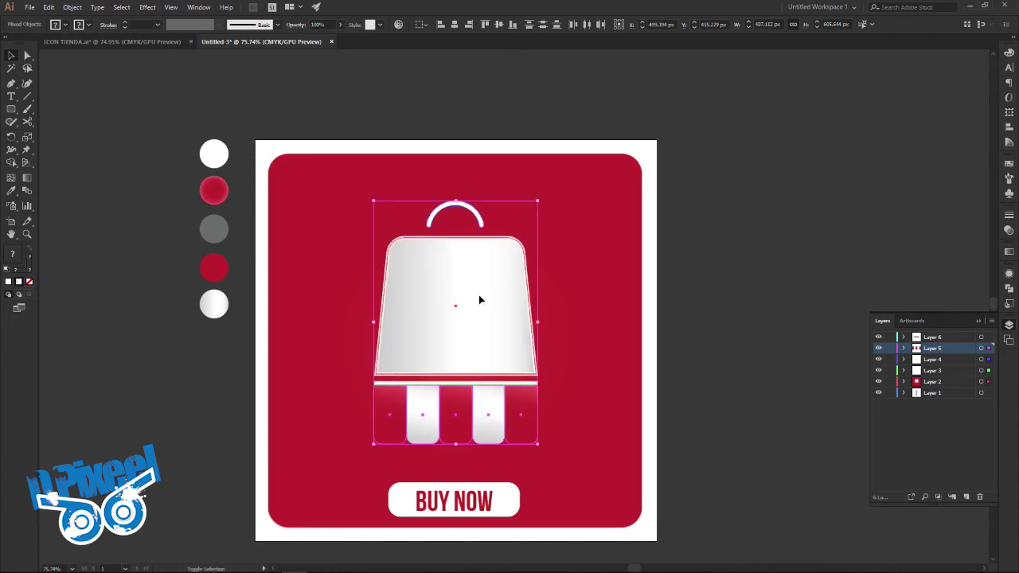
{"action": "key", "text": "shift+Up"}
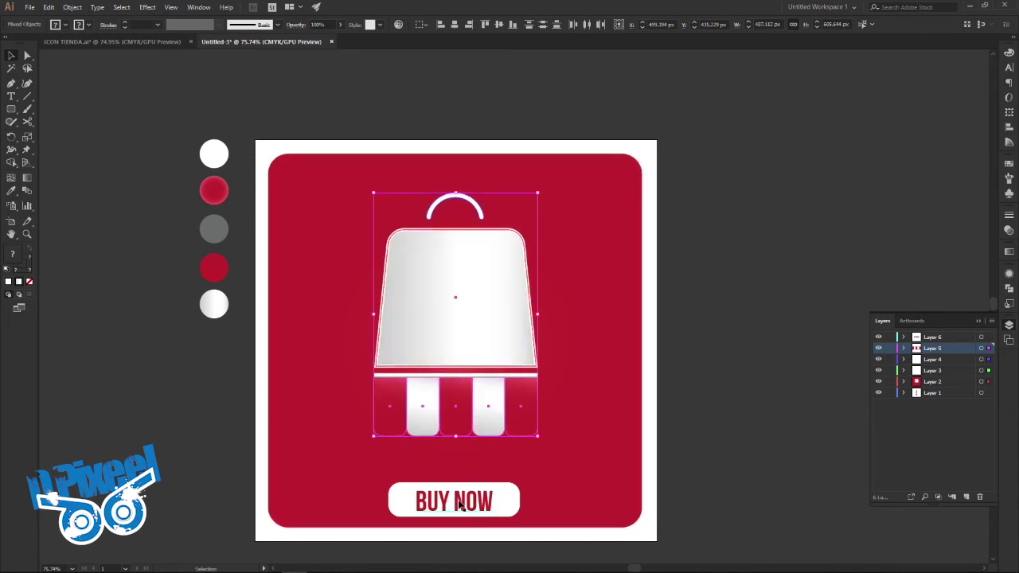
{"action": "left_click", "coordinate": [514, 498]}
{"action": "left_click", "coordinate": [508, 497]}
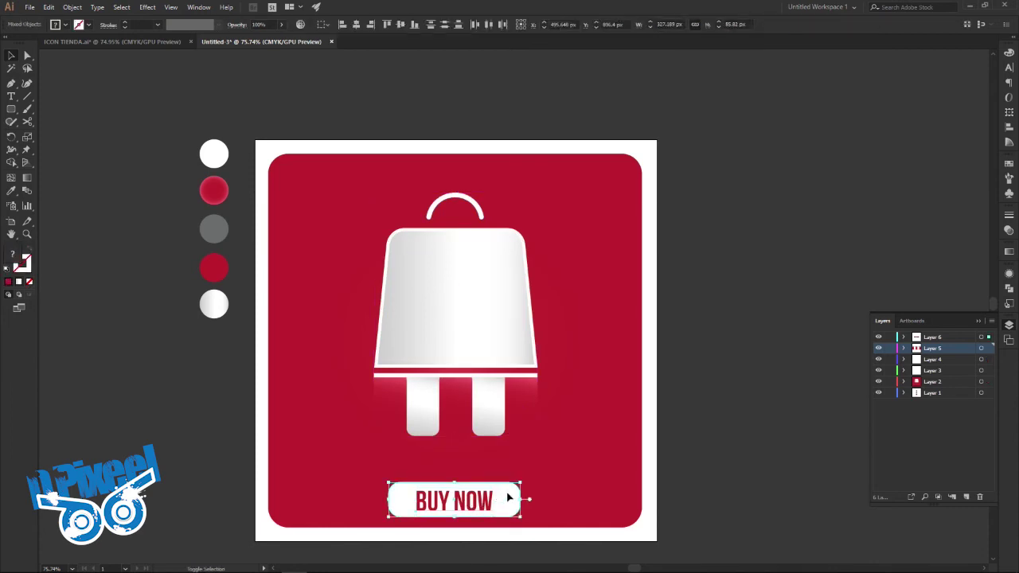
{"action": "left_click_drag", "start_coordinate": [508, 497], "coordinate": [508, 486]}
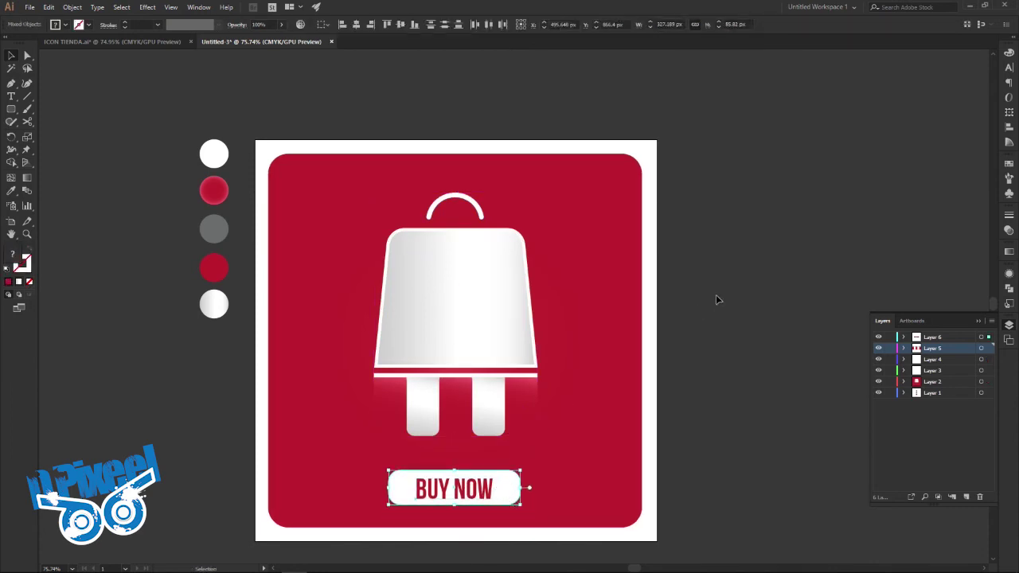
Group the bag, awning and button and apply a Drop Shadow effect to the group
{"action": "left_click_drag", "start_coordinate": [701, 156], "coordinate": [311, 526]}
{"action": "left_click", "coordinate": [576, 317], "text": "shift"}
{"action": "right_click", "coordinate": [444, 293]}
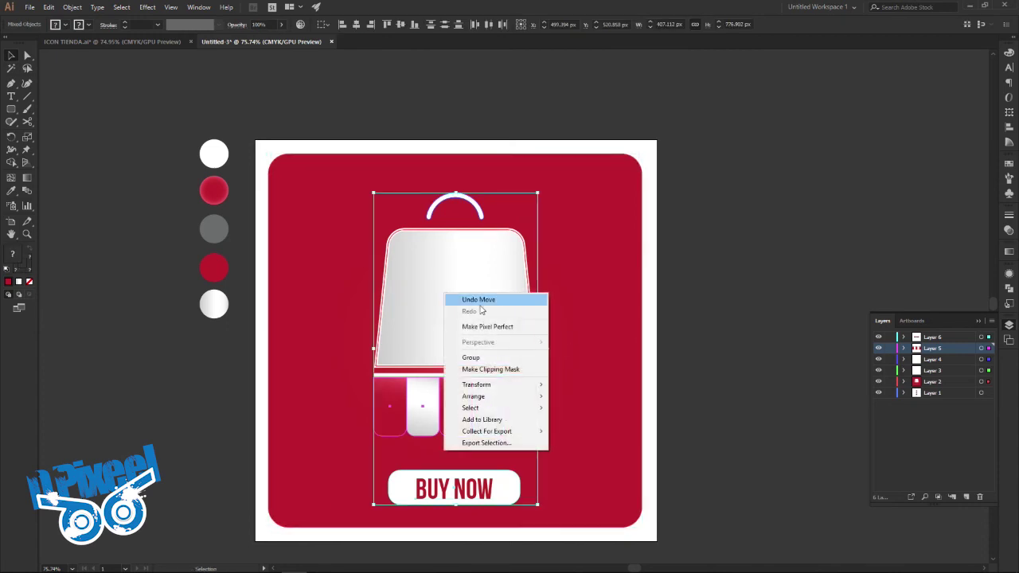
{"action": "left_click", "coordinate": [494, 362]}
{"action": "left_click", "coordinate": [147, 7]}
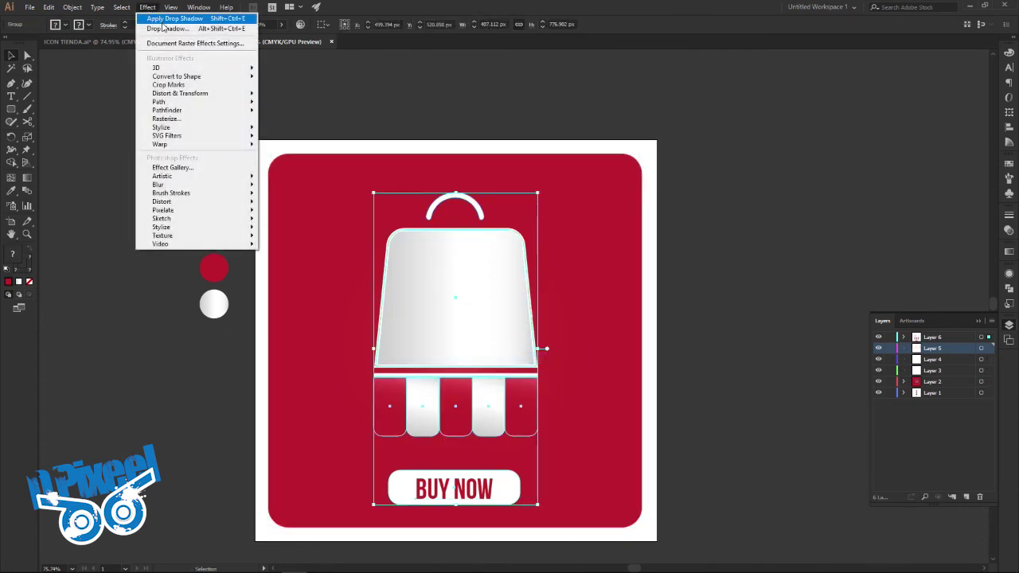
{"action": "left_click", "coordinate": [165, 31]}
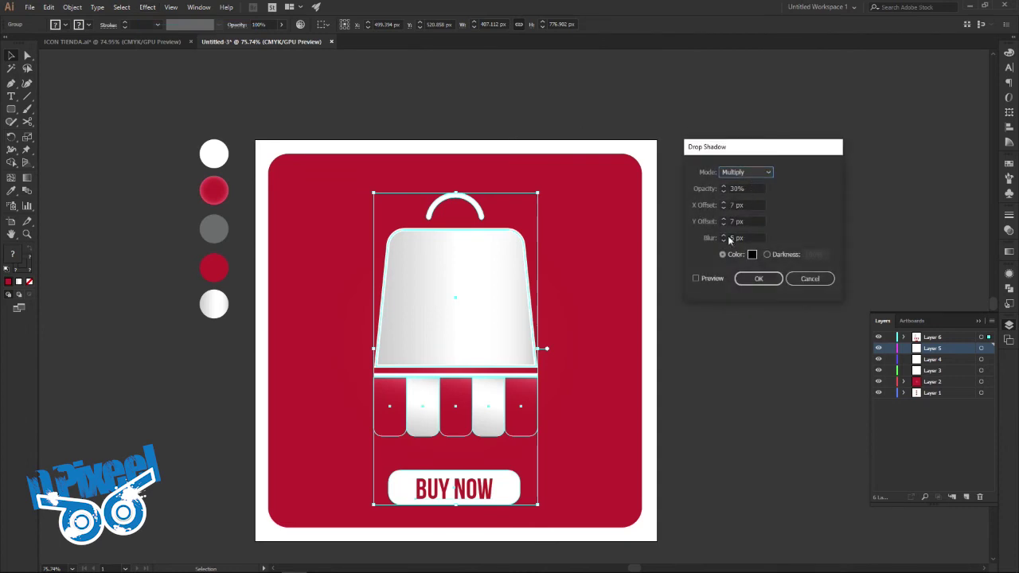
{"action": "left_click", "coordinate": [696, 279]}
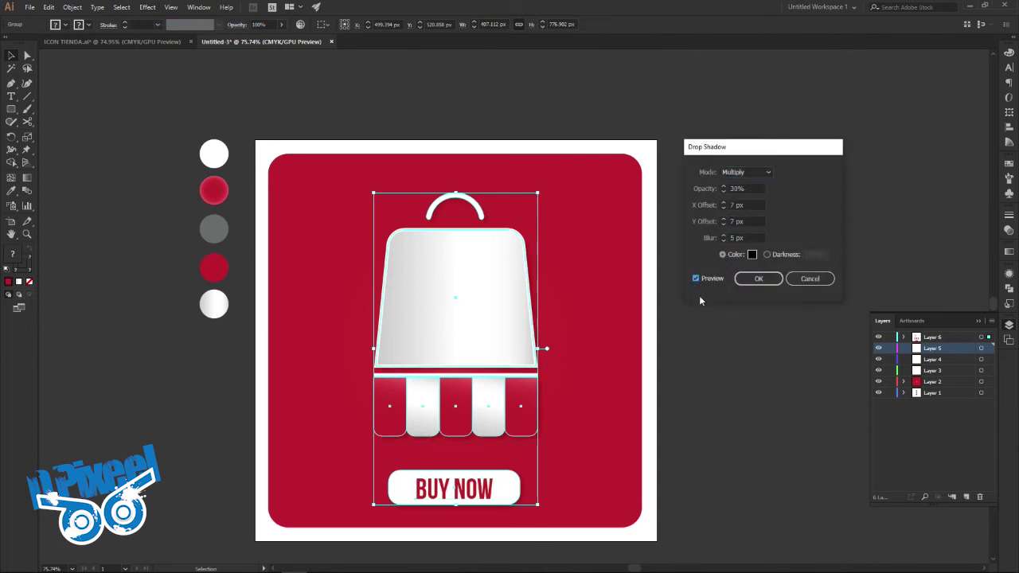
{"action": "left_click", "coordinate": [758, 278]}
{"action": "left_click", "coordinate": [718, 337]}
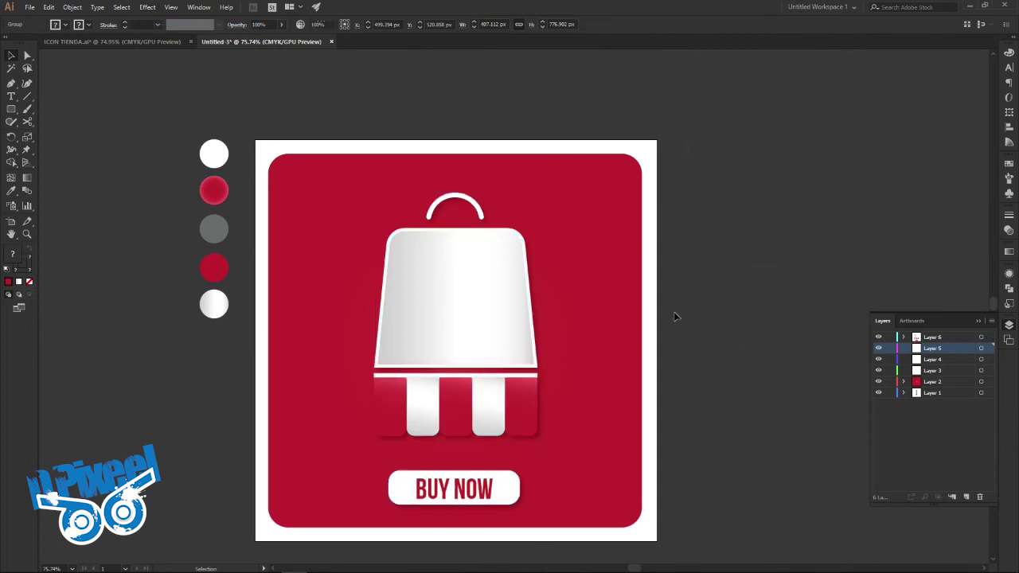
{"action": "left_click", "coordinate": [146, 41]}
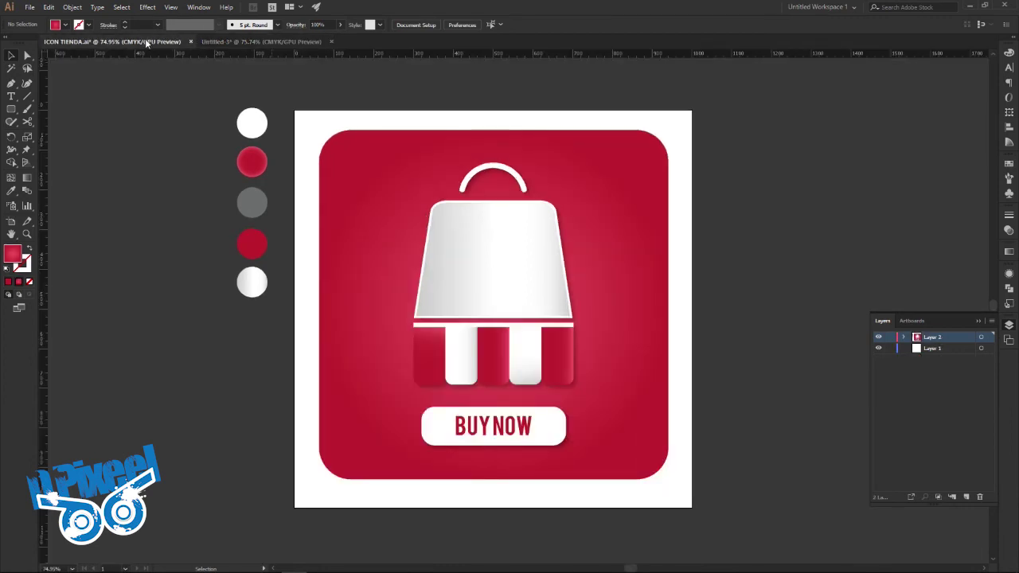
Inside the bag group, lower the top edge of the bag body
{"action": "left_click", "coordinate": [255, 41]}
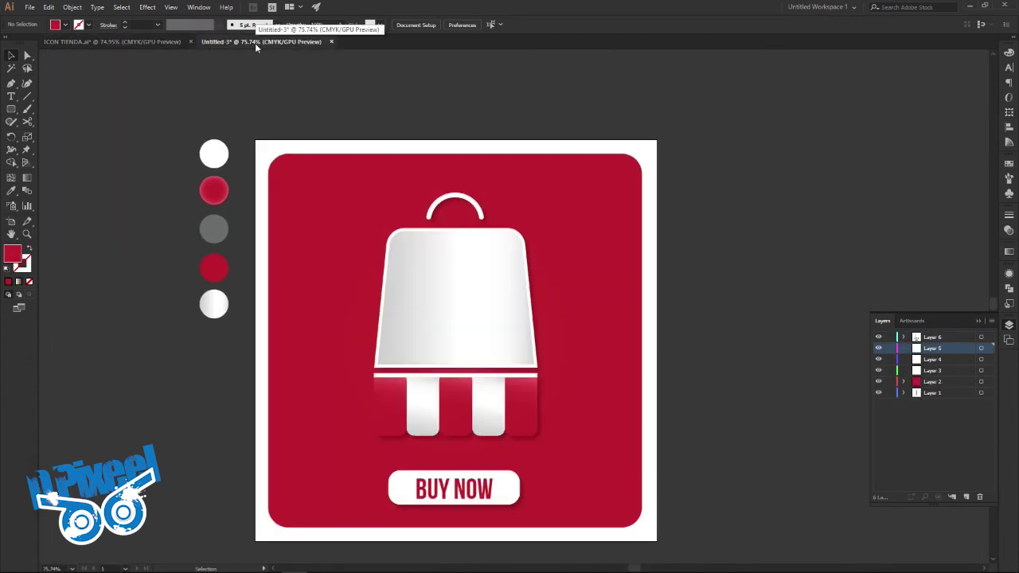
{"action": "left_click", "coordinate": [425, 264]}
{"action": "double_click", "coordinate": [443, 269]}
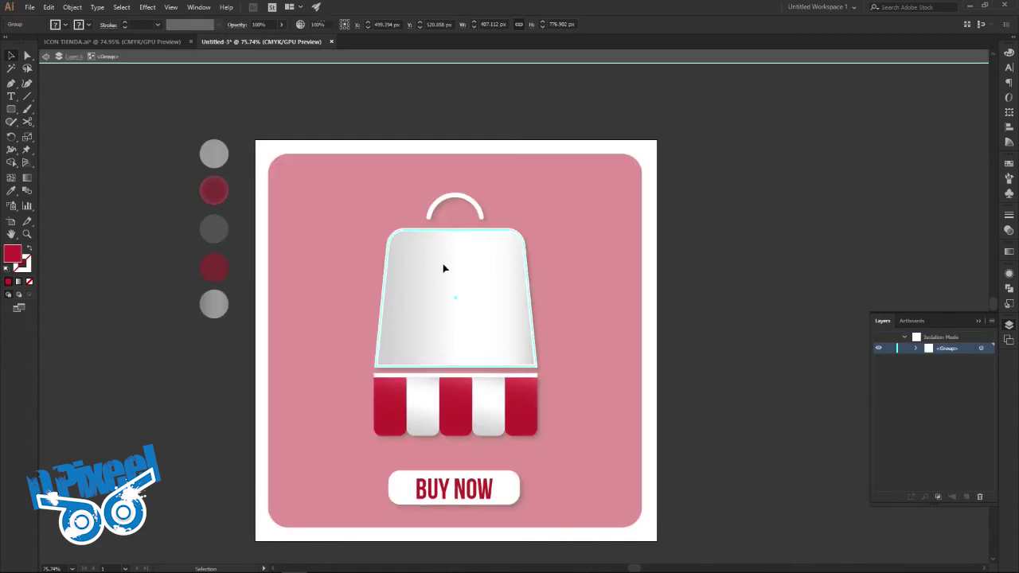
{"action": "left_click", "coordinate": [613, 243]}
{"action": "left_click", "coordinate": [482, 280]}
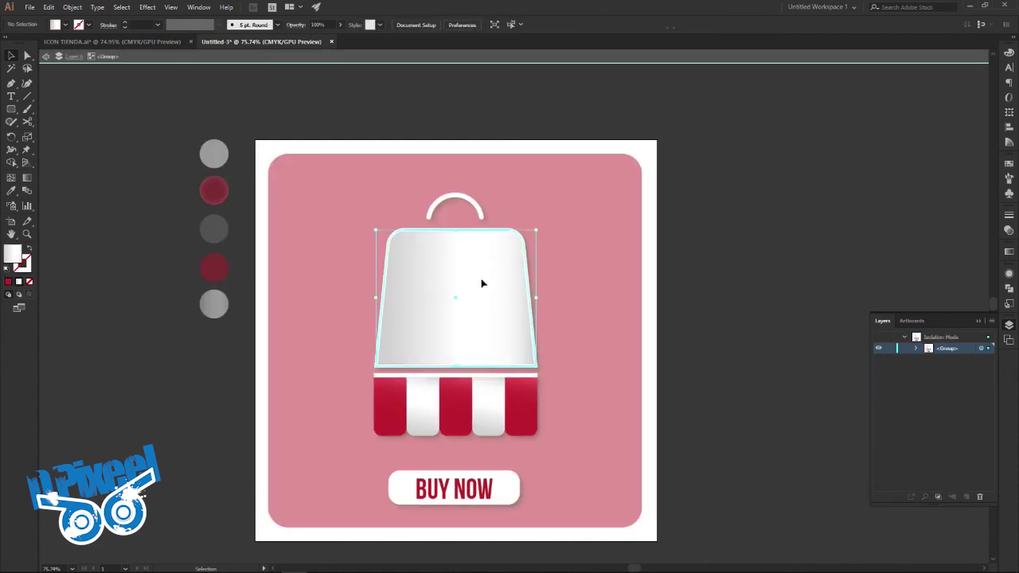
{"action": "left_click_drag", "start_coordinate": [456, 229], "coordinate": [457, 243]}
{"action": "left_click", "coordinate": [573, 246]}
Nudge the handle arc to rest just above the bag's top edge, then exit isolation mode
{"action": "left_click", "coordinate": [450, 195]}
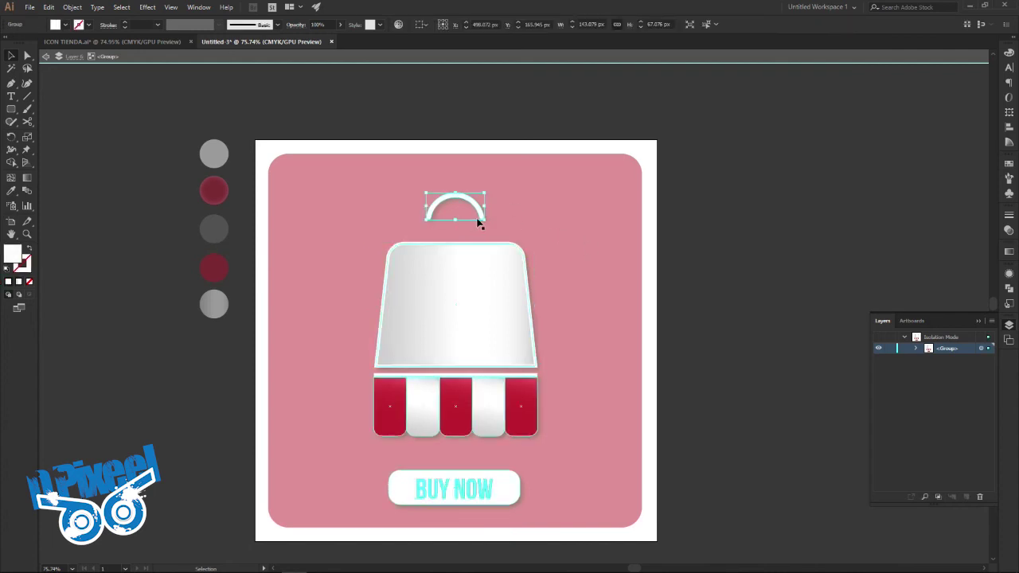
{"action": "key", "text": "shift+Down"}
{"action": "key", "text": "shift+Down"}
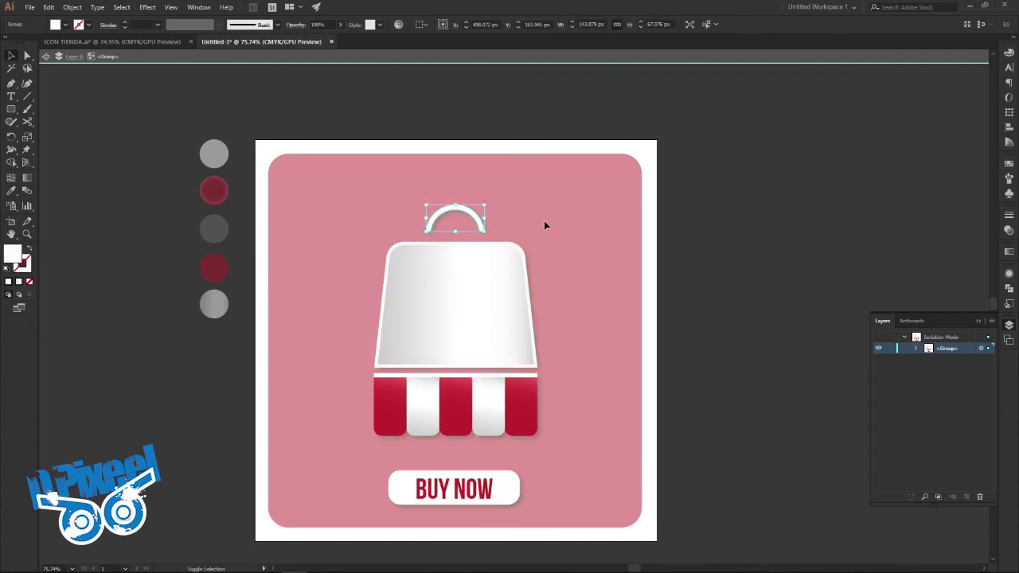
{"action": "key", "text": "shift+Down"}
{"action": "key", "text": "shift+Down"}
{"action": "key", "text": "shift+Up"}
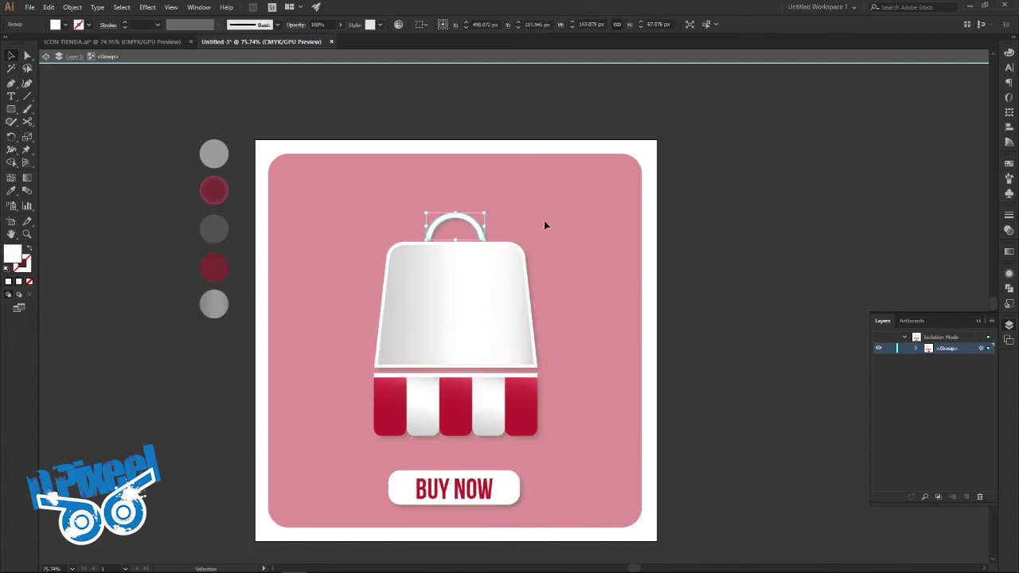
{"action": "key", "text": "shift+Up"}
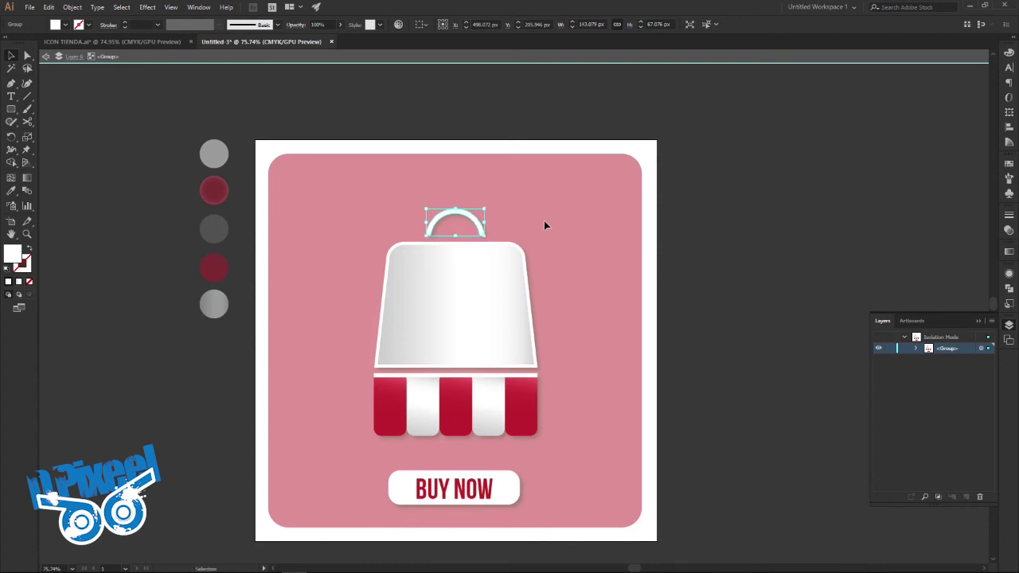
{"action": "left_click", "coordinate": [120, 41]}
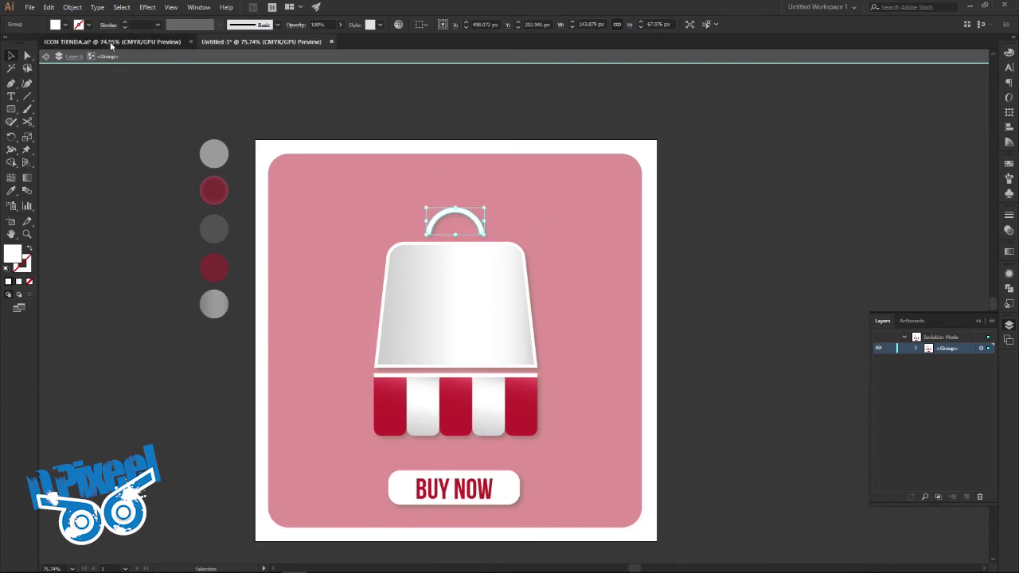
{"action": "left_click", "coordinate": [238, 43]}
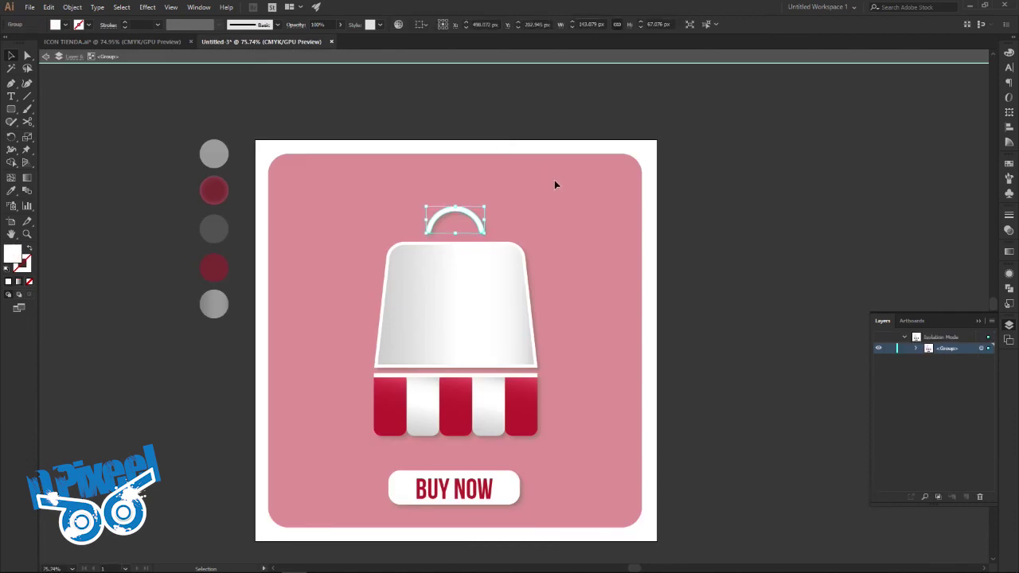
{"action": "double_click", "coordinate": [555, 181]}
{"action": "left_click", "coordinate": [512, 269]}
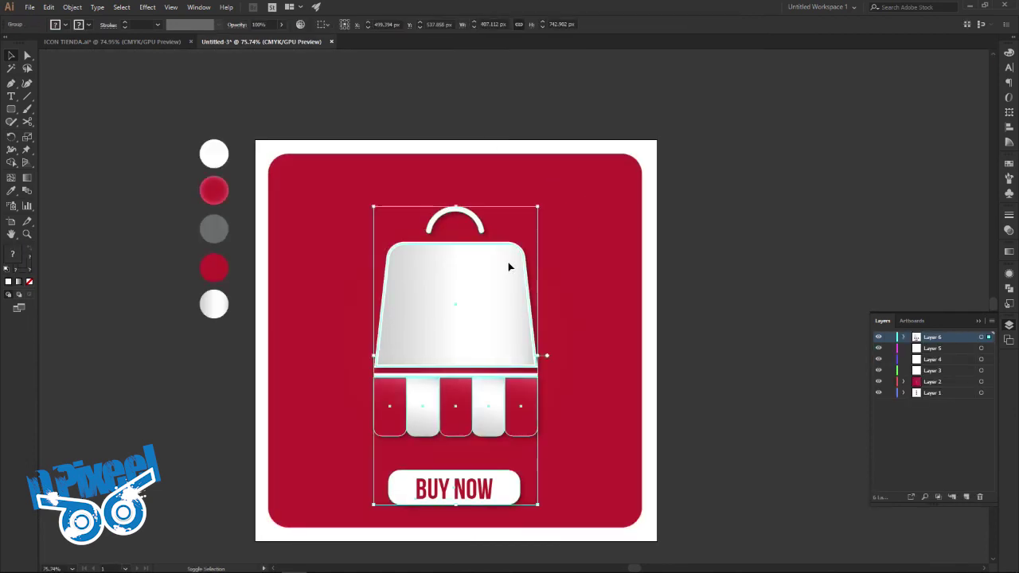
Nudge the bag-and-button group up, zoom out, and flip between ICON TIENDA.ai and Untitled-3
{"action": "key", "text": "Up"}
{"action": "key", "text": "Up"}
{"action": "key", "text": "Up"}
{"action": "key", "text": "Up"}
{"action": "key", "text": "Up"}
{"action": "key", "text": "Up"}
{"action": "key", "text": "Up"}
{"action": "key", "text": "Up"}
{"action": "key", "text": "Up"}
{"action": "key", "text": "Up"}
{"action": "key", "text": "Up"}
{"action": "key", "text": "Up"}
{"action": "key", "text": "Up"}
{"action": "key", "text": "Up"}
{"action": "key", "text": "Up"}
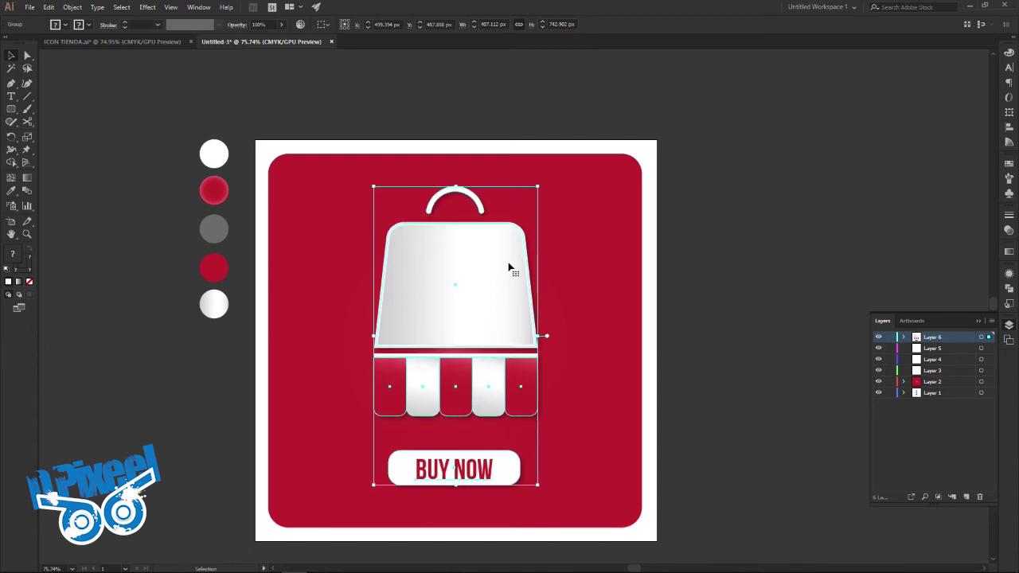
{"action": "left_click", "coordinate": [671, 241]}
{"action": "left_click", "coordinate": [110, 43]}
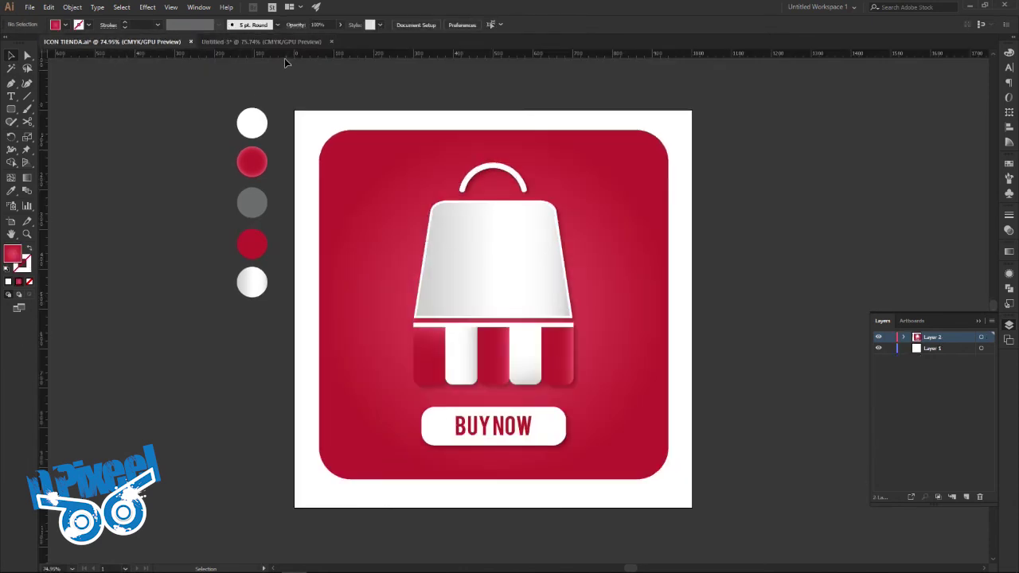
{"action": "left_click", "coordinate": [270, 43]}
{"action": "key", "text": "z"}
{"action": "mouse_move", "coordinate": [552, 300]}
{"action": "left_mouse_down"}
{"action": "mouse_move", "coordinate": [471, 302]}
{"action": "mouse_move", "coordinate": [491, 313]}
{"action": "left_mouse_up"}
{"action": "key", "text": "v"}
{"action": "left_click", "coordinate": [158, 43]}
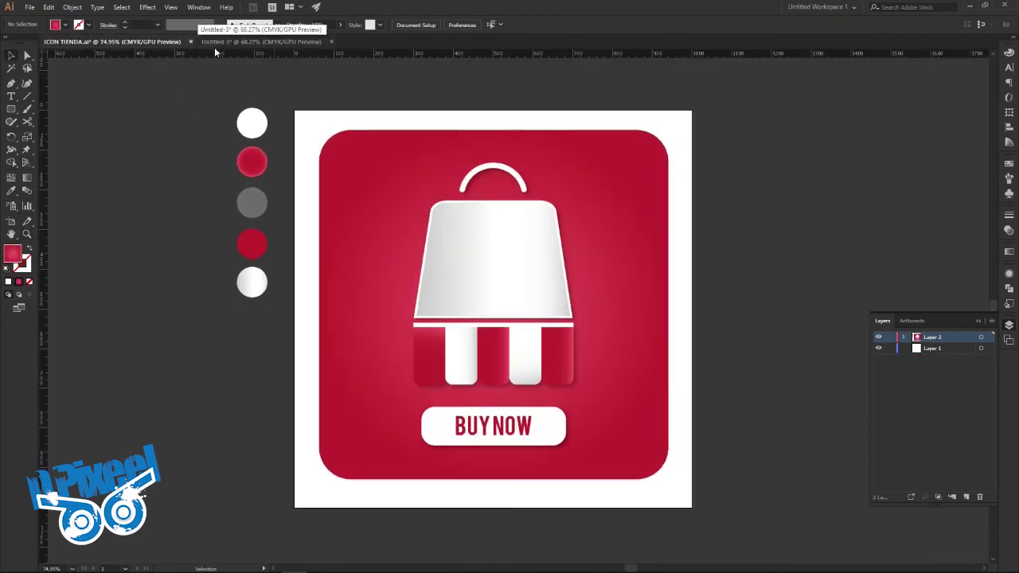
{"action": "left_click", "coordinate": [254, 43]}
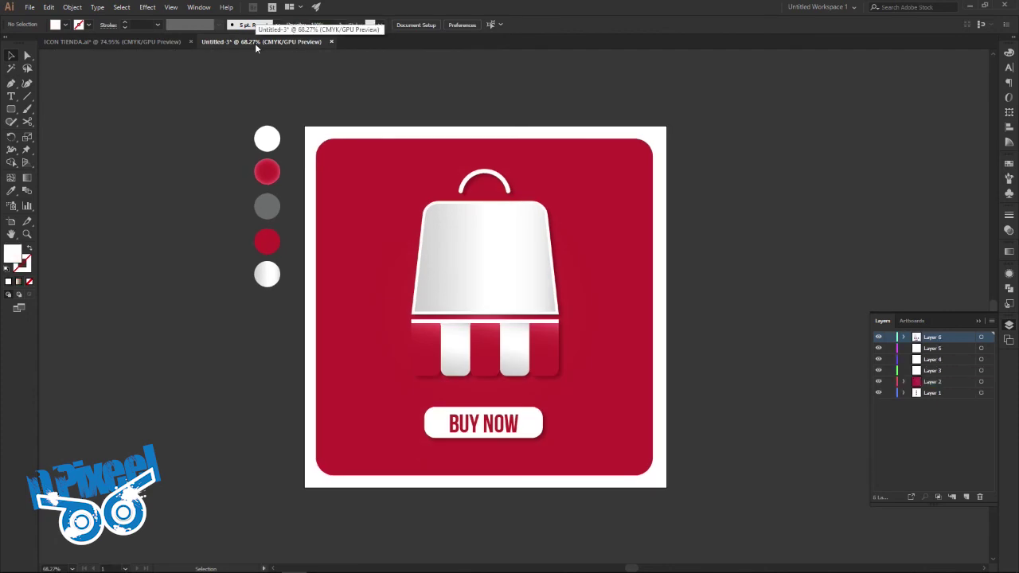
{"action": "left_click", "coordinate": [159, 42]}
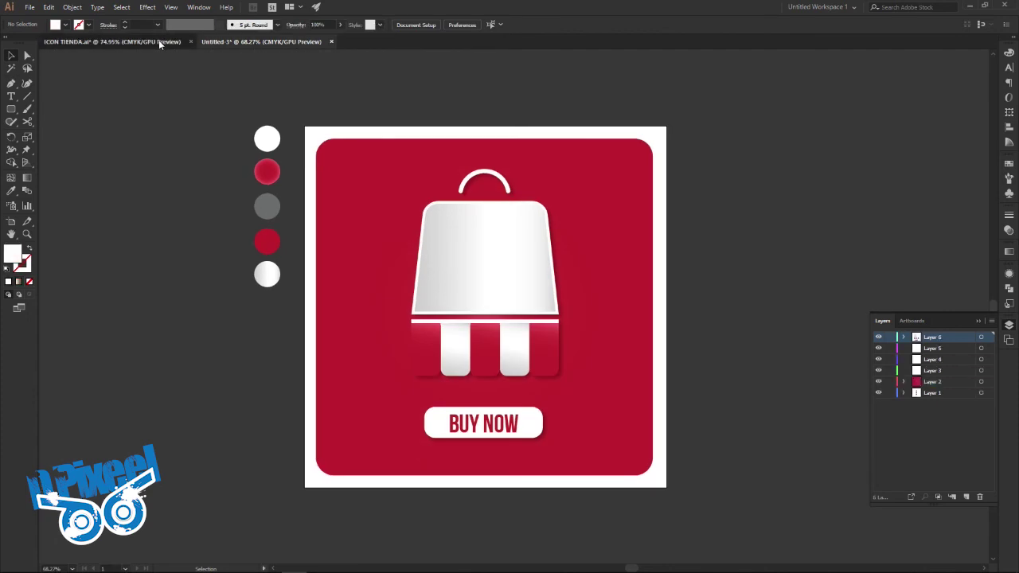
Inside the bag group, select the rightmost red awning stripe and try a 90° gradient angle
{"action": "left_click", "coordinate": [230, 41]}
{"action": "left_click_drag", "start_coordinate": [495, 340], "coordinate": [546, 340]}
{"action": "double_click", "coordinate": [547, 340]}
{"action": "left_click", "coordinate": [544, 347]}
{"action": "left_click", "coordinate": [1008, 253]}
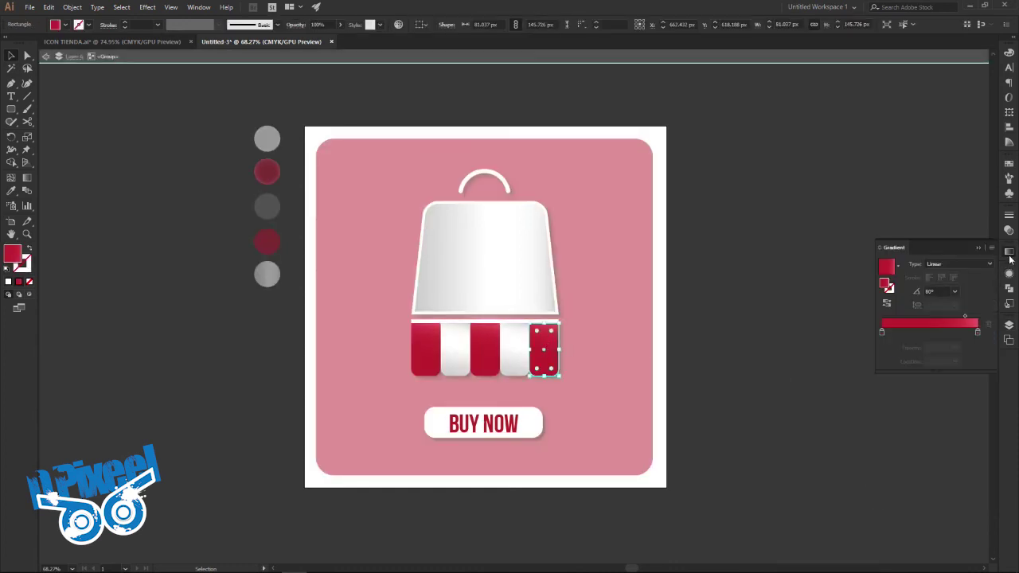
{"action": "left_click", "coordinate": [939, 290]}
{"action": "type", "text": "90"}
{"action": "key", "text": "Return"}
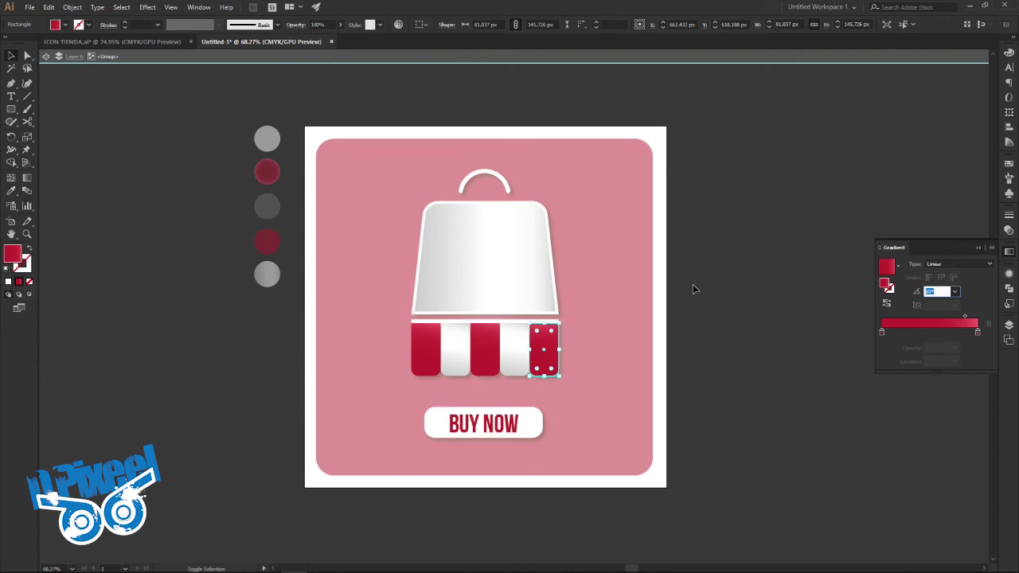
Try the right stripe's gradient at -90°, -180°, -160° and -30°, settling on 0°
{"action": "type", "text": "-90"}
{"action": "key", "text": "Return"}
{"action": "type", "text": "-180"}
{"action": "key", "text": "Return"}
{"action": "type", "text": "-160"}
{"action": "key", "text": "Return"}
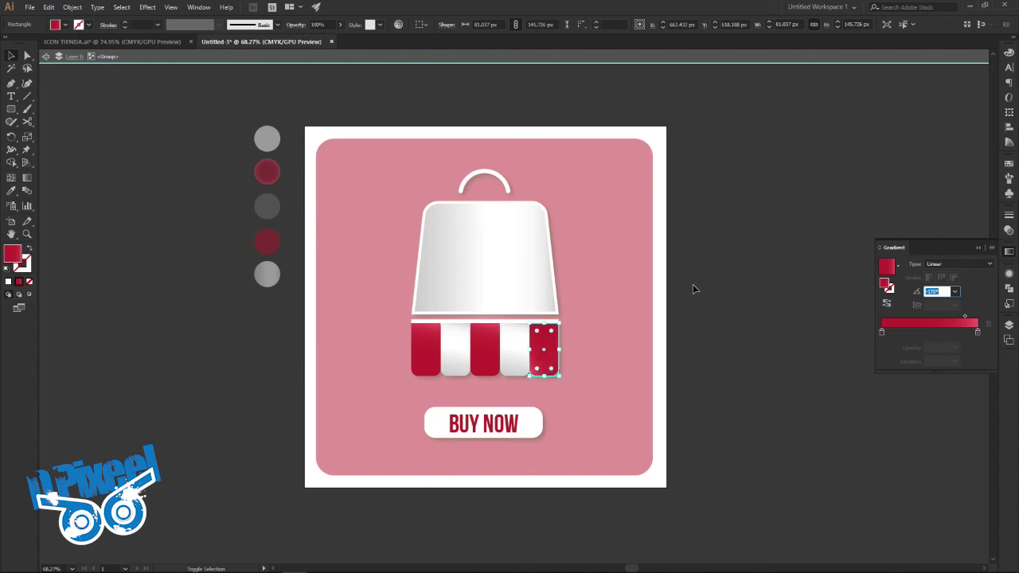
{"action": "type", "text": "-30"}
{"action": "key", "text": "Return"}
{"action": "type", "text": "0"}
{"action": "key", "text": "Return"}
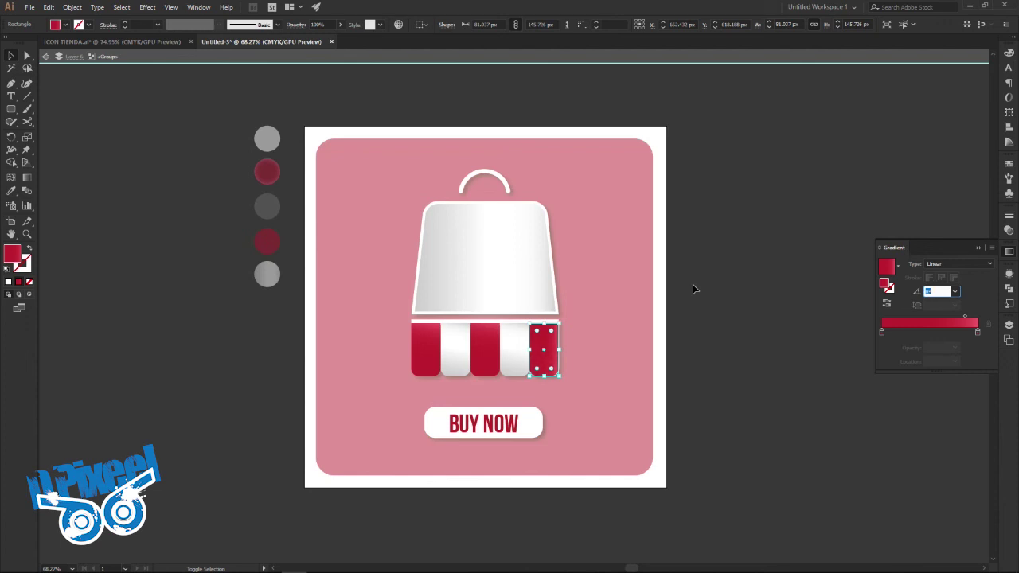
{"action": "key", "text": "Escape"}
Set the leftmost red stripe's gradient angle to -180° and exit isolation mode
{"action": "left_click", "coordinate": [425, 342]}
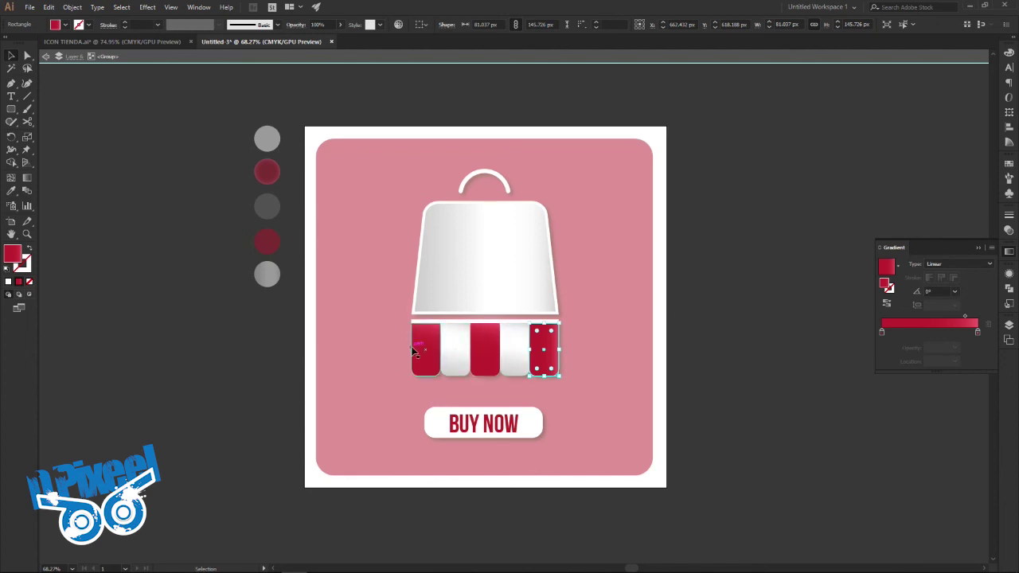
{"action": "left_click", "coordinate": [937, 291]}
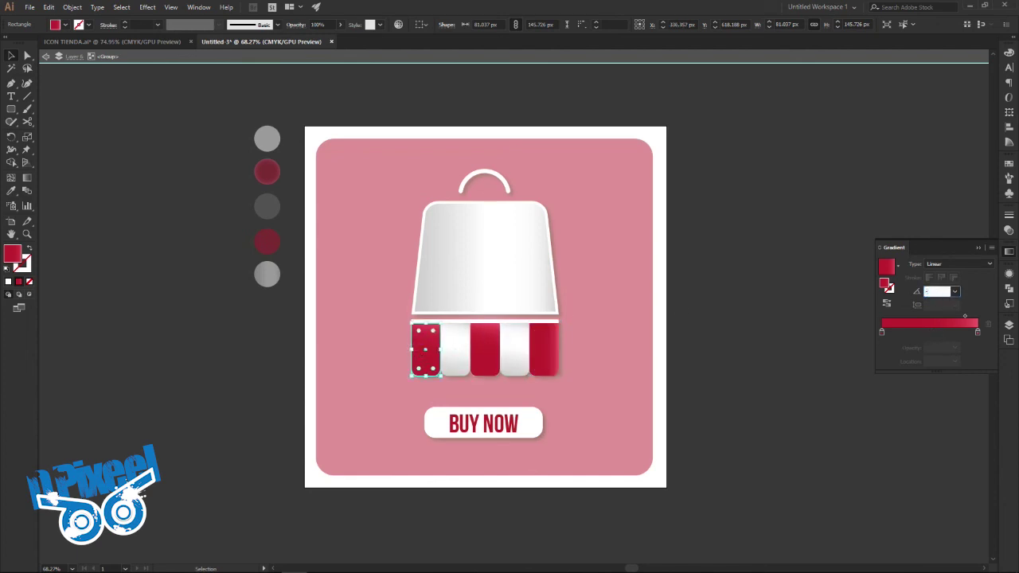
{"action": "type", "text": "0"}
{"action": "key", "text": "Return"}
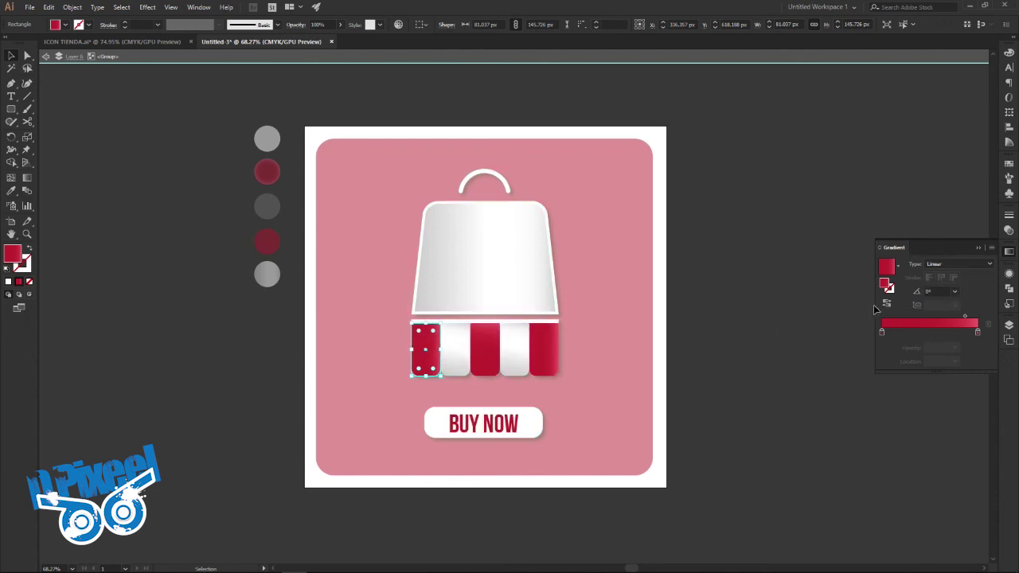
{"action": "left_click", "coordinate": [939, 291]}
{"action": "key", "text": "shift+Down"}
{"action": "key", "text": "shift+Down"}
{"action": "key", "text": "shift+Down"}
{"action": "key", "text": "shift+Down"}
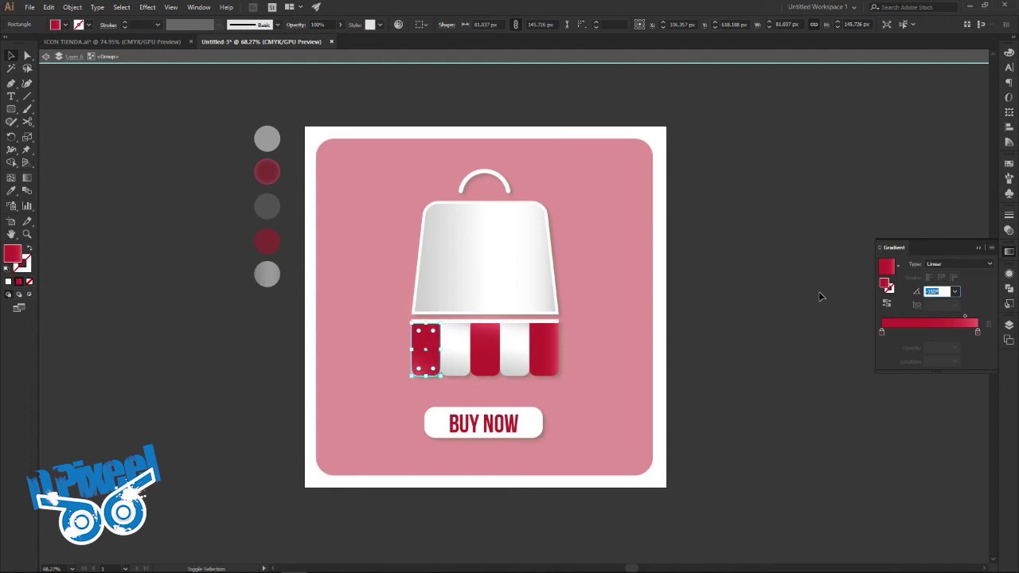
{"action": "key", "text": "shift+Down"}
{"action": "left_click", "coordinate": [727, 366]}
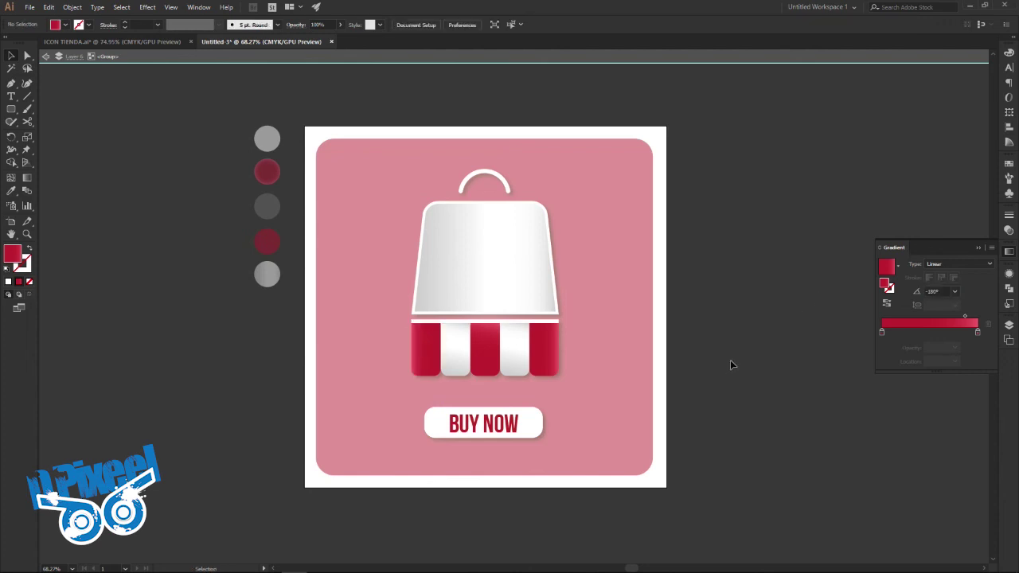
{"action": "double_click", "coordinate": [730, 360]}
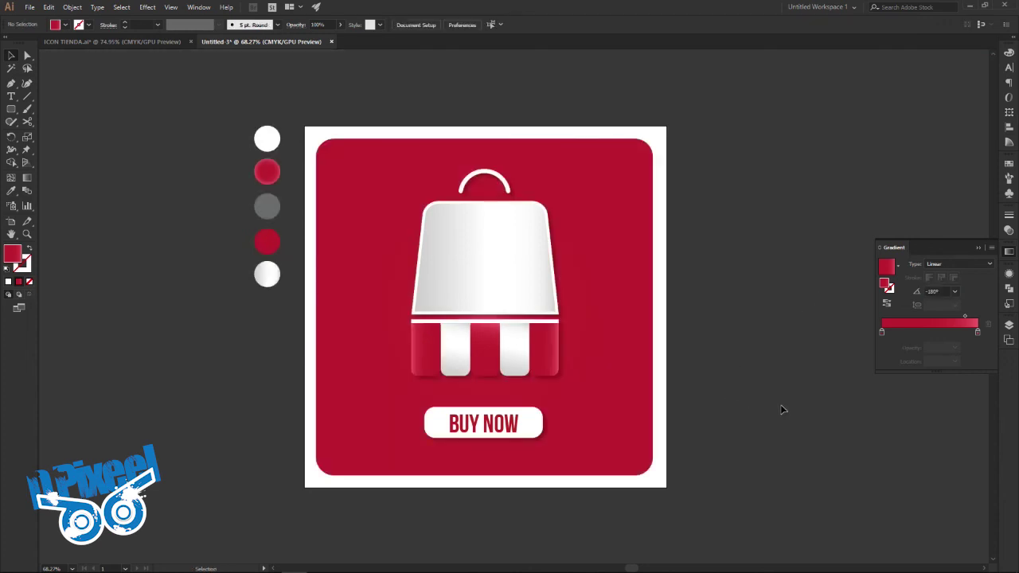
Inside the group, scale the BUY NOW button rectangle slightly larger
{"action": "left_click", "coordinate": [173, 42]}
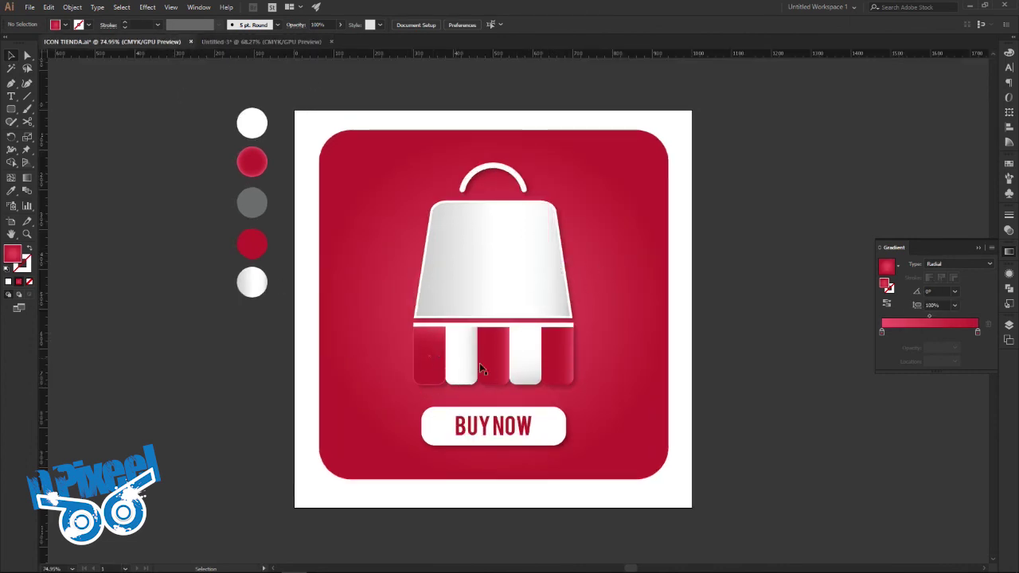
{"action": "left_click", "coordinate": [288, 44]}
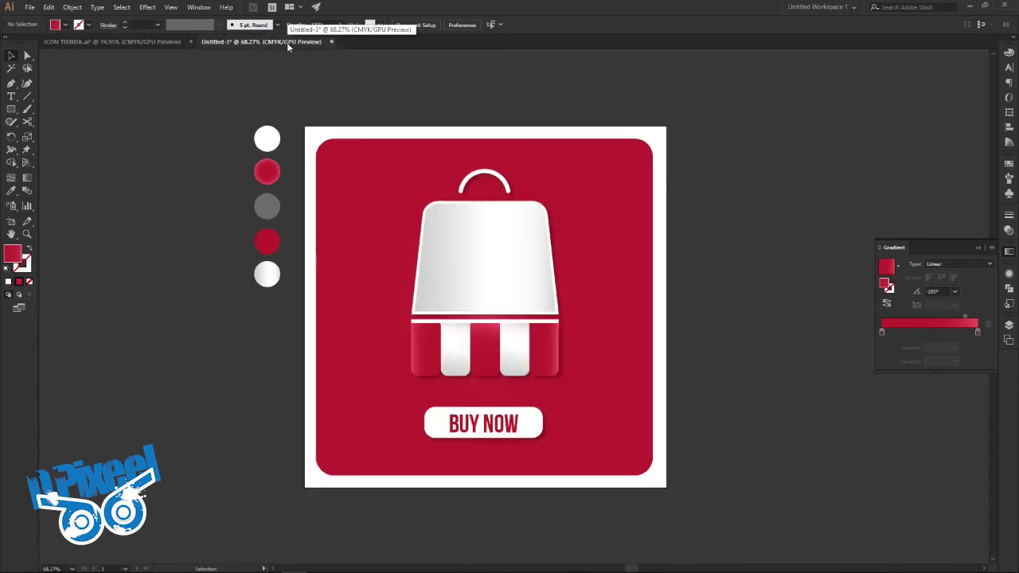
{"action": "left_click", "coordinate": [535, 418]}
{"action": "double_click", "coordinate": [536, 418]}
{"action": "left_click", "coordinate": [541, 434]}
{"action": "left_click_drag", "start_coordinate": [543, 437], "coordinate": [561, 432]}
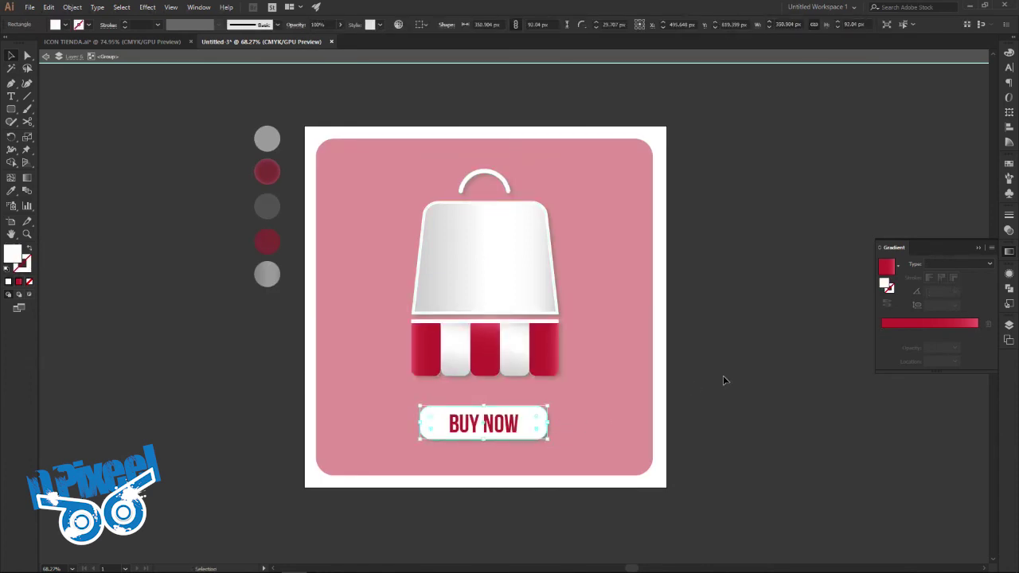
{"action": "double_click", "coordinate": [725, 380]}
Zoom in slightly on the icon and flip between ICON TIENDA.ai and Untitled-3 to compare
{"action": "left_click", "coordinate": [181, 42]}
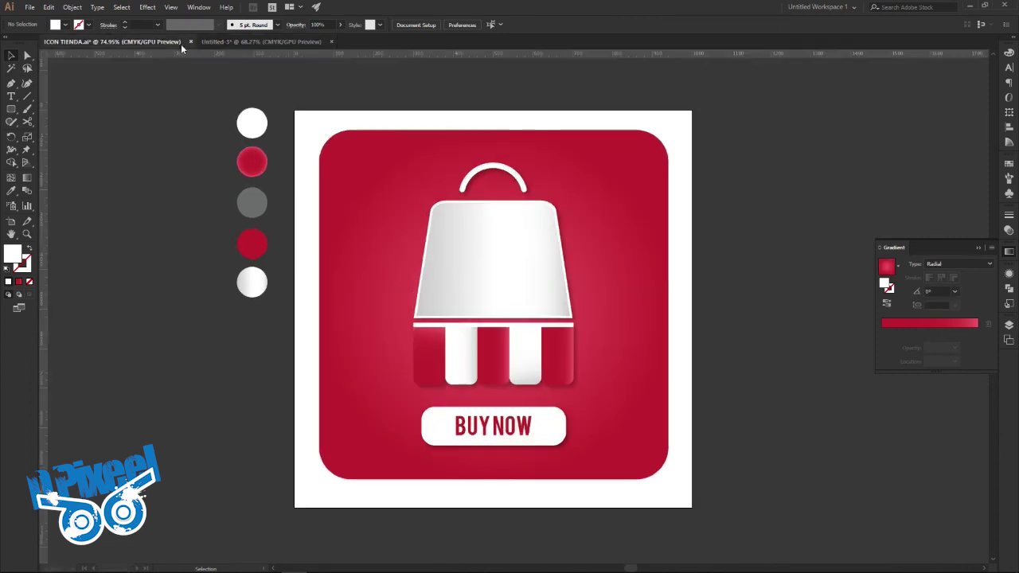
{"action": "left_click", "coordinate": [245, 42]}
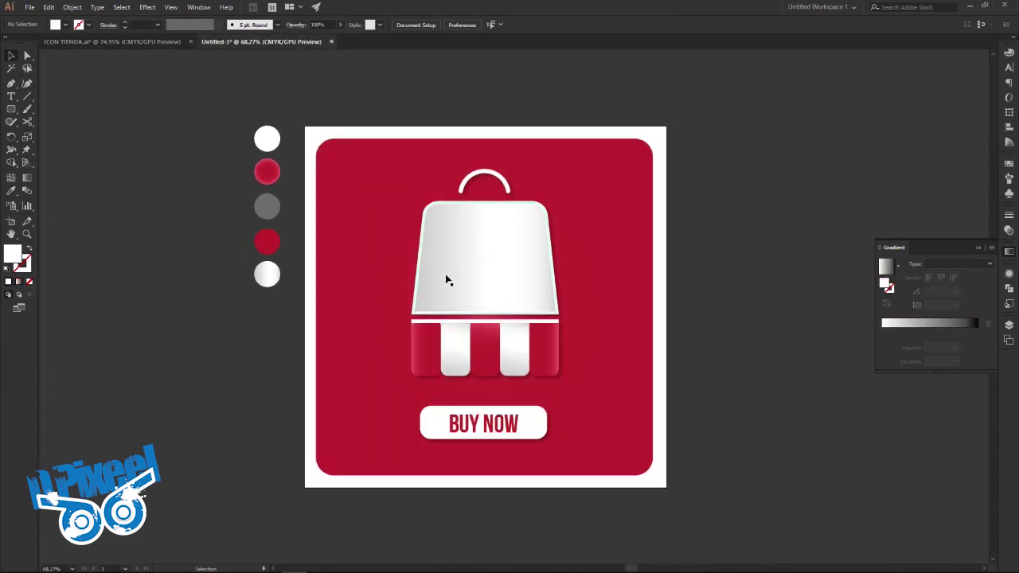
{"action": "key", "text": "z"}
{"action": "left_click_drag", "start_coordinate": [446, 278], "coordinate": [452, 285]}
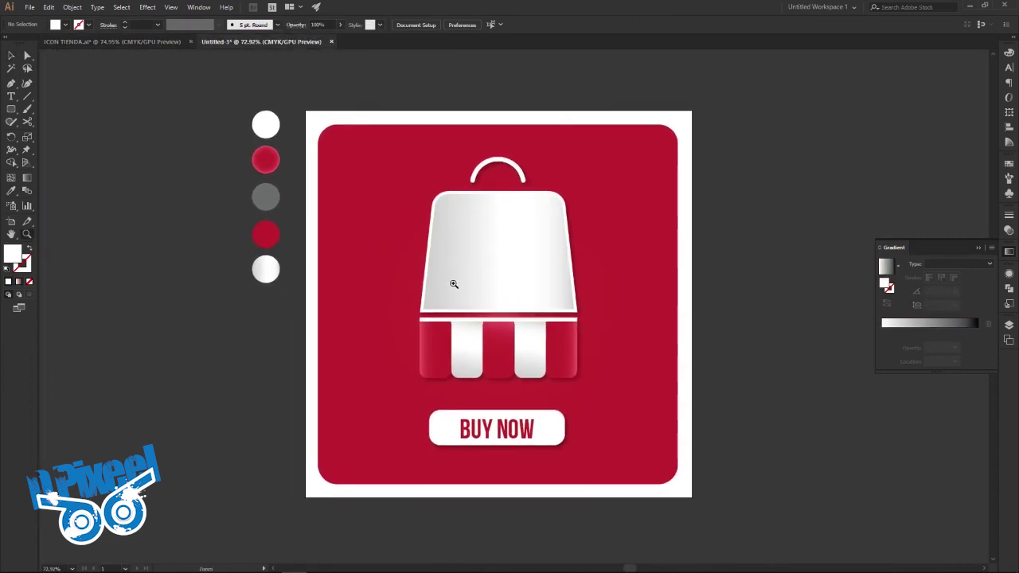
{"action": "left_click", "coordinate": [11, 55]}
{"action": "left_click", "coordinate": [115, 41]}
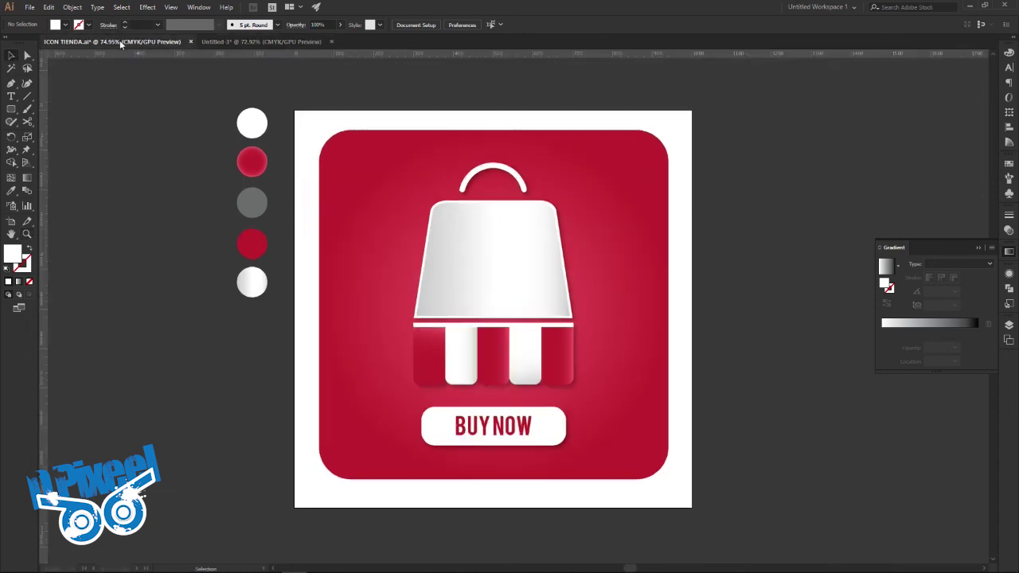
{"action": "left_click", "coordinate": [301, 41]}
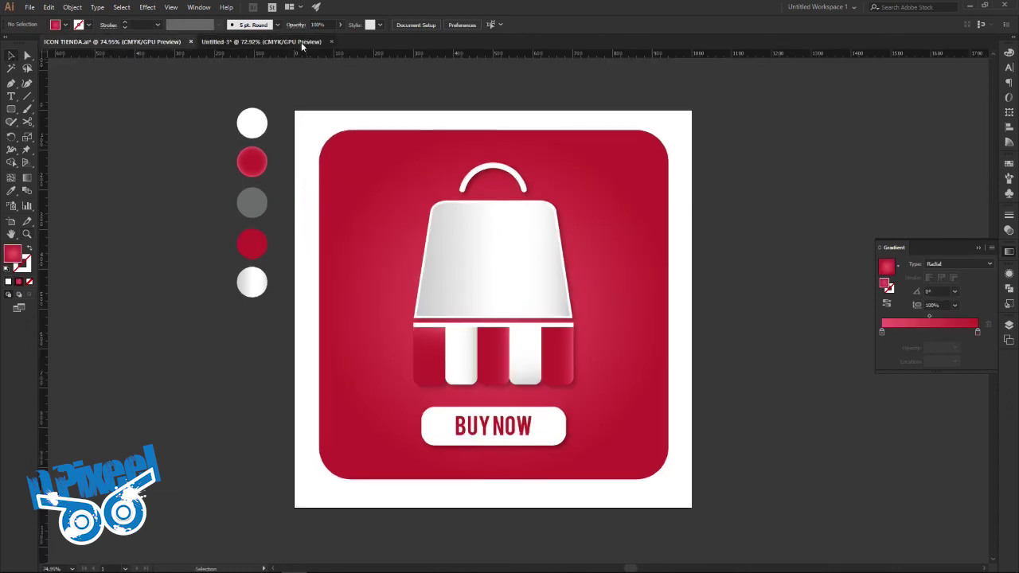
{"action": "left_click", "coordinate": [182, 43]}
{"action": "left_click", "coordinate": [229, 40]}
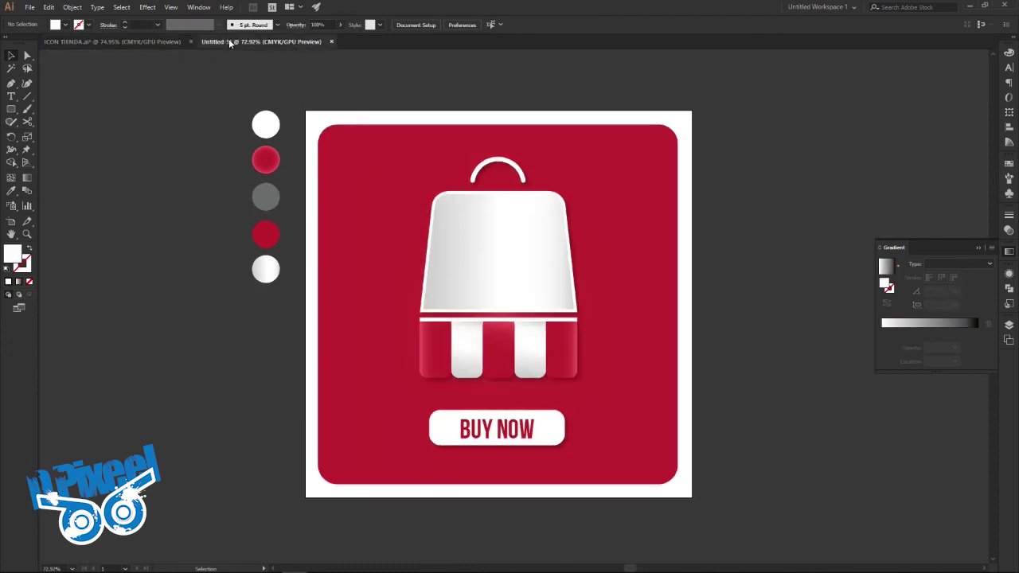
Drag the background's radial gradient midpoint right for a wider bright crimson centre, then compare with the reference
{"action": "left_click", "coordinate": [623, 272]}
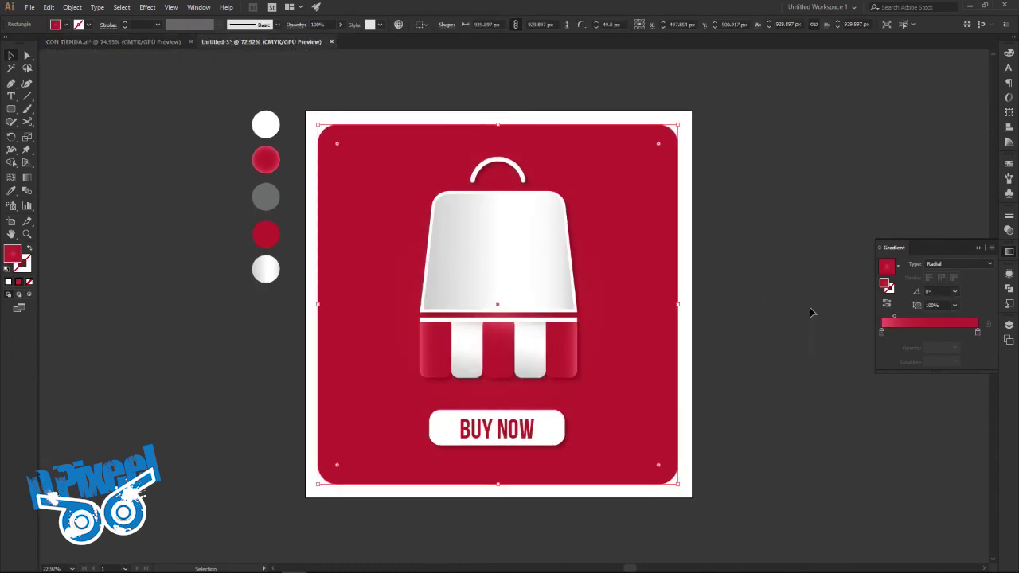
{"action": "left_click_drag", "start_coordinate": [894, 315], "coordinate": [922, 319]}
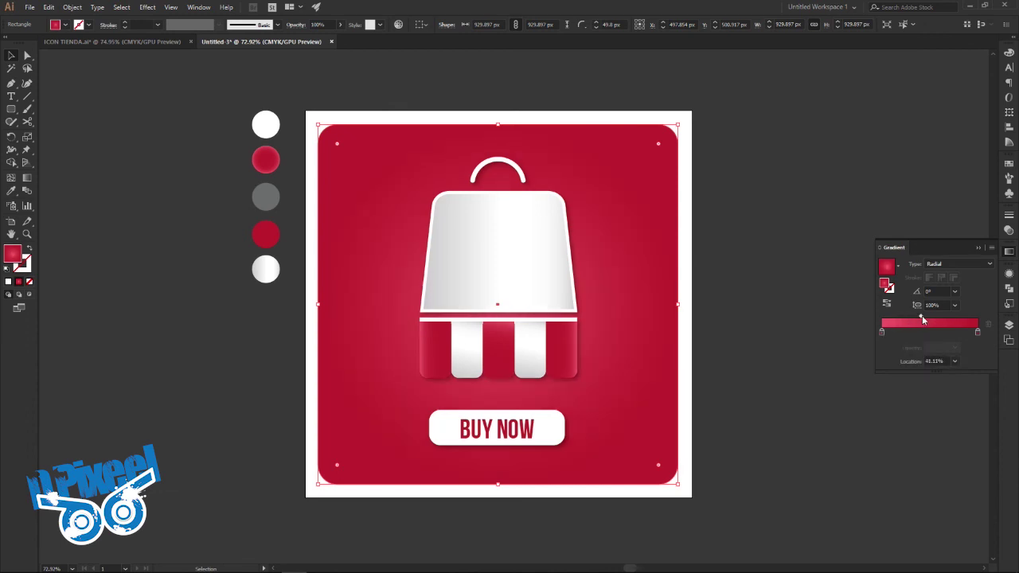
{"action": "left_click", "coordinate": [772, 308]}
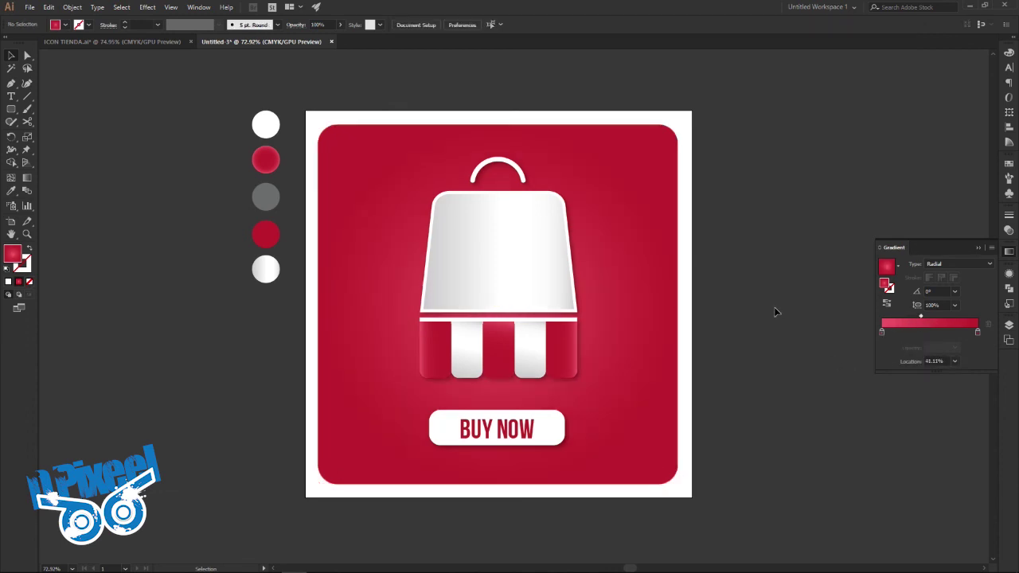
{"action": "left_click", "coordinate": [119, 42]}
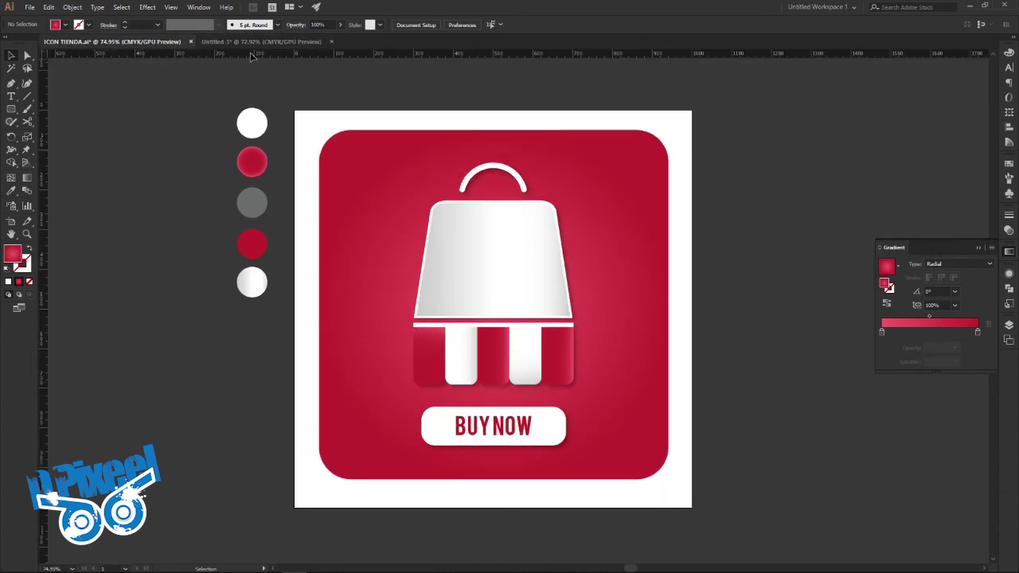
{"action": "left_click", "coordinate": [255, 41]}
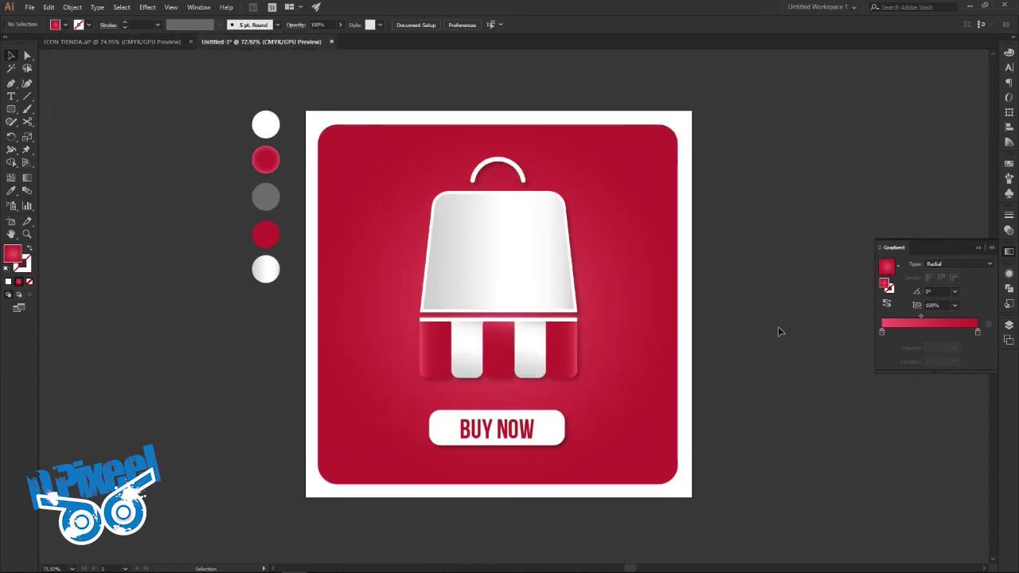